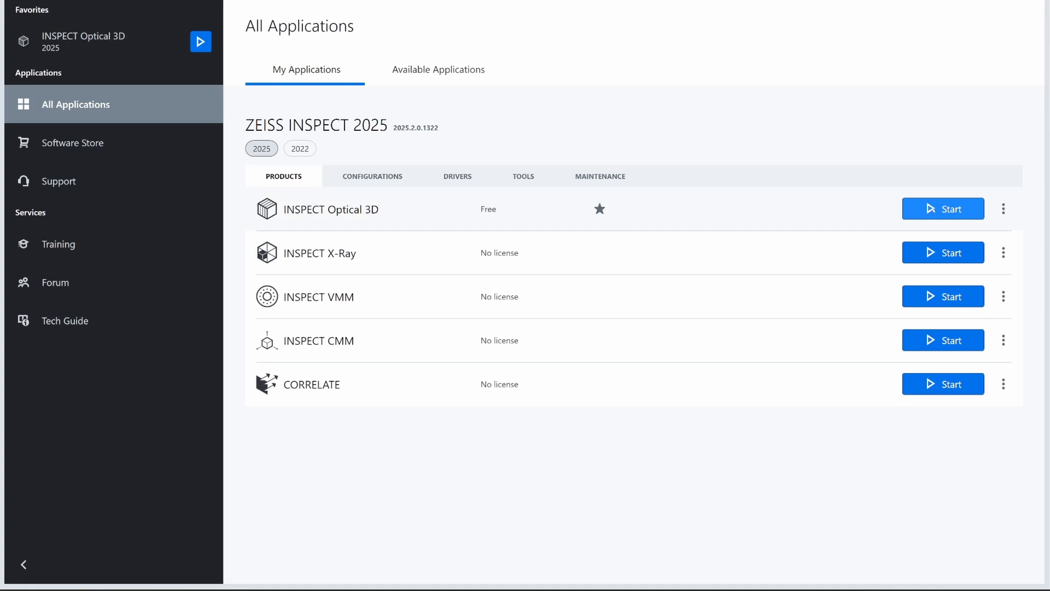
# Start INSPECT Optical 3D 2025 and create a new project.
pyautogui.click(930, 209)
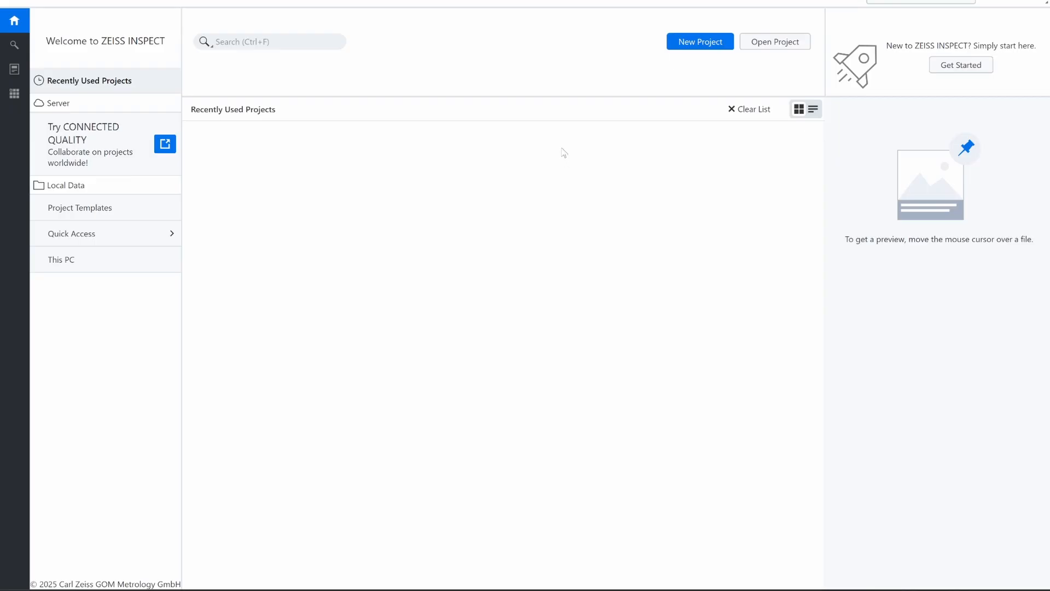
pyautogui.click(695, 42)
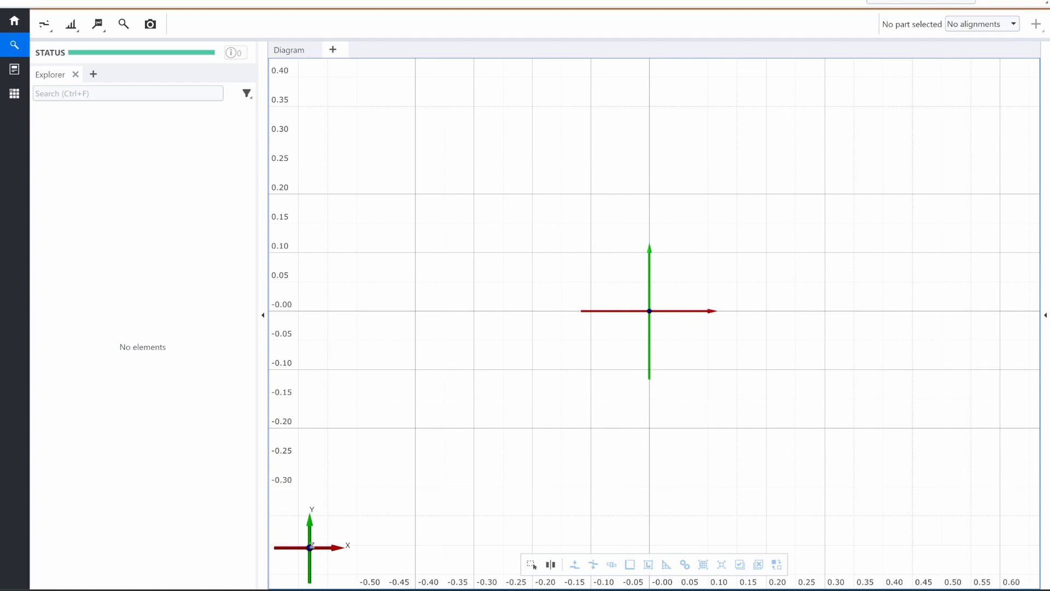
# Import the stock under bumper STL from the Front Bumper Scans folder as a new part, as a mesh in the default unit (mm).
pyautogui.moveTo(571, 589)
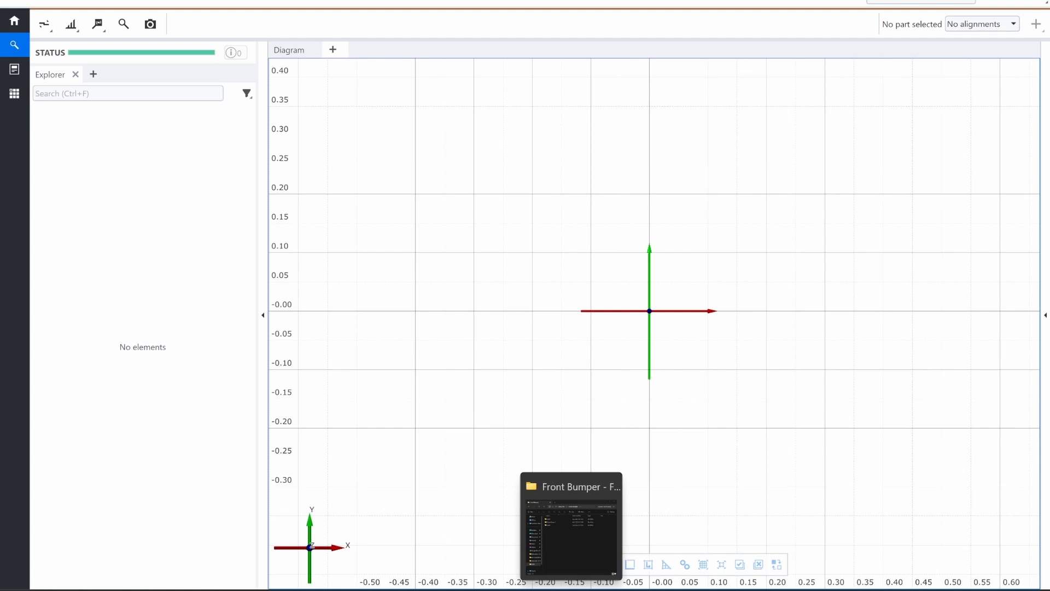
pyautogui.click(572, 523)
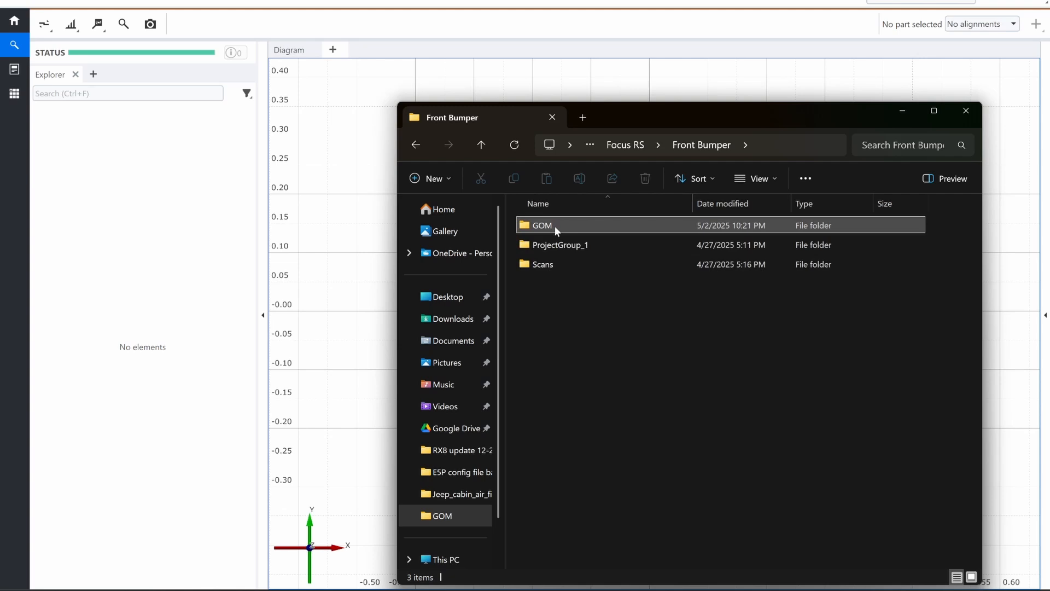
pyautogui.doubleClick(566, 261)
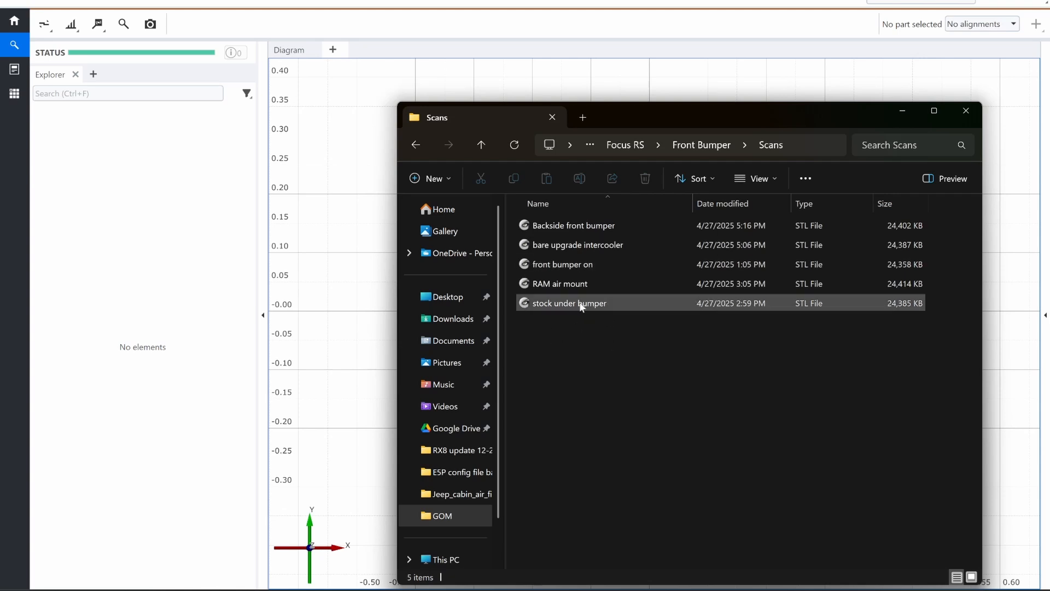
pyautogui.moveTo(578, 304); pyautogui.dragTo(425, 250)
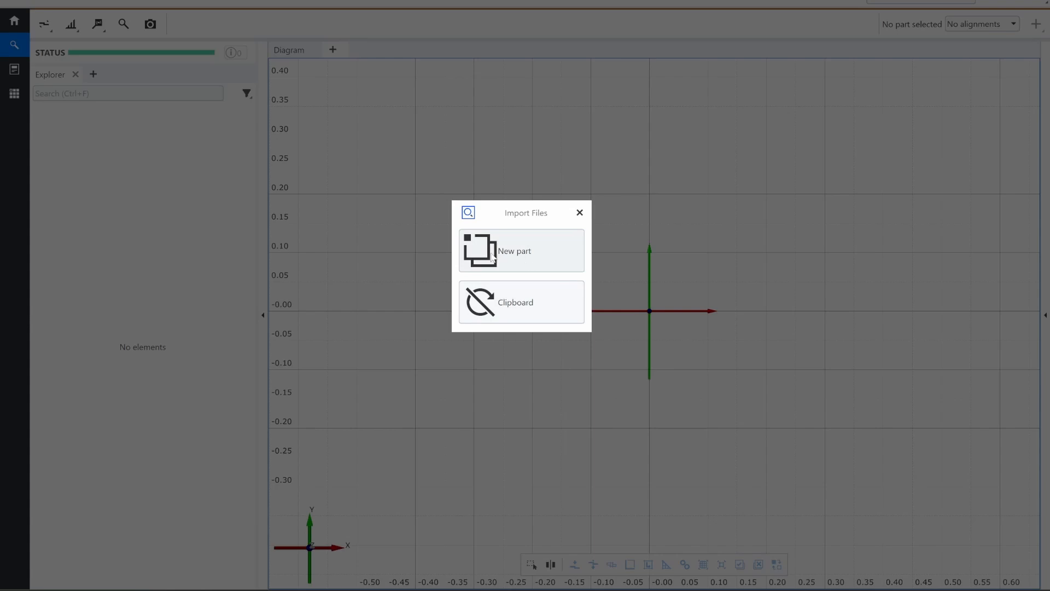
pyautogui.click(541, 260)
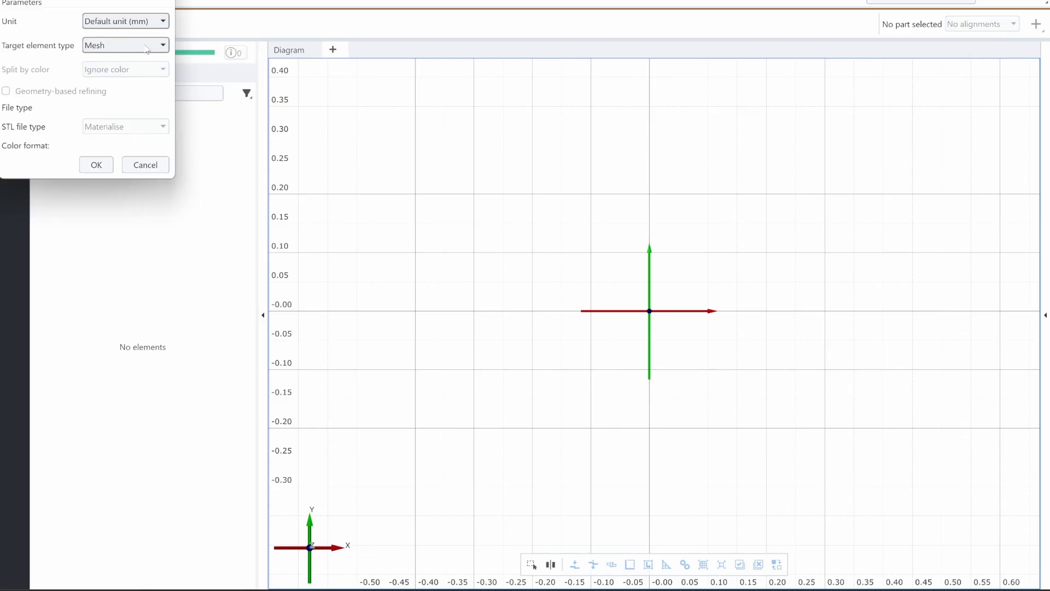
pyautogui.click(97, 164)
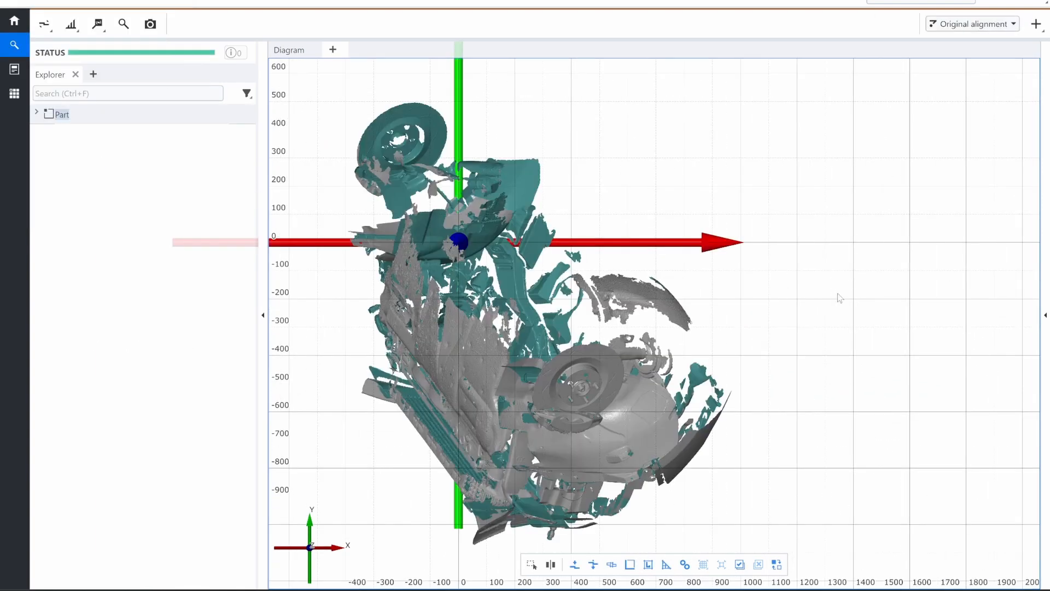
# Examine how the imported scan sits relative to the coordinate axes and check which alignments are available.
pyautogui.moveTo(840, 298); pyautogui.dragTo(808, 180)
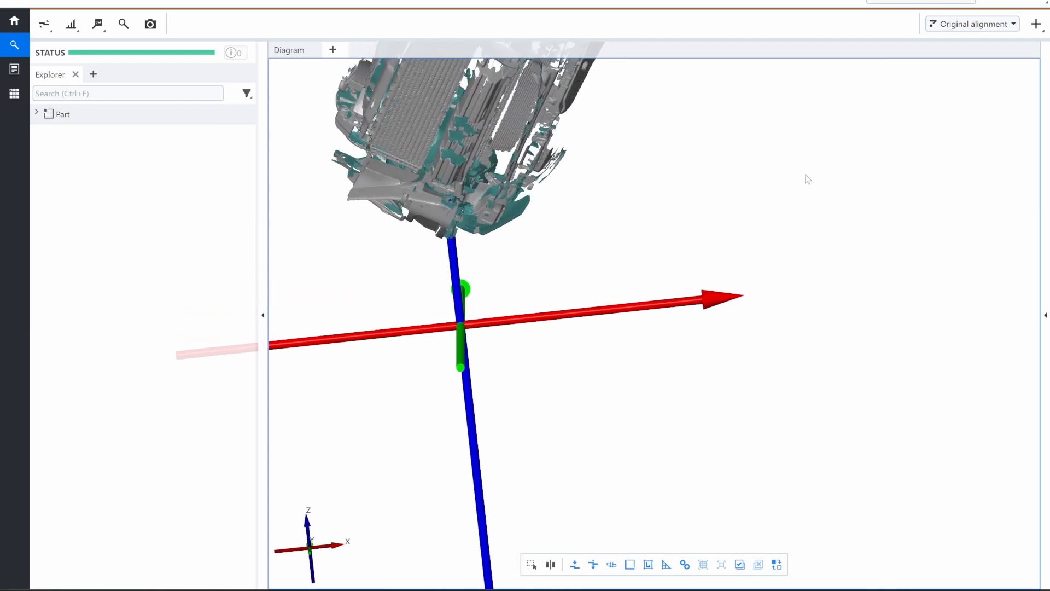
pyautogui.moveTo(609, 351); pyautogui.dragTo(683, 356)
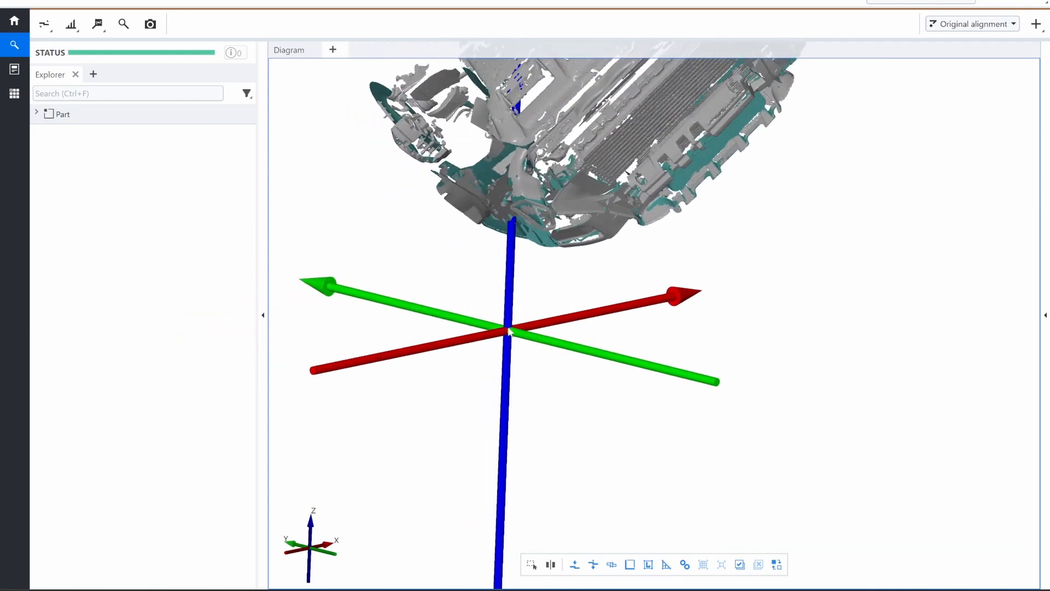
pyautogui.scroll(-4, 508, 329)
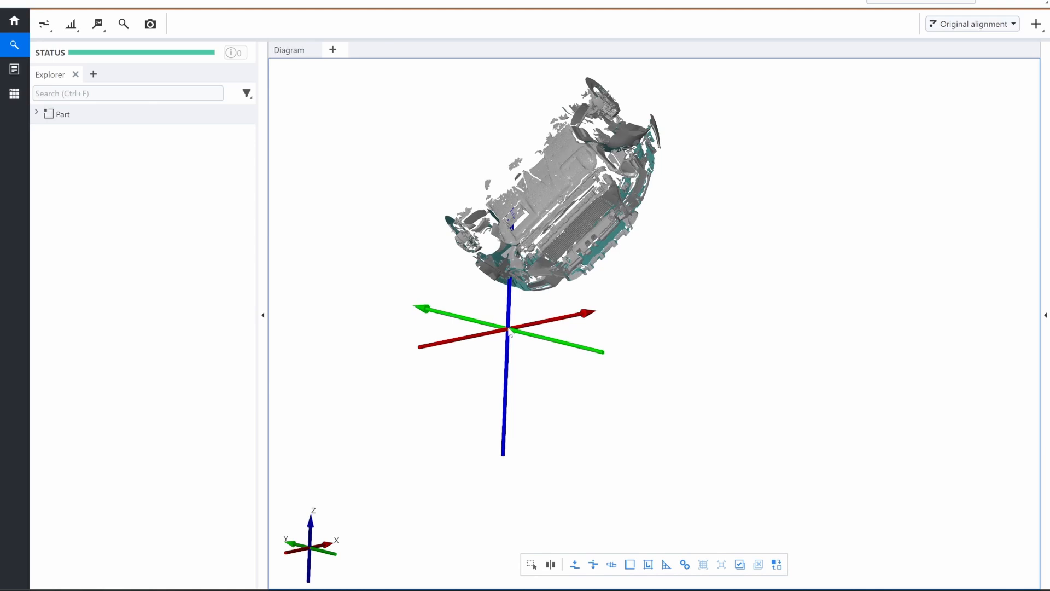
pyautogui.moveTo(421, 347)
pyautogui.mouseDown()
pyautogui.moveTo(429, 359)
pyautogui.moveTo(403, 356)
pyautogui.mouseUp()
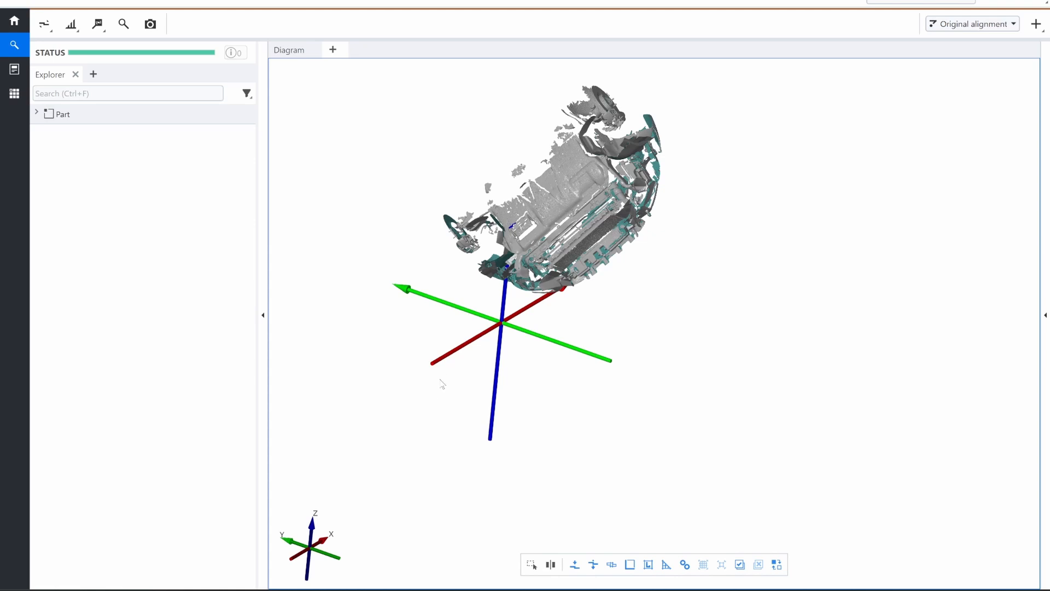
pyautogui.moveTo(715, 305); pyautogui.dragTo(684, 298)
pyautogui.moveTo(419, 335); pyautogui.dragTo(445, 338)
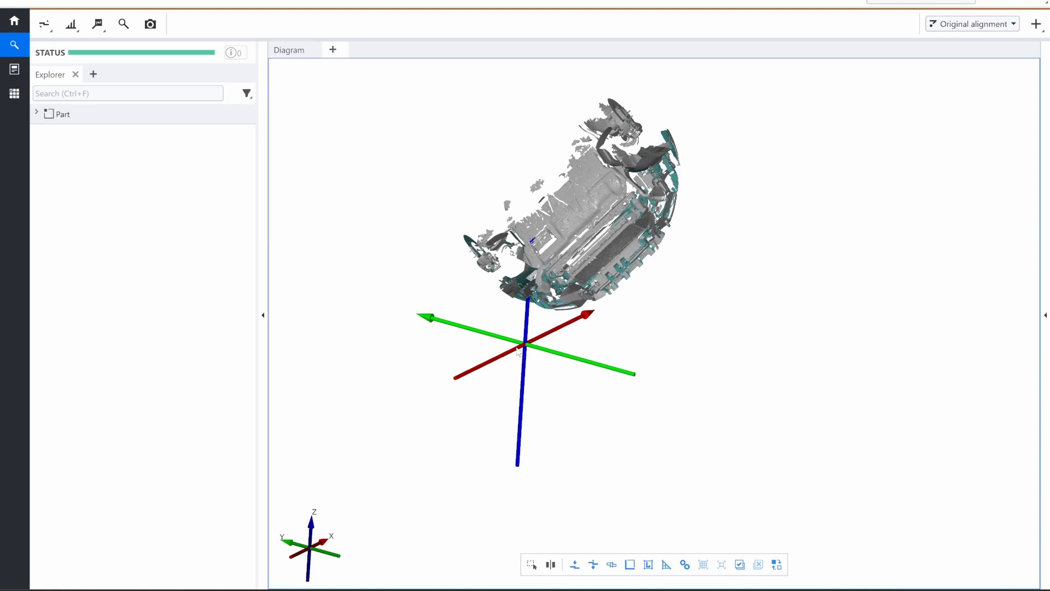
pyautogui.click(1013, 24)
pyautogui.click(973, 45)
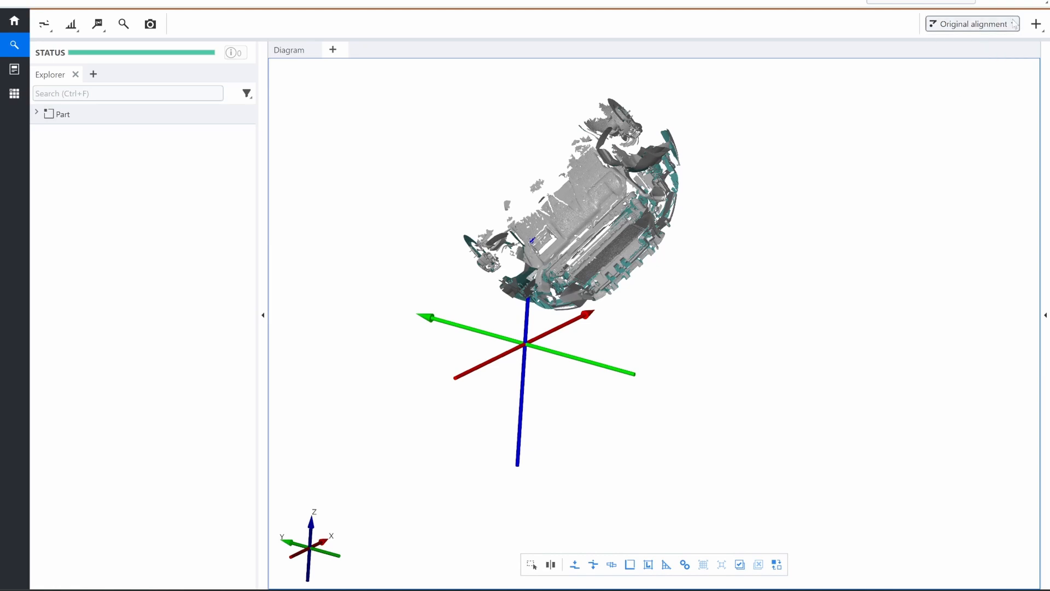
# Start a 3-2-1 initial alignment and pick plane points X1, X2 and X3 spread across the large finned cooler core.
pyautogui.click(1037, 25)
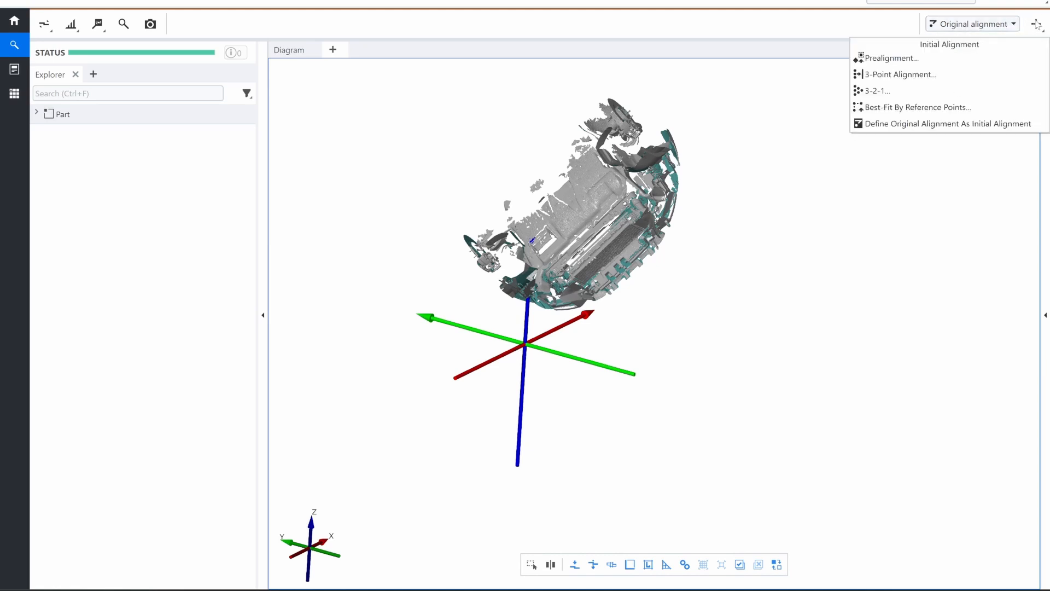
pyautogui.click(878, 91)
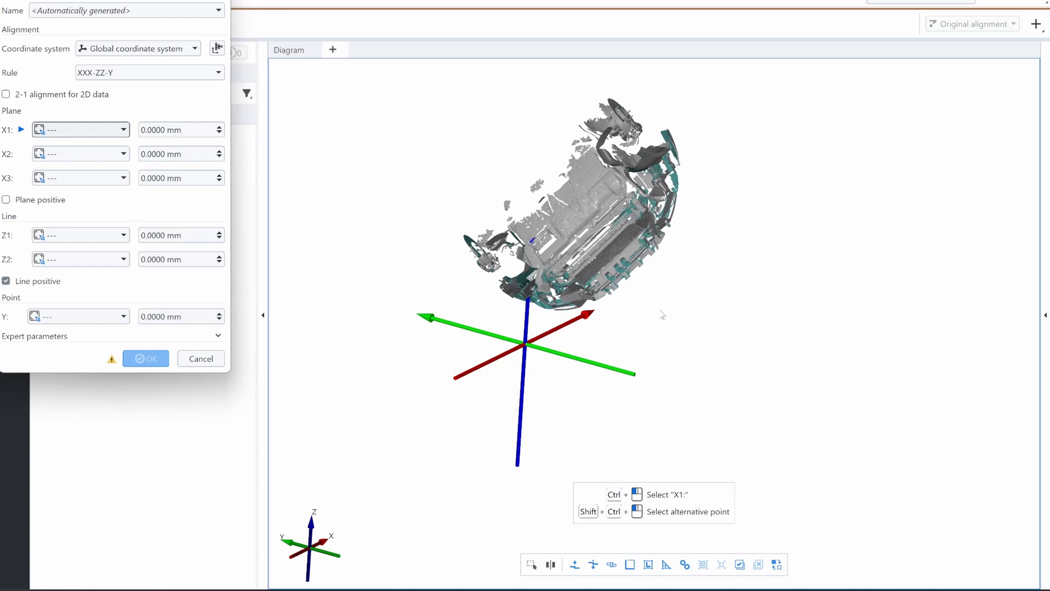
pyautogui.moveTo(611, 199); pyautogui.dragTo(497, 221)
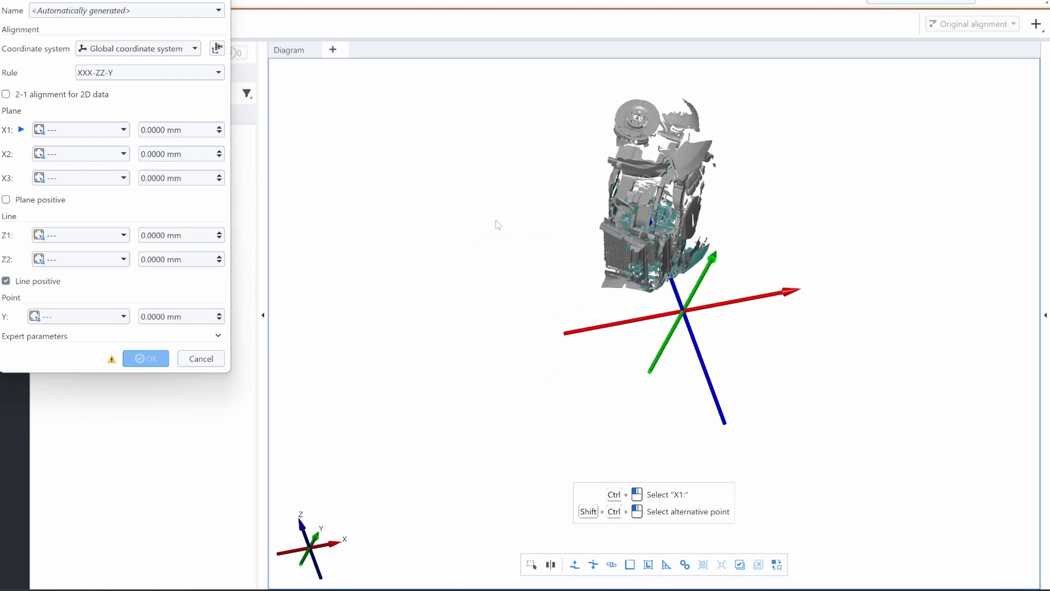
pyautogui.moveTo(778, 279); pyautogui.dragTo(905, 360)
pyautogui.scroll(5, 733, 306)
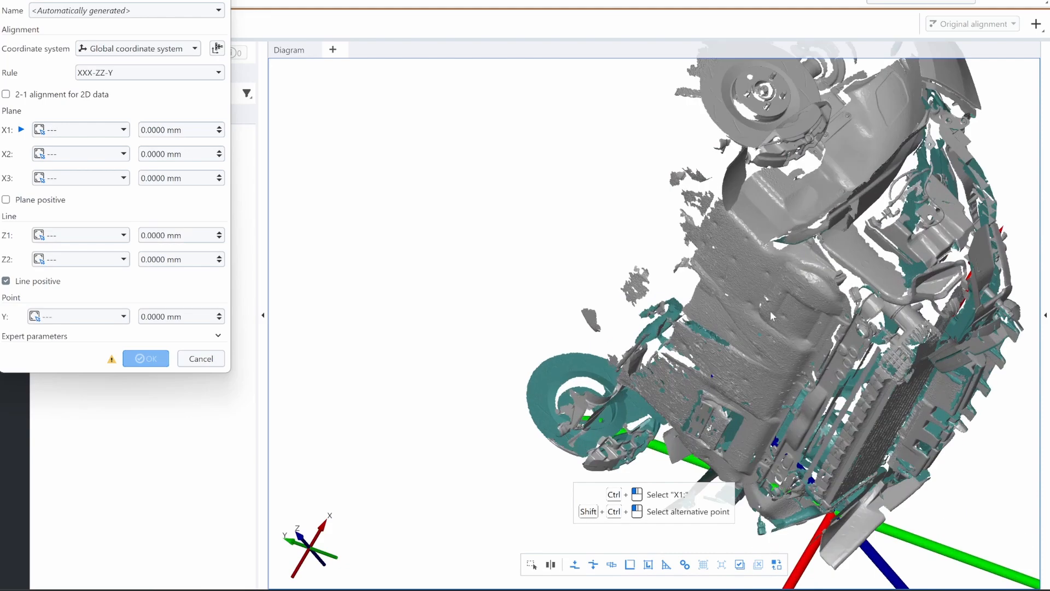
pyautogui.moveTo(770, 310); pyautogui.dragTo(746, 269)
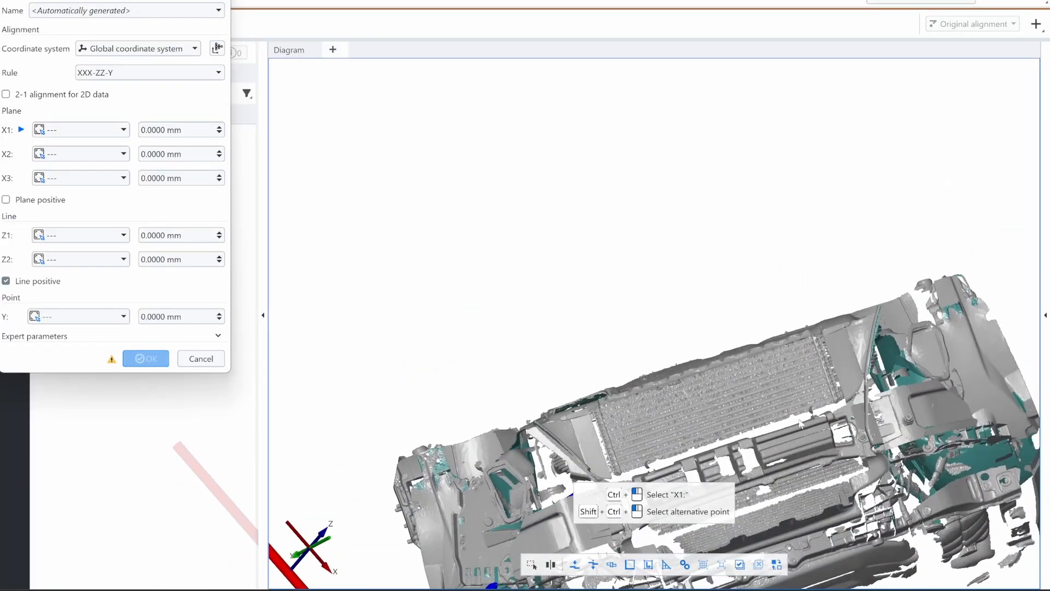
pyautogui.moveTo(548, 464); pyautogui.dragTo(718, 486)
pyautogui.moveTo(419, 394); pyautogui.dragTo(708, 219, button='middle')
pyautogui.moveTo(383, 404); pyautogui.dragTo(424, 321)
pyautogui.moveTo(300, 236); pyautogui.dragTo(547, 316)
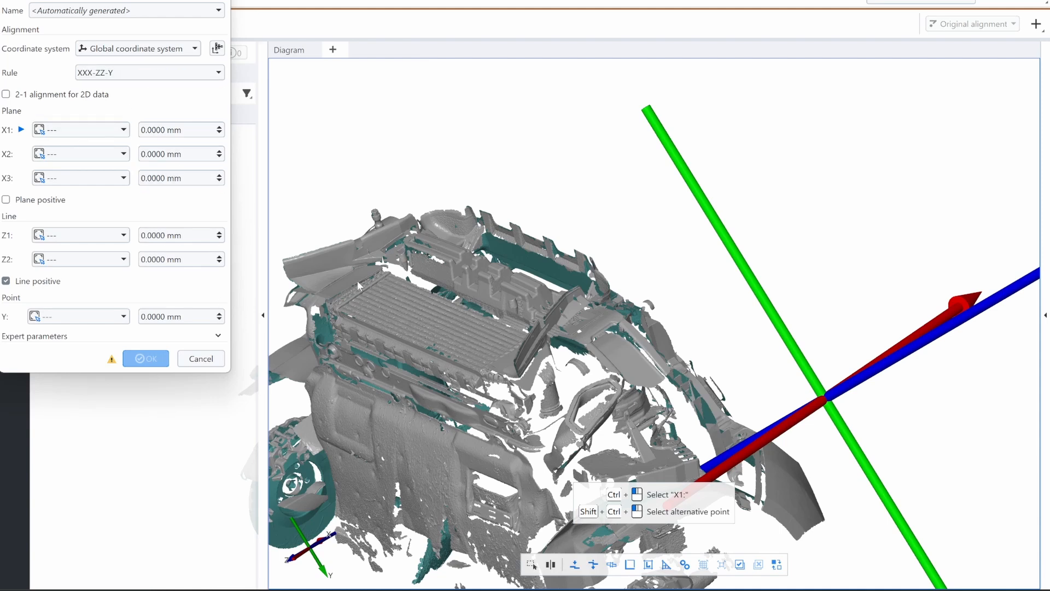
pyautogui.click(96, 134)
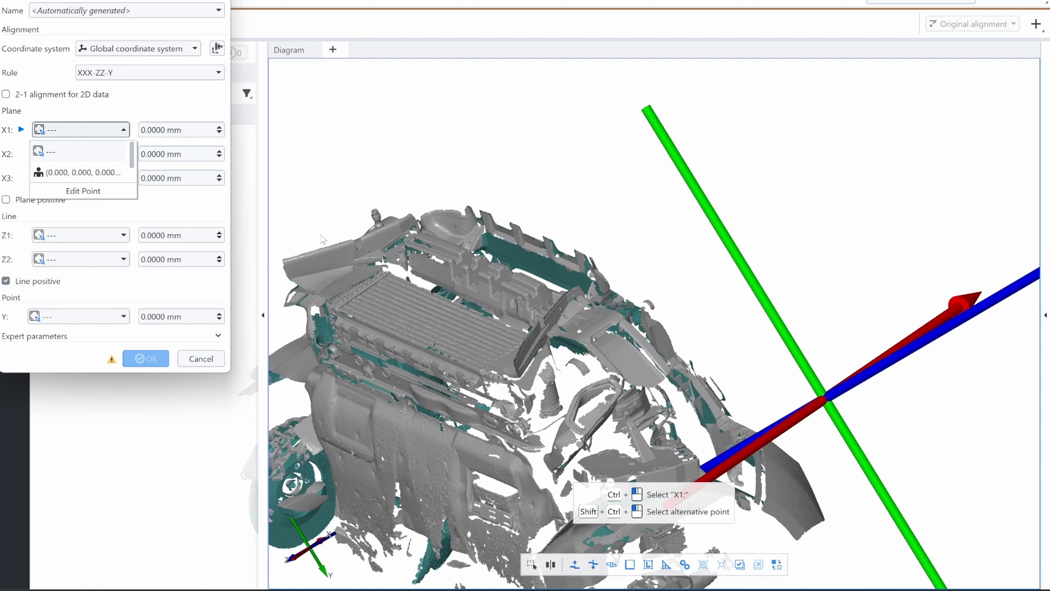
pyautogui.moveTo(400, 293); pyautogui.dragTo(399, 301)
pyautogui.keyDown('ctrl'); pyautogui.click(380, 292); pyautogui.keyUp('ctrl')
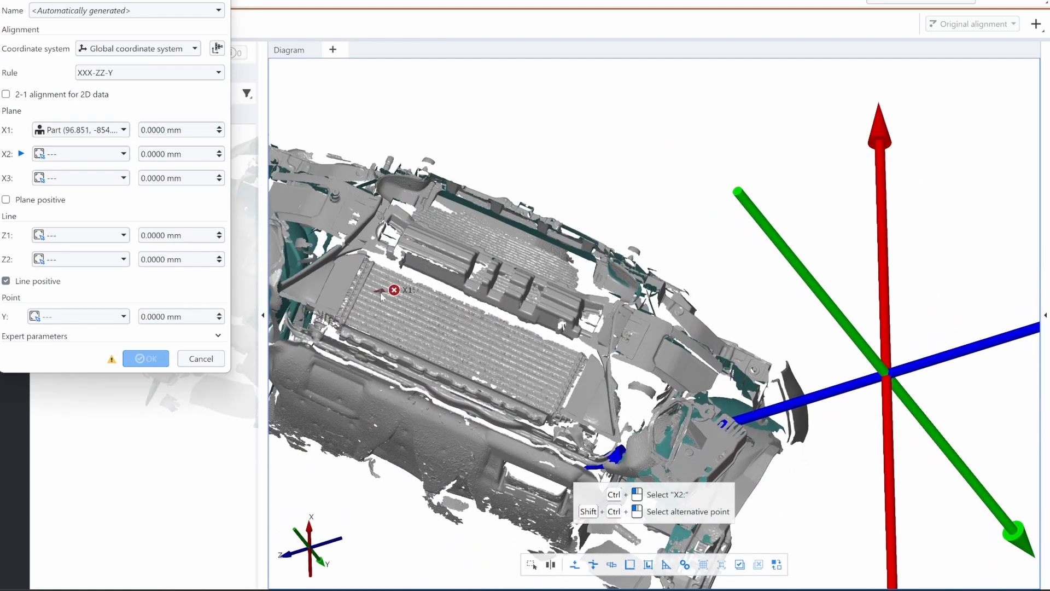
pyautogui.keyDown('ctrl'); pyautogui.click(440, 361); pyautogui.keyUp('ctrl')
pyautogui.keyDown('ctrl'); pyautogui.click(566, 362); pyautogui.keyUp('ctrl')
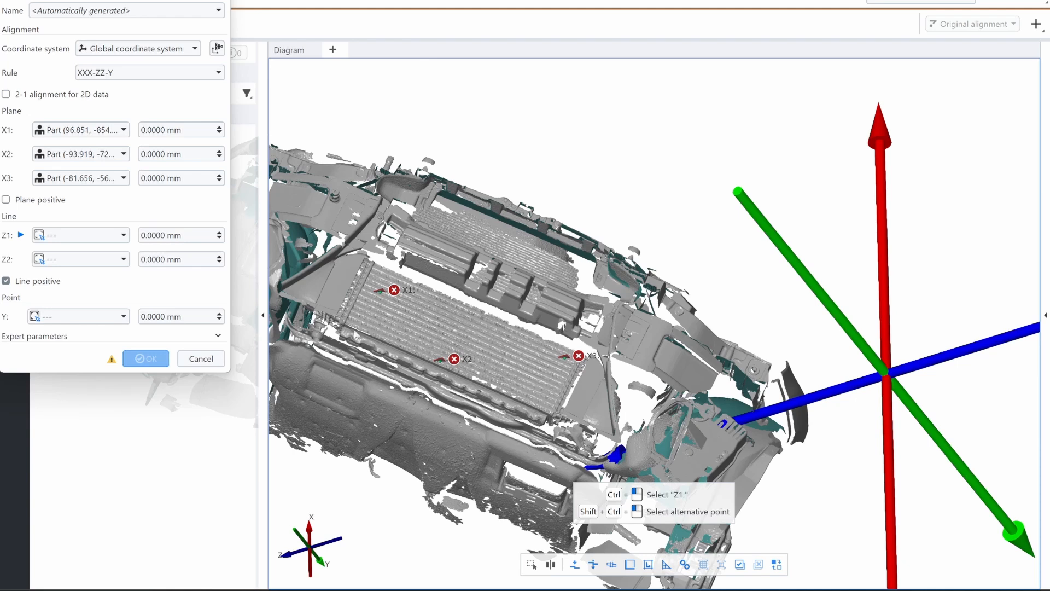
# Pick line points Z1 and Z2 one above the other on the vertical plate edge of the bracket beside the cooler core.
pyautogui.moveTo(359, 339); pyautogui.dragTo(391, 383)
pyautogui.moveTo(542, 296); pyautogui.dragTo(451, 269)
pyautogui.scroll(5, 635, 294)
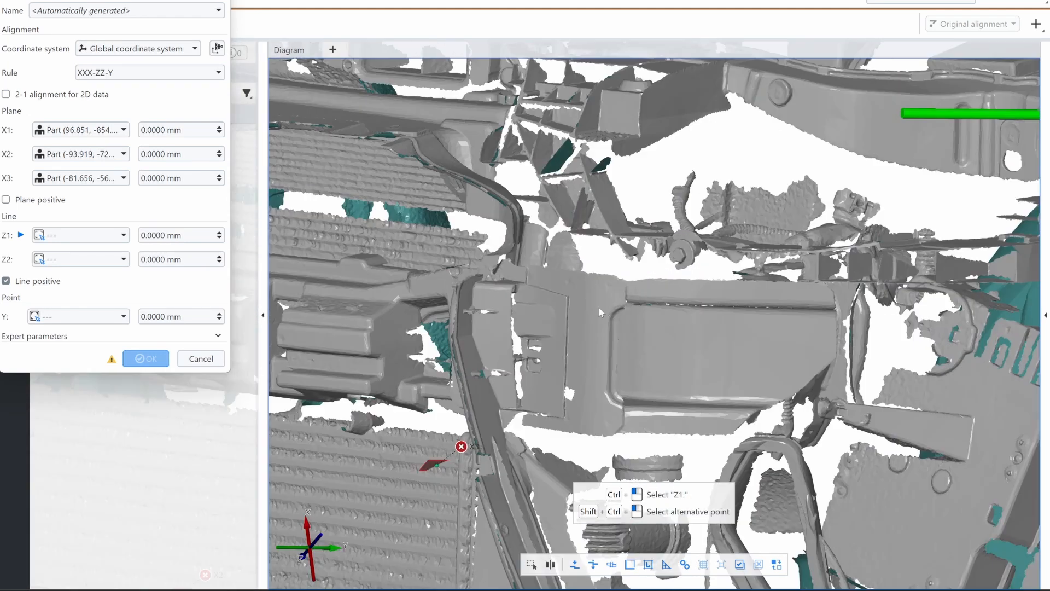
pyautogui.keyDown('ctrl'); pyautogui.click(569, 299); pyautogui.keyUp('ctrl')
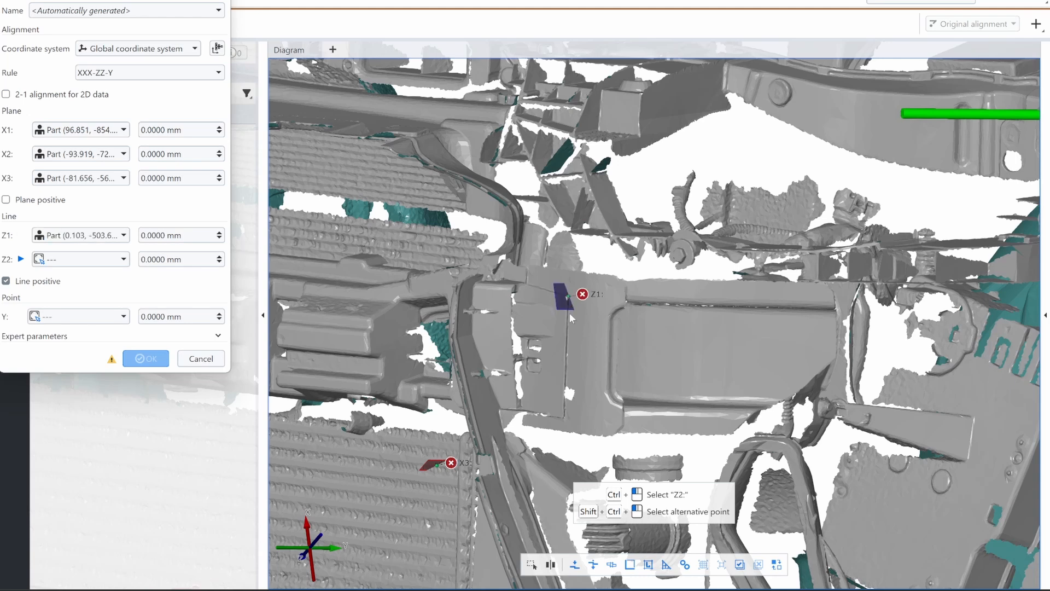
pyautogui.keyDown('ctrl'); pyautogui.click(566, 419); pyautogui.keyUp('ctrl')
# Pick the alignment's Y point on the bumper crossbeam above the cooler core and inspect the previewed axes.
pyautogui.scroll(-4, 517, 394)
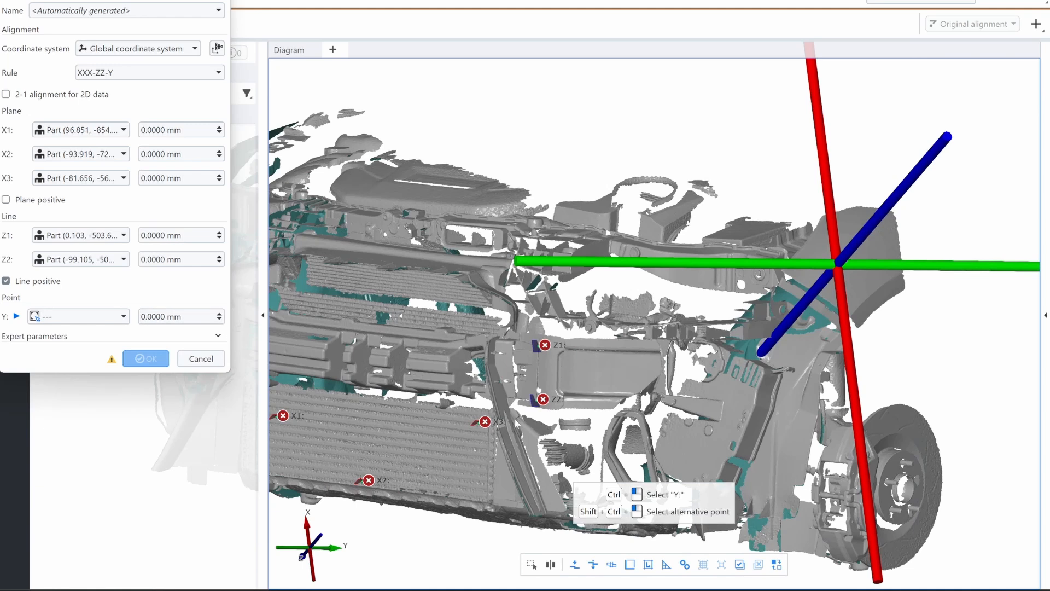
pyautogui.moveTo(380, 406); pyautogui.dragTo(395, 291)
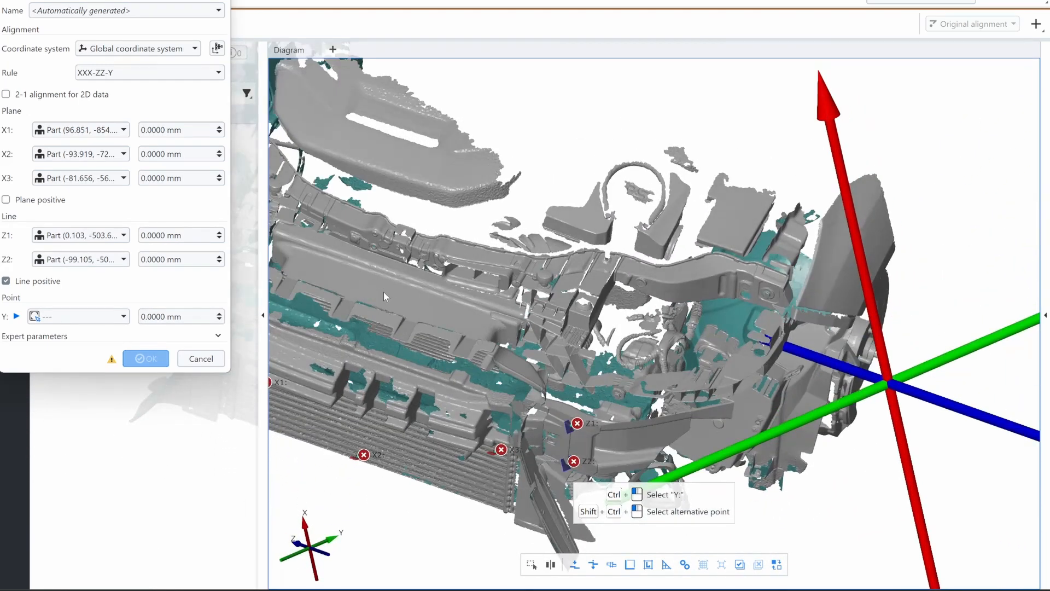
pyautogui.keyDown('ctrl'); pyautogui.click(385, 296); pyautogui.keyUp('ctrl')
pyautogui.moveTo(478, 427); pyautogui.dragTo(463, 372)
pyautogui.moveTo(447, 416); pyautogui.dragTo(582, 326, button='middle')
pyautogui.scroll(2, 582, 324)
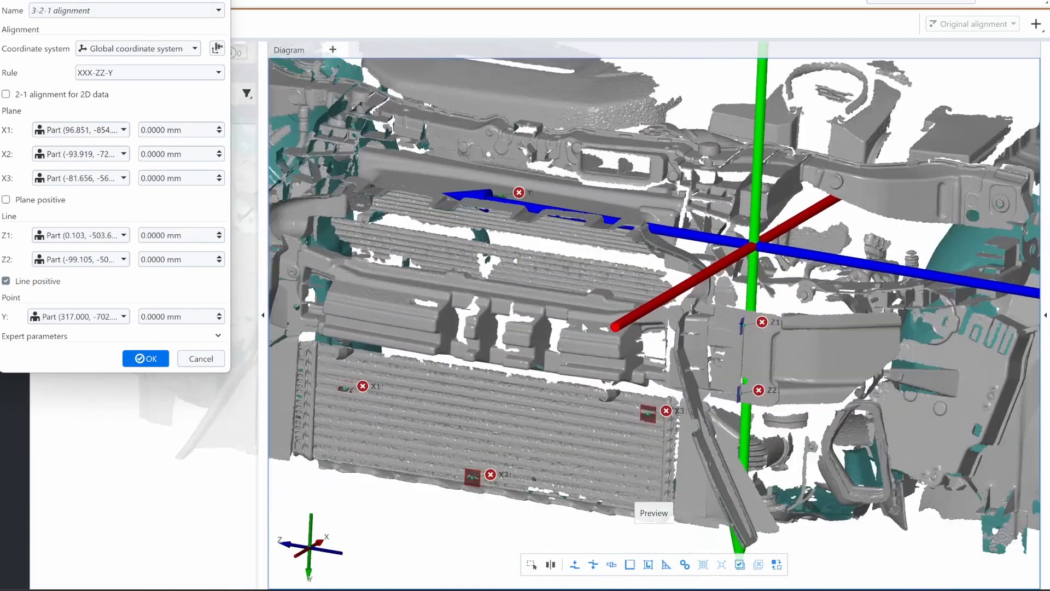
pyautogui.scroll(-6, 582, 324)
pyautogui.moveTo(512, 331); pyautogui.dragTo(506, 344)
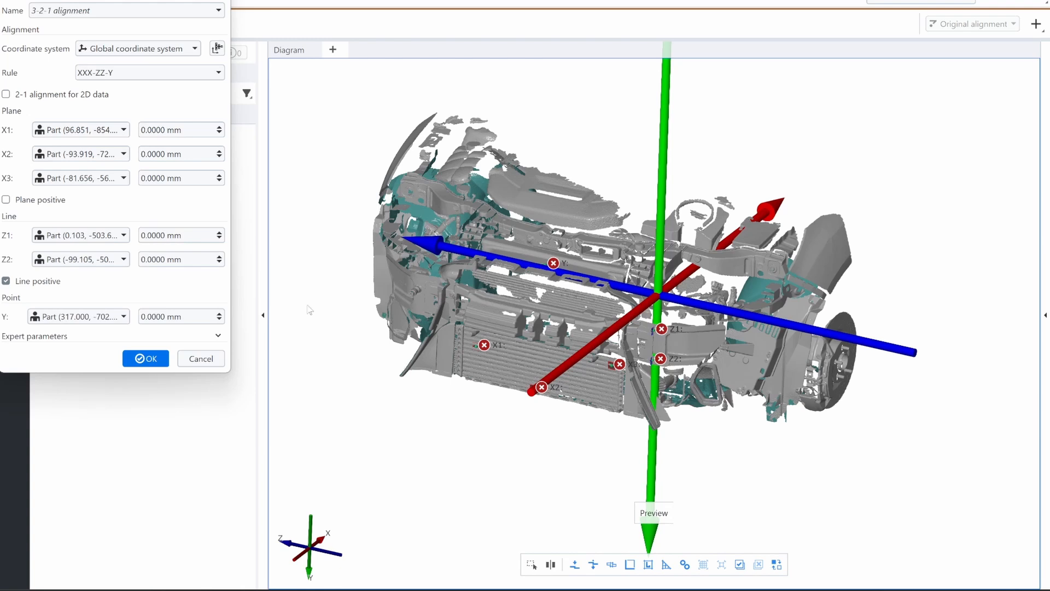
# Change the 3-2-1 alignment rule to XXX-YY-Z.
pyautogui.click(160, 74)
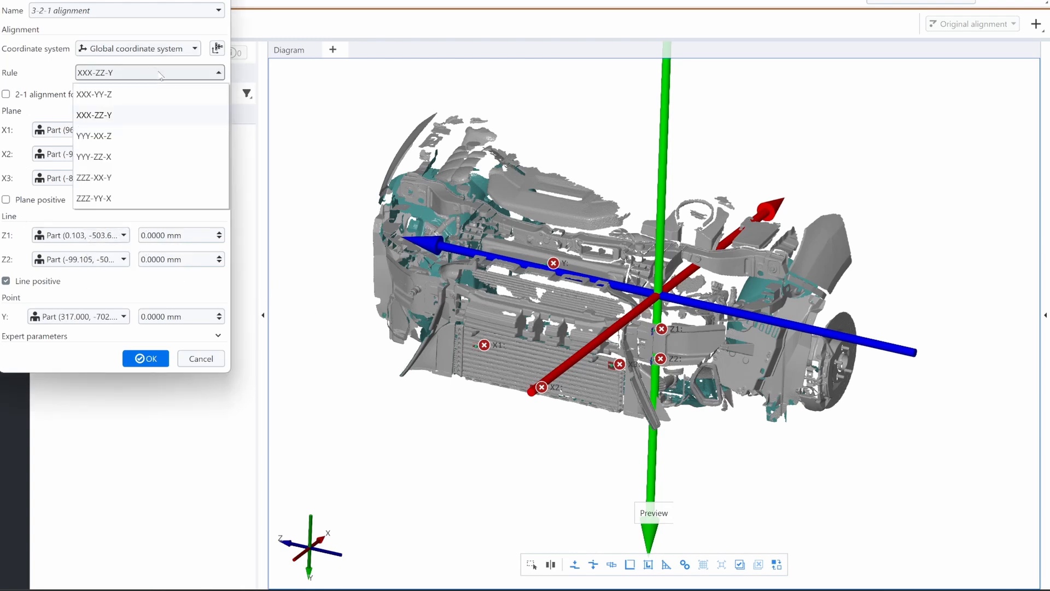
pyautogui.click(139, 95)
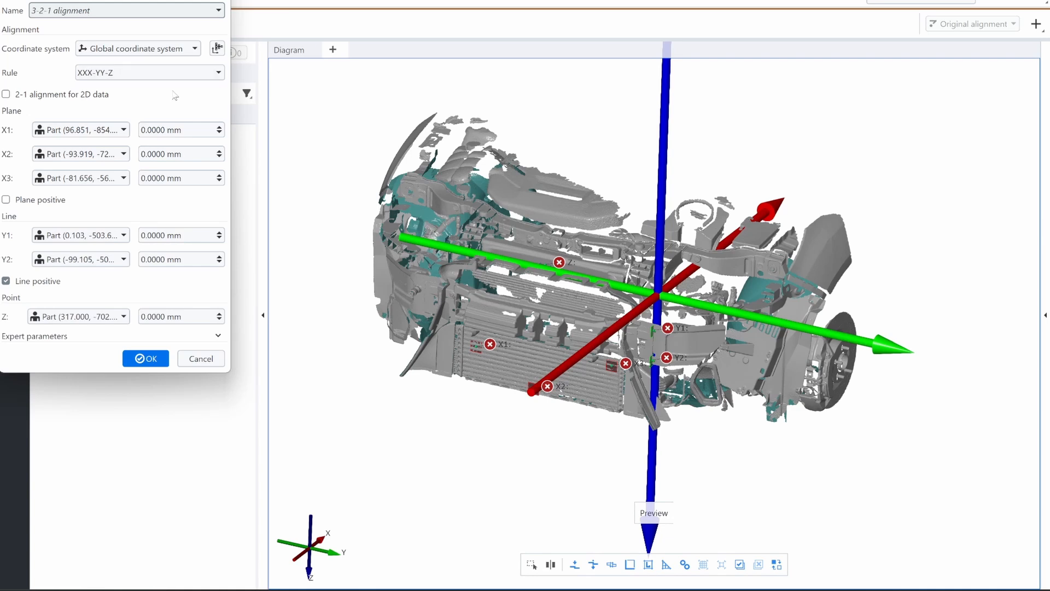
pyautogui.click(155, 75)
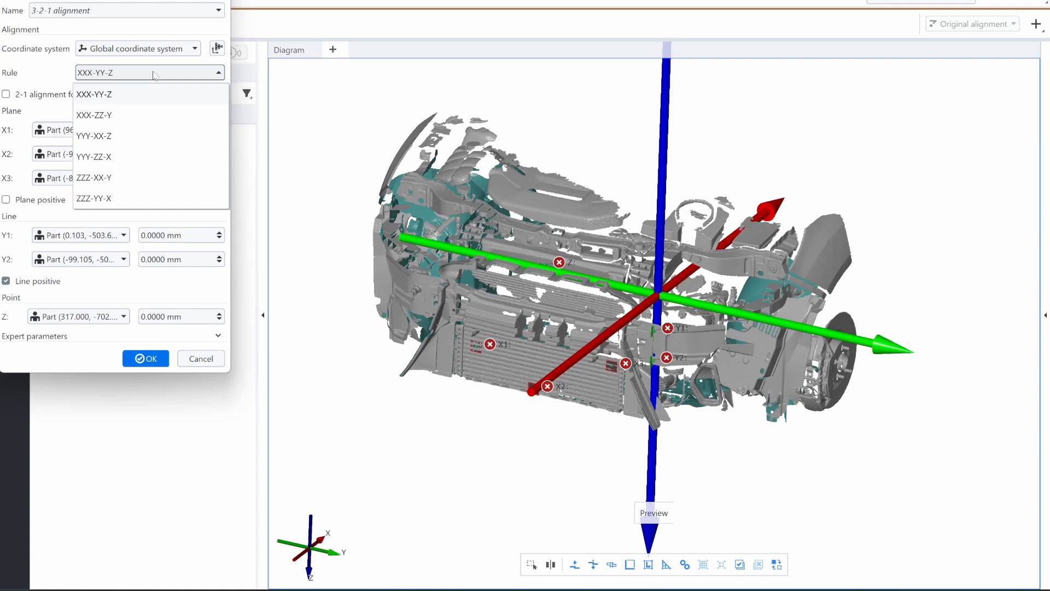
pyautogui.click(153, 73)
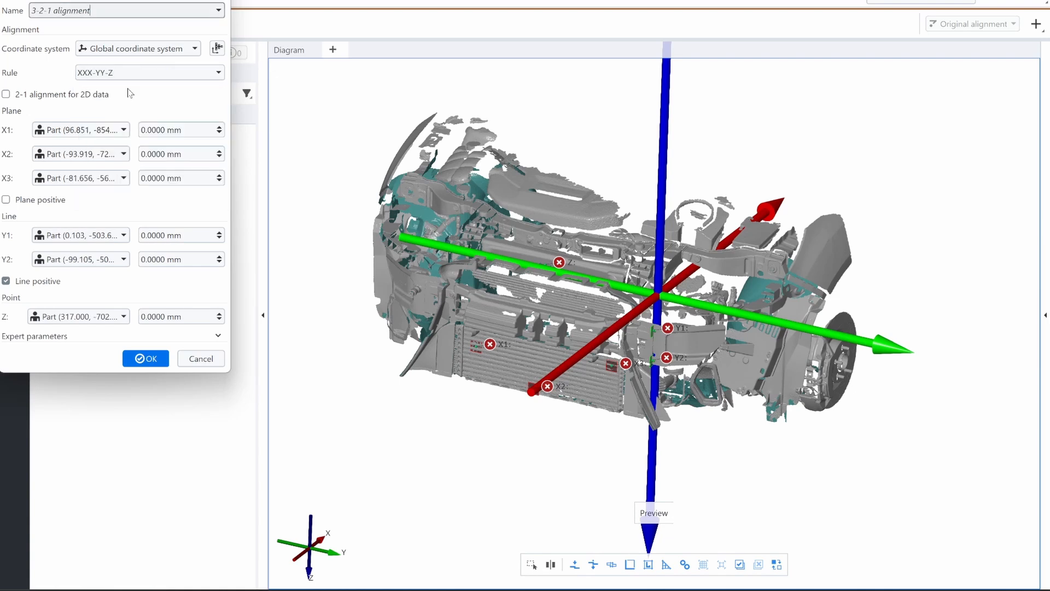
# Flip the line direction by turning off Line positive, keeping Plane positive off, and check the previewed axes.
pyautogui.click(6, 200)
pyautogui.click(6, 200)
pyautogui.click(6, 281)
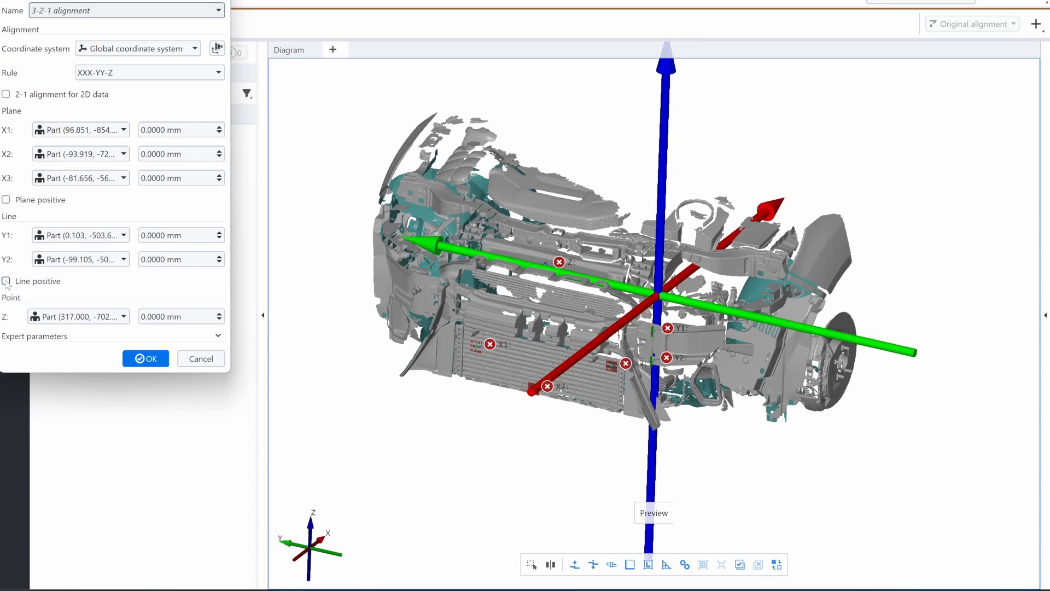
pyautogui.scroll(3, 394, 349)
pyautogui.scroll(-6, 394, 349)
pyautogui.moveTo(426, 324); pyautogui.dragTo(468, 334, button='middle')
pyautogui.scroll(2, 524, 332)
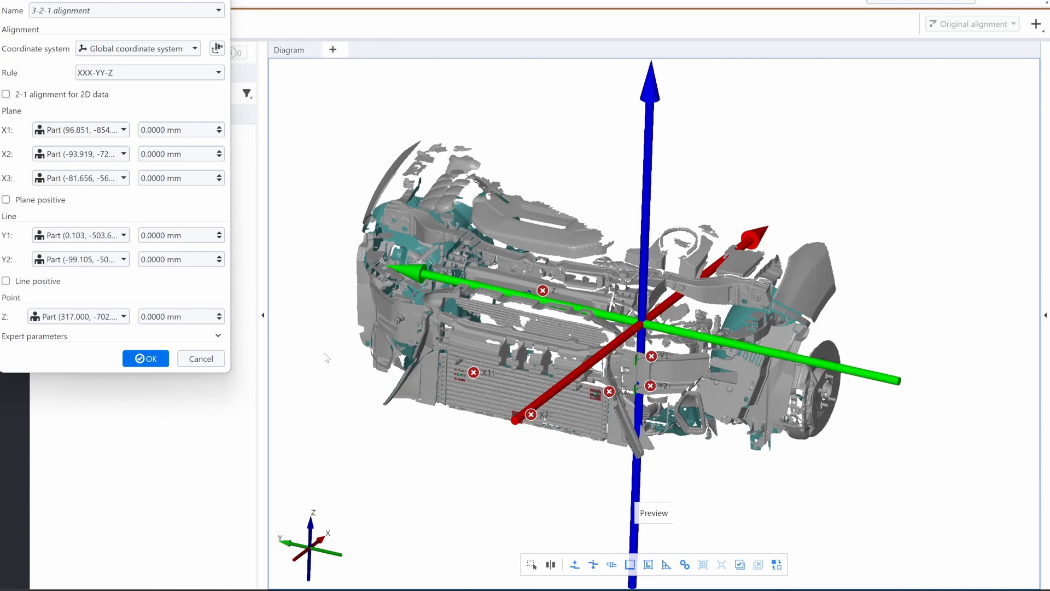
# Apply the 3-2-1 alignment and check the scan's orientation against the coordinate axes from the side and front.
pyautogui.click(144, 361)
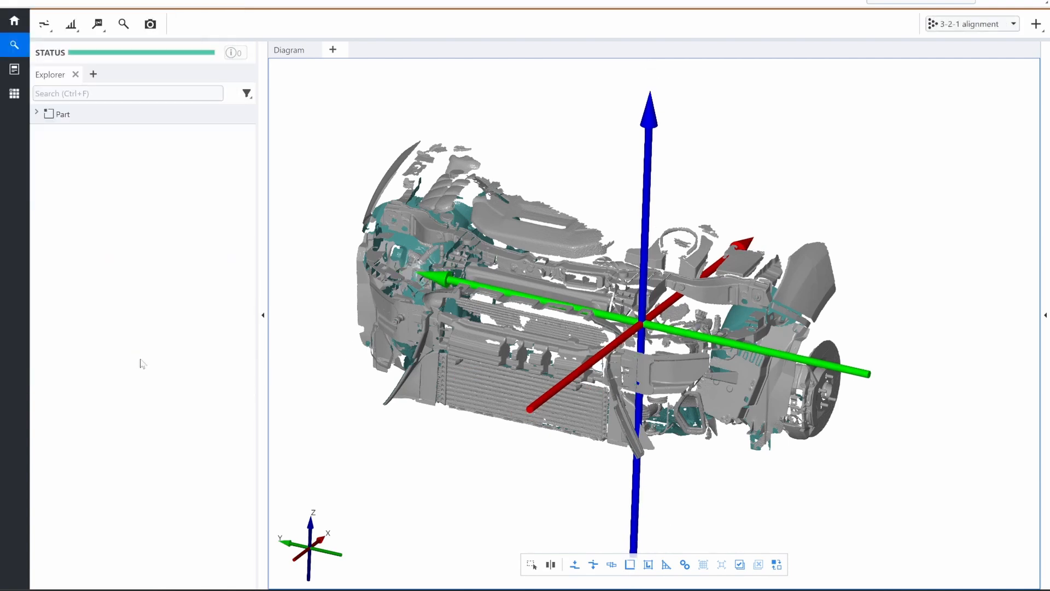
pyautogui.scroll(-2, 659, 323)
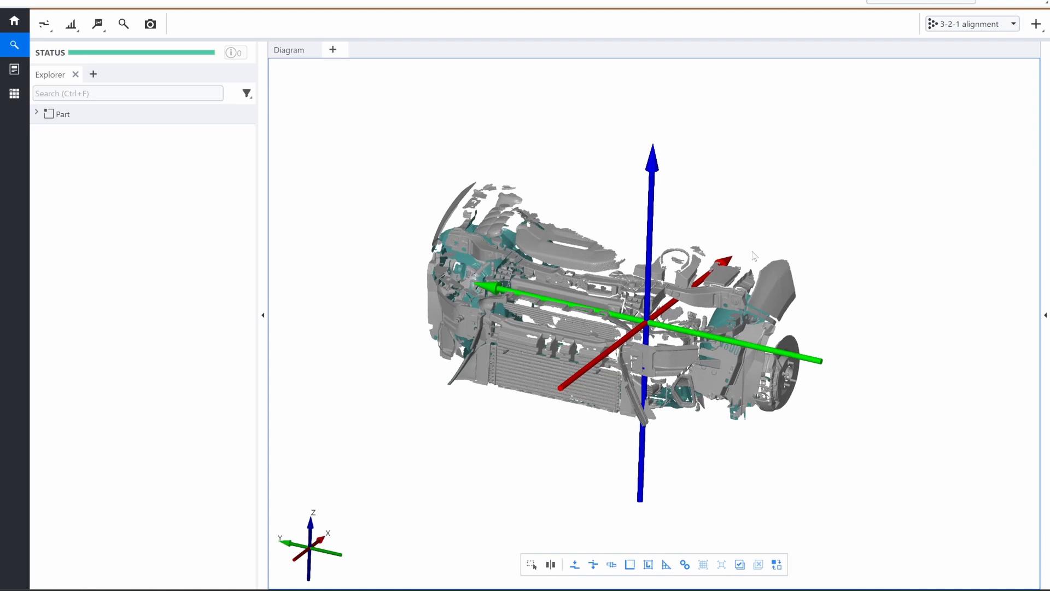
pyautogui.moveTo(830, 436); pyautogui.dragTo(733, 425)
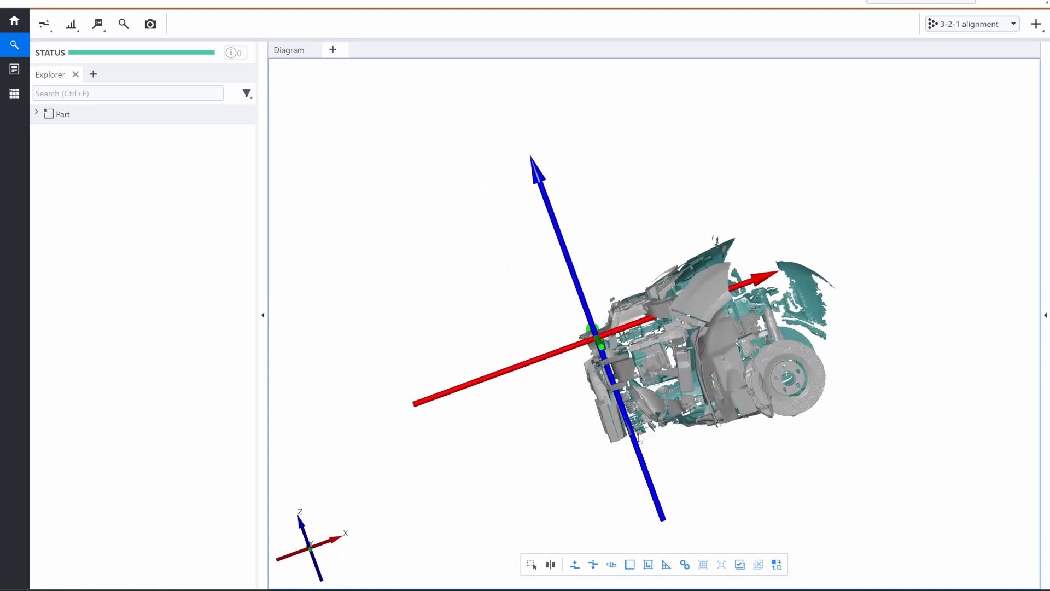
pyautogui.moveTo(640, 438); pyautogui.dragTo(729, 441)
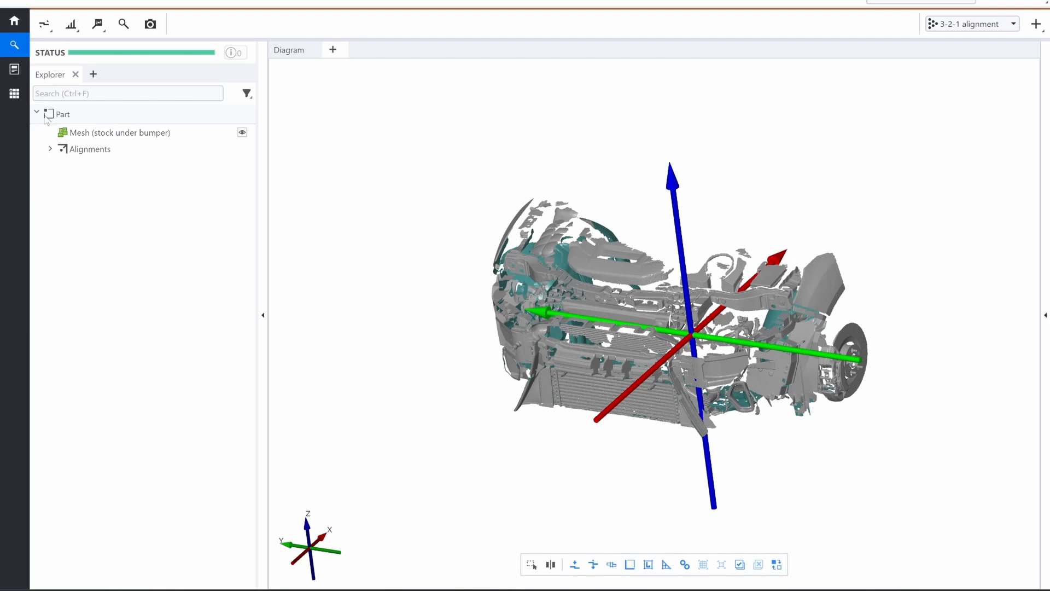
# Export the stock under bumper mesh as a single ASCII STL in the default unit (mm), with GOM prefixed to its file name.
pyautogui.click(119, 136)
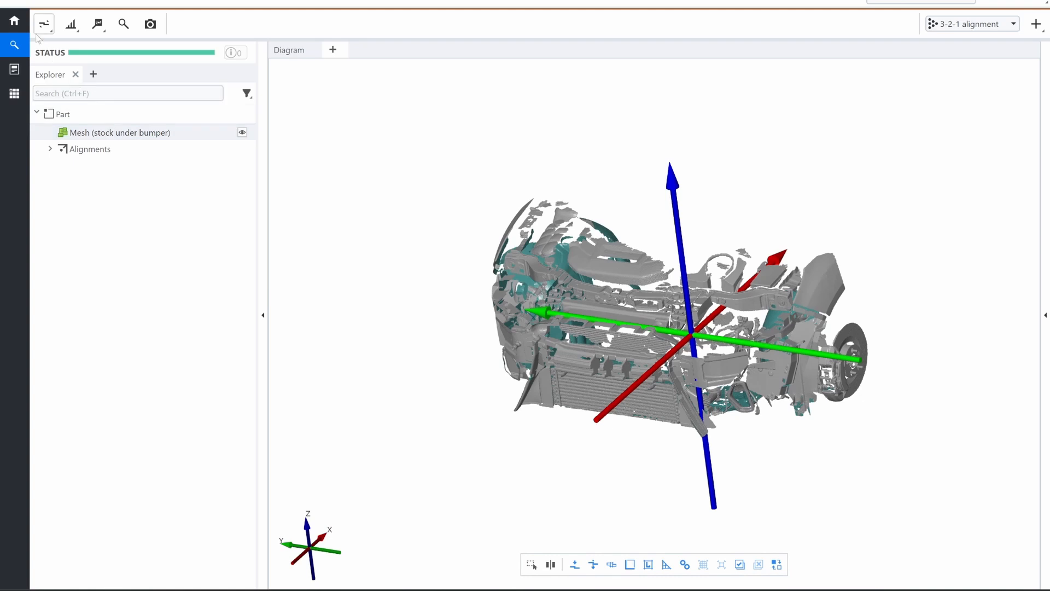
pyautogui.click(8, 3)
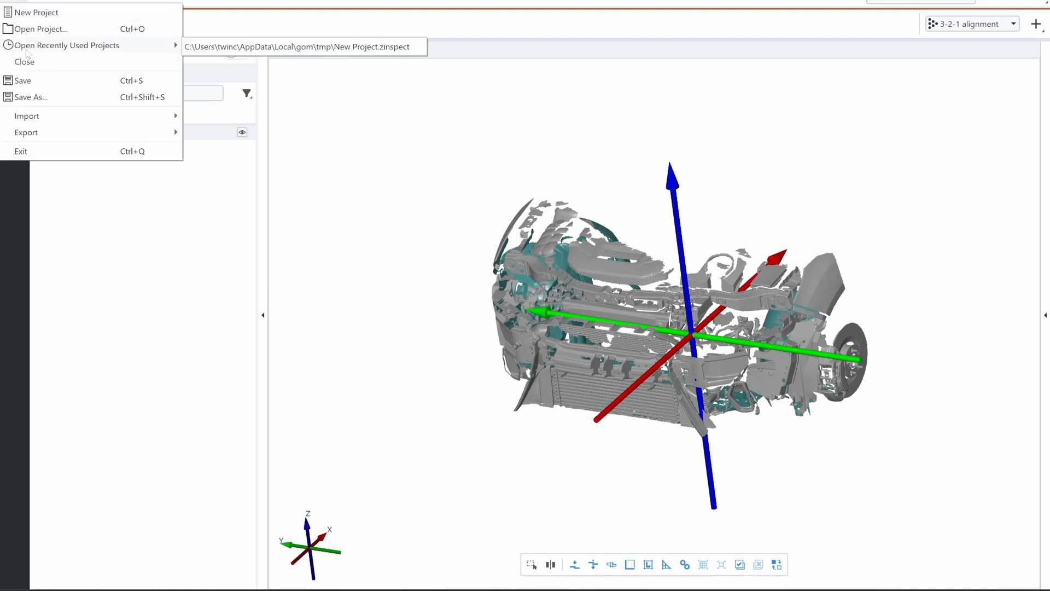
pyautogui.moveTo(56, 132)
pyautogui.moveTo(196, 133)
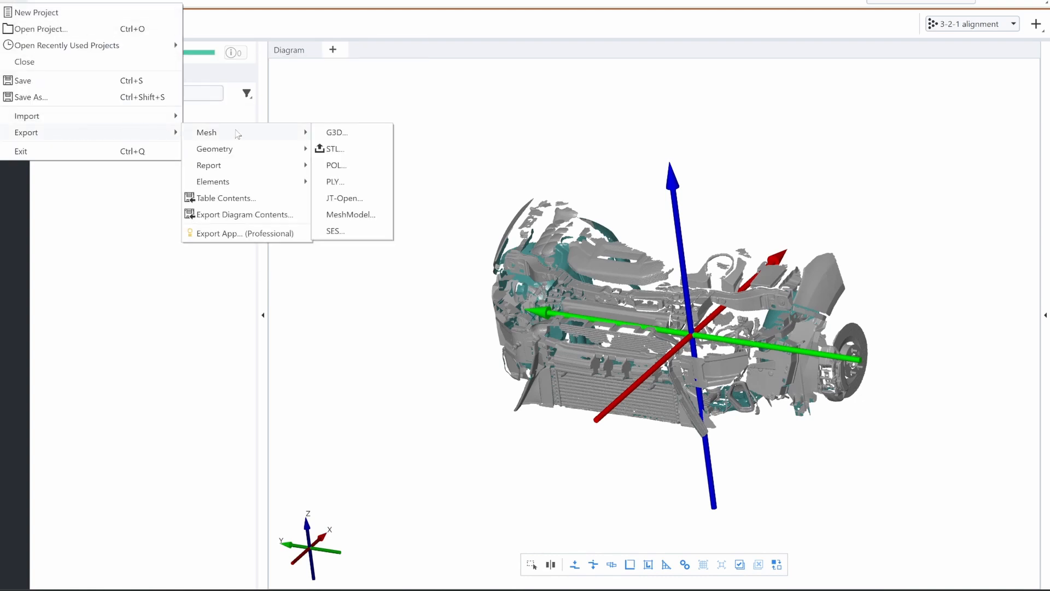
pyautogui.click(334, 149)
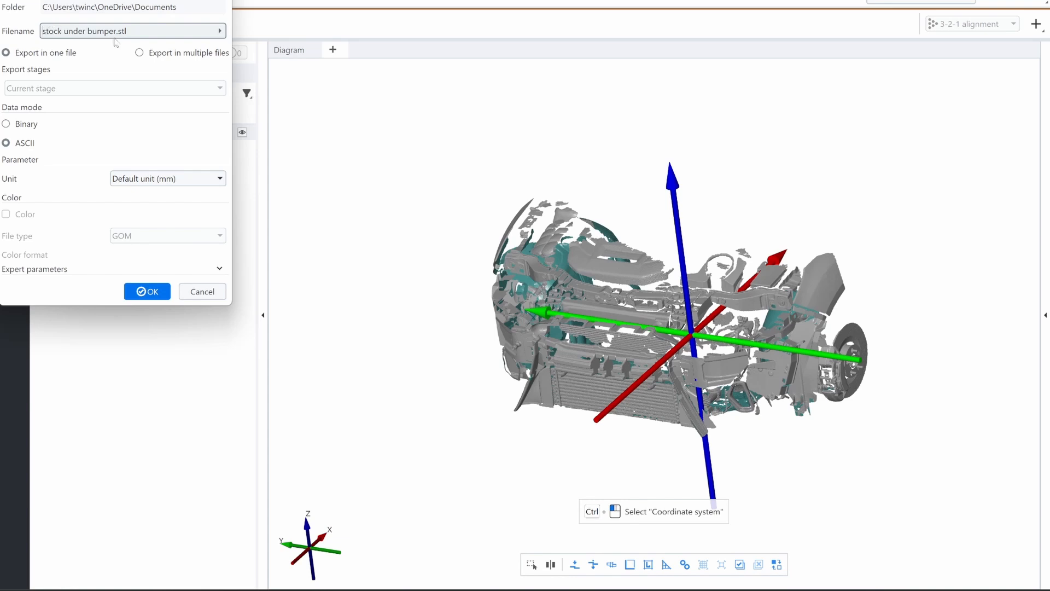
pyautogui.write('GOM')
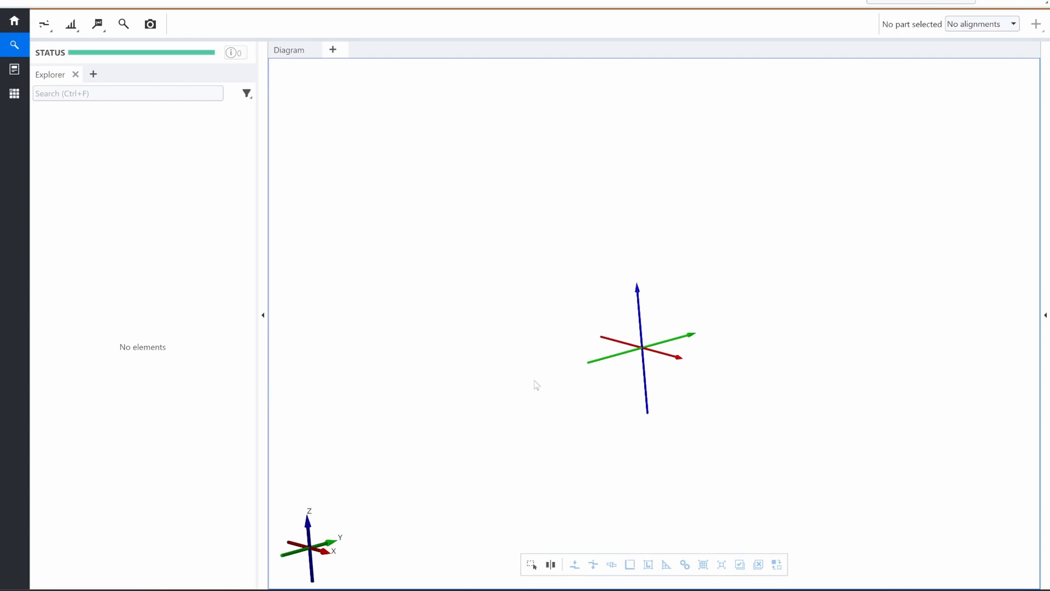
# Import GOM stock under bumper from File Explorer as a new part with target element type CAD body, and expand the part's contents.
pyautogui.click(574, 590)
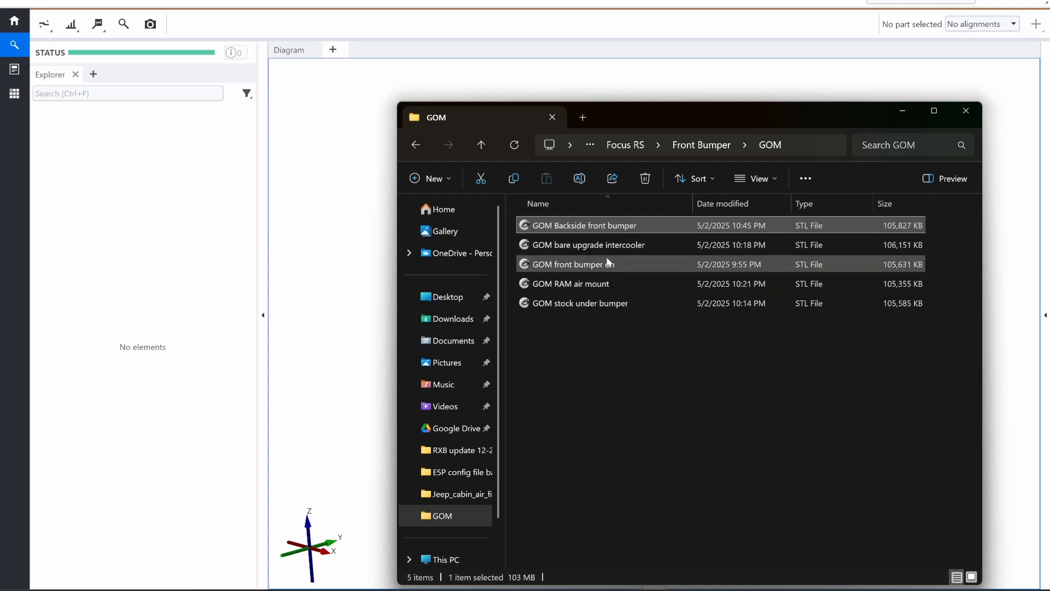
pyautogui.moveTo(602, 303); pyautogui.dragTo(350, 267)
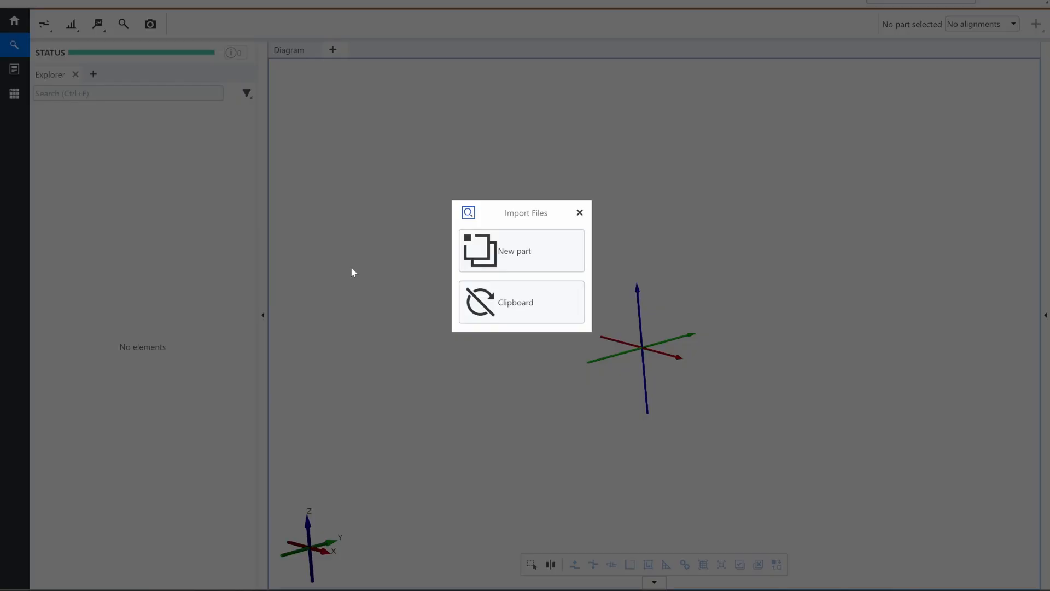
pyautogui.click(526, 254)
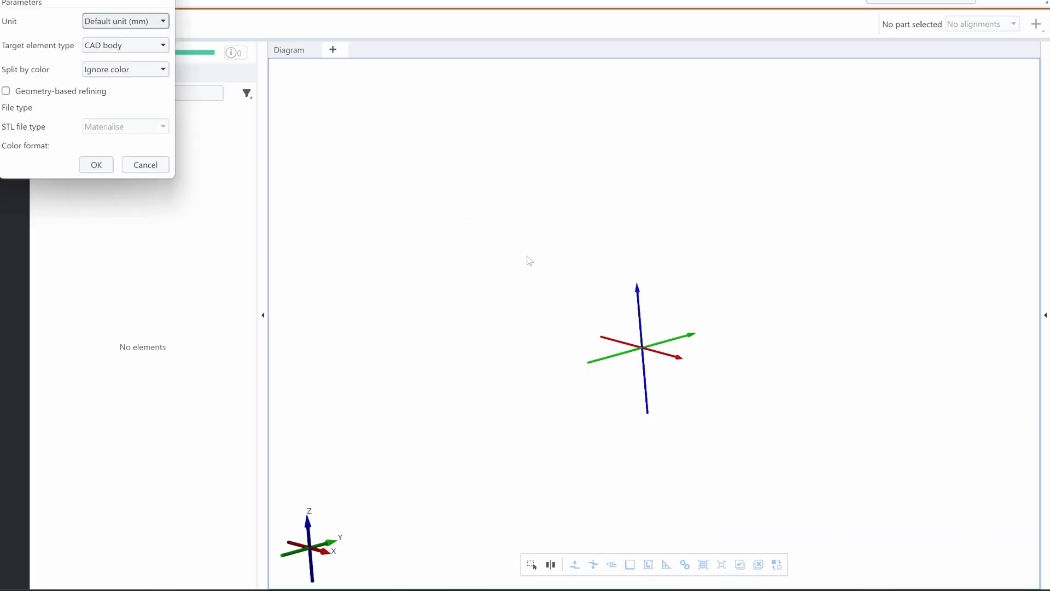
pyautogui.click(89, 47)
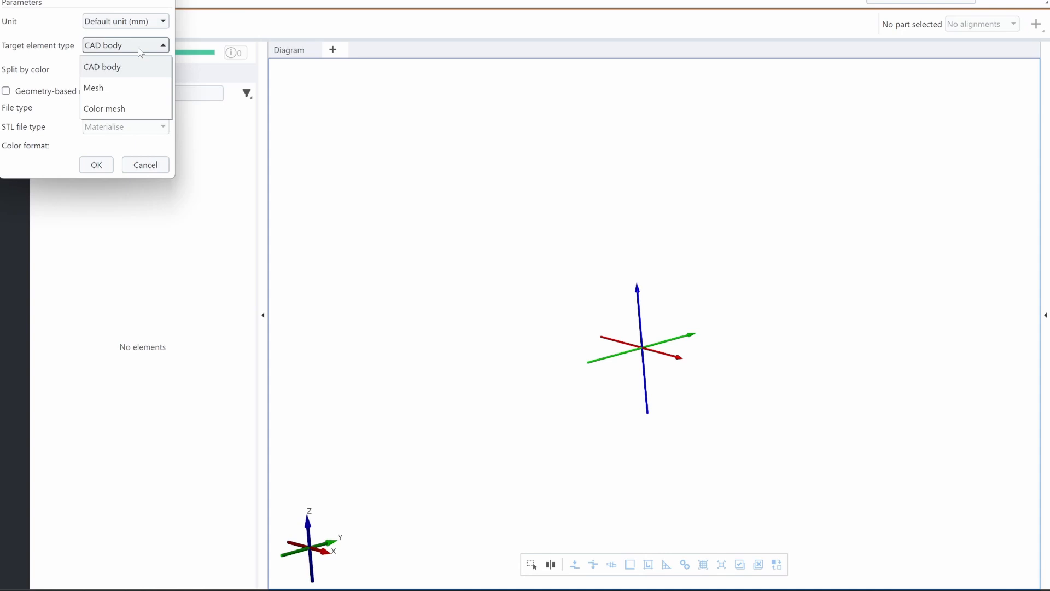
pyautogui.click(111, 74)
pyautogui.click(104, 167)
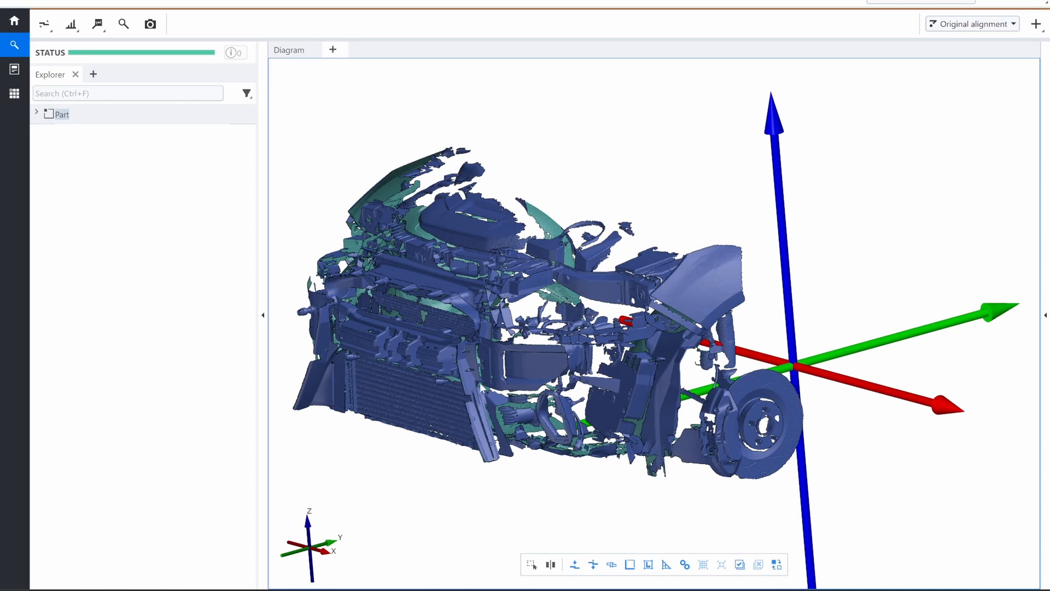
pyautogui.scroll(-2, 799, 372)
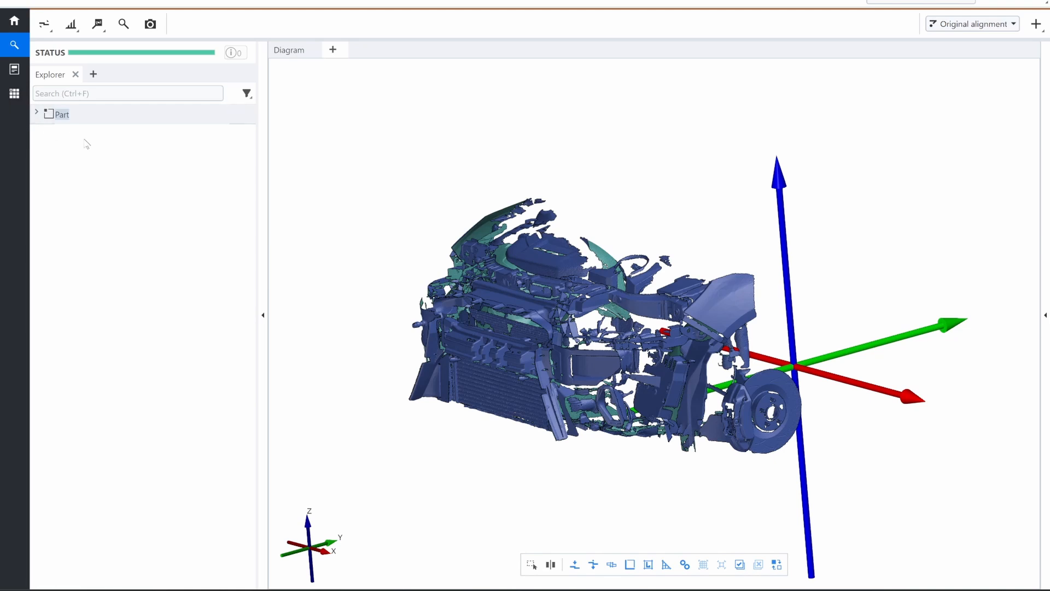
pyautogui.click(37, 112)
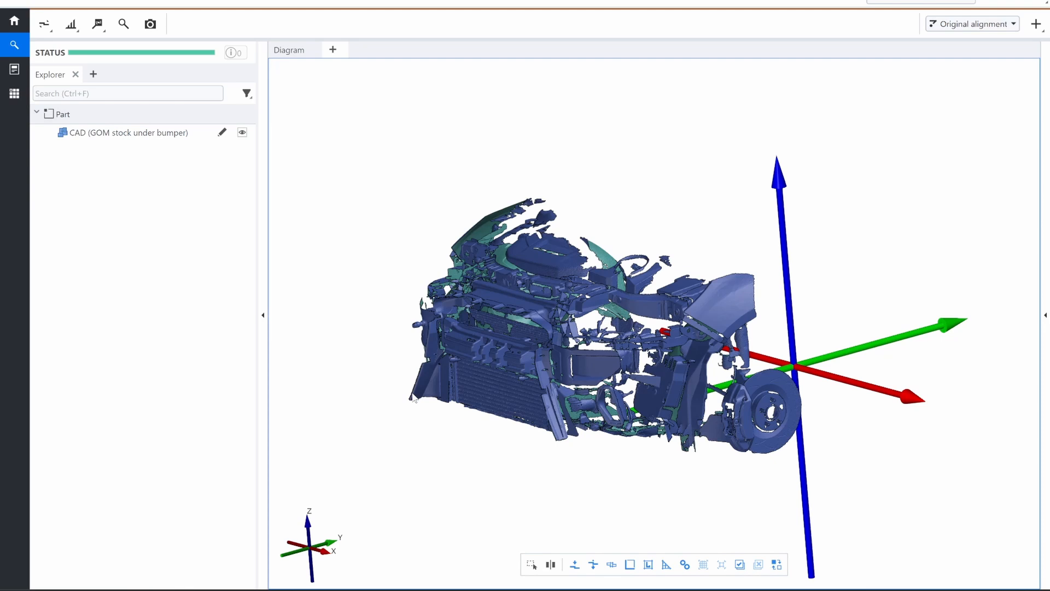
# Switch to File Explorer and open the Scans folder inside Focus RS > Front Bumper.
pyautogui.click(571, 589)
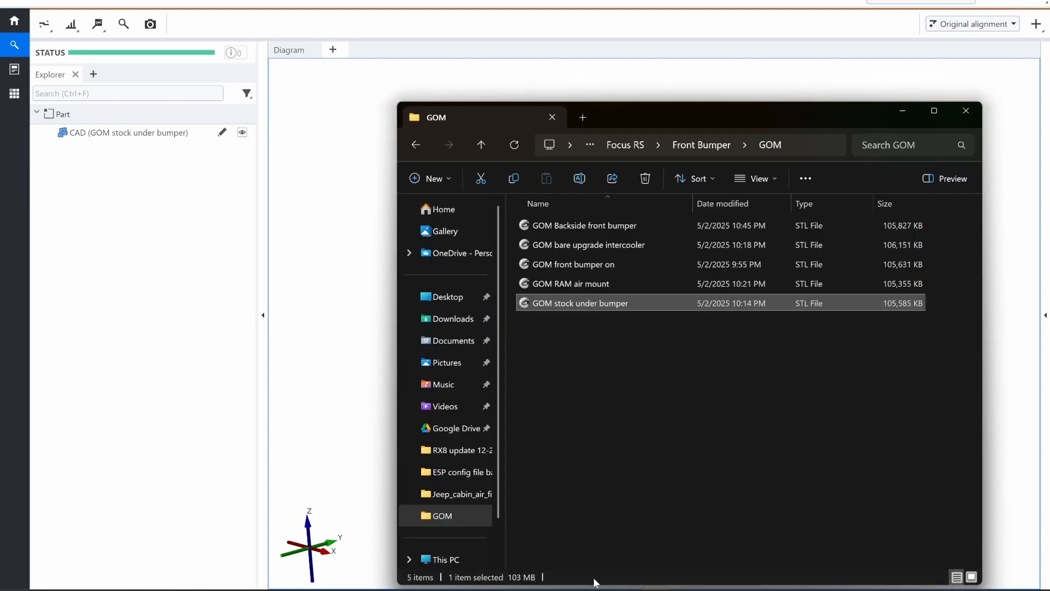
pyautogui.click(713, 152)
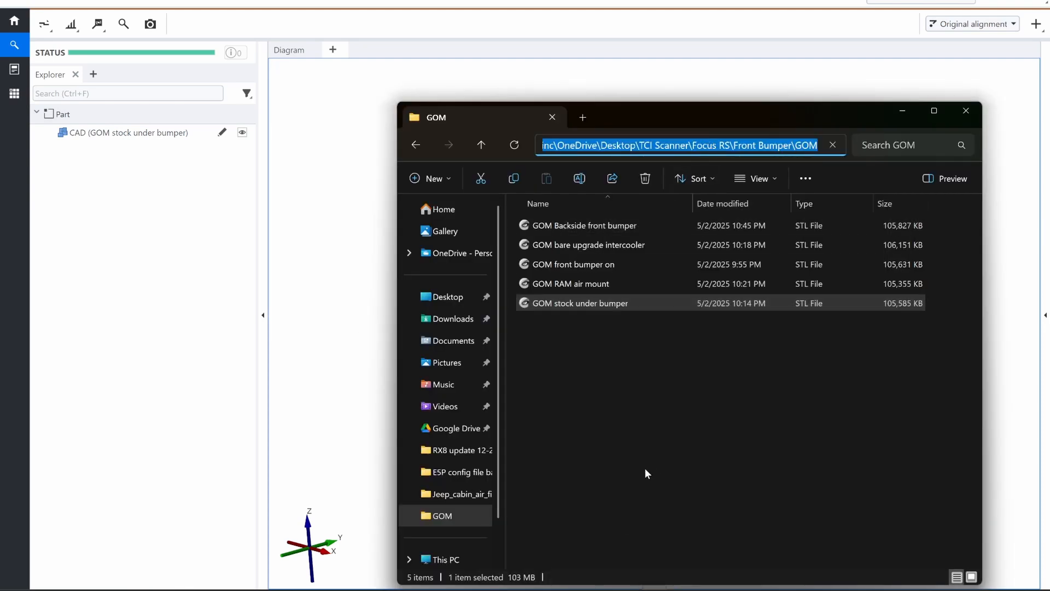
pyautogui.click(645, 467)
pyautogui.click(695, 143)
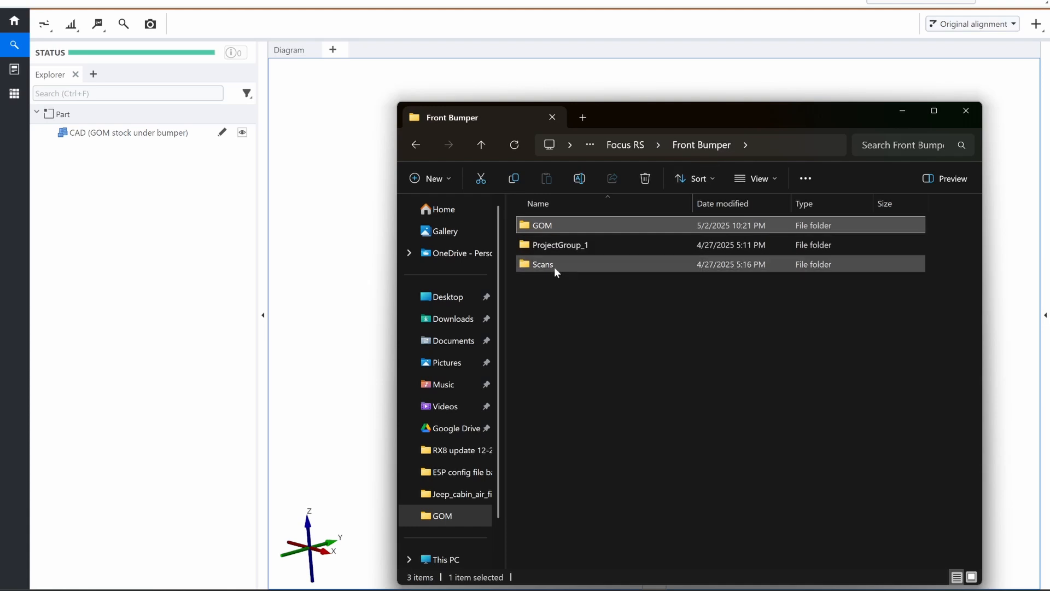
pyautogui.doubleClick(556, 265)
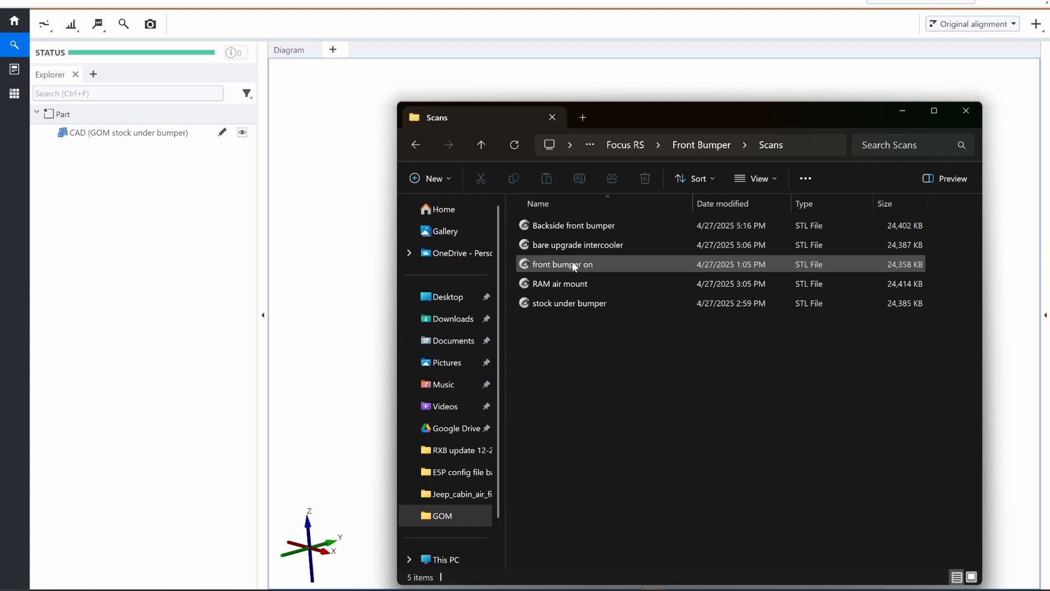
# Add the front bumper on STL to the existing part with target element type Mesh.
pyautogui.moveTo(574, 267); pyautogui.dragTo(329, 251)
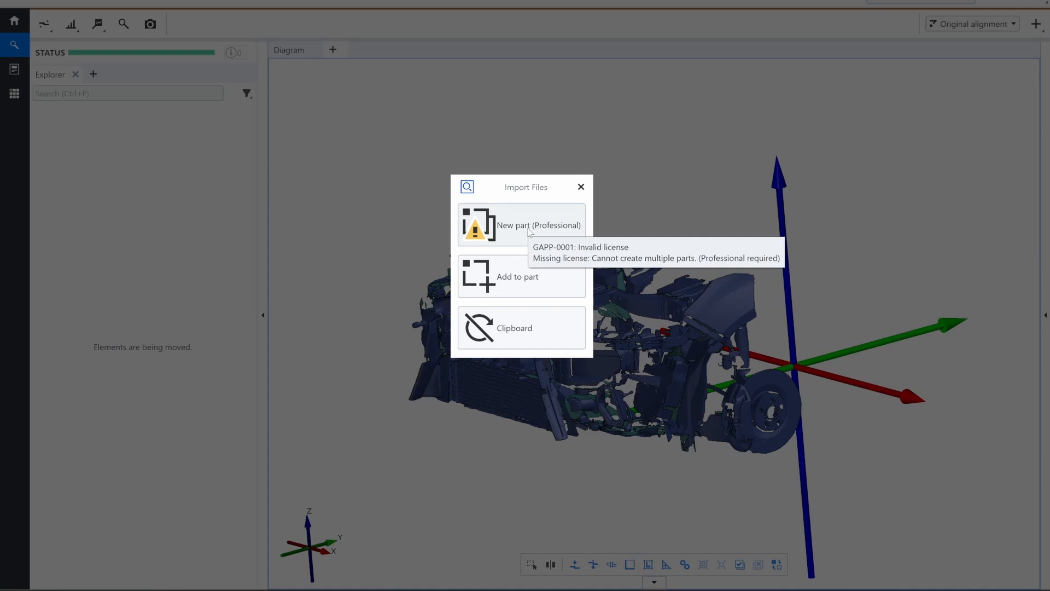
pyautogui.click(506, 277)
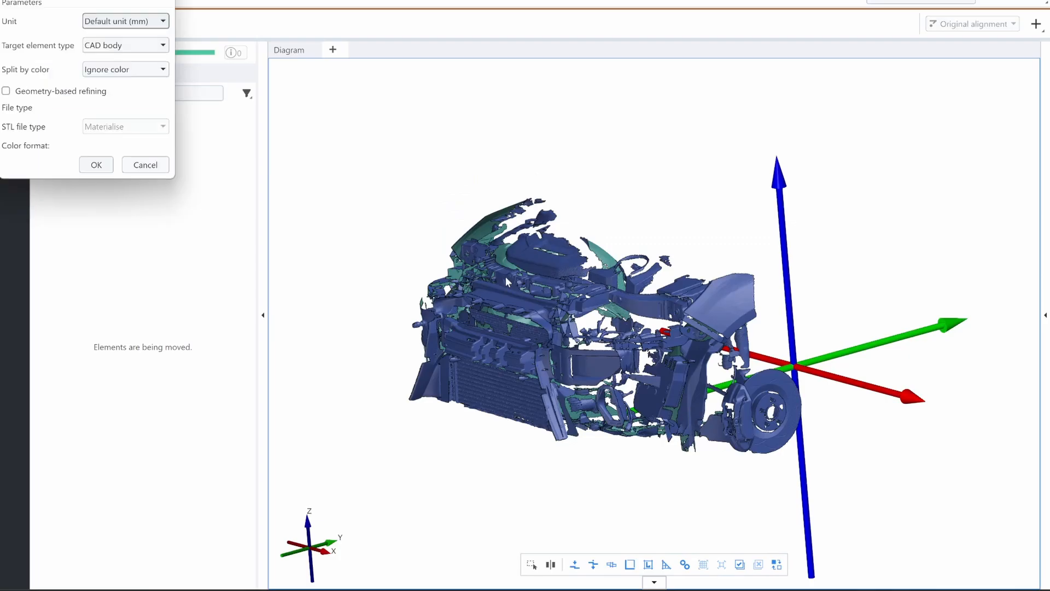
pyautogui.click(163, 46)
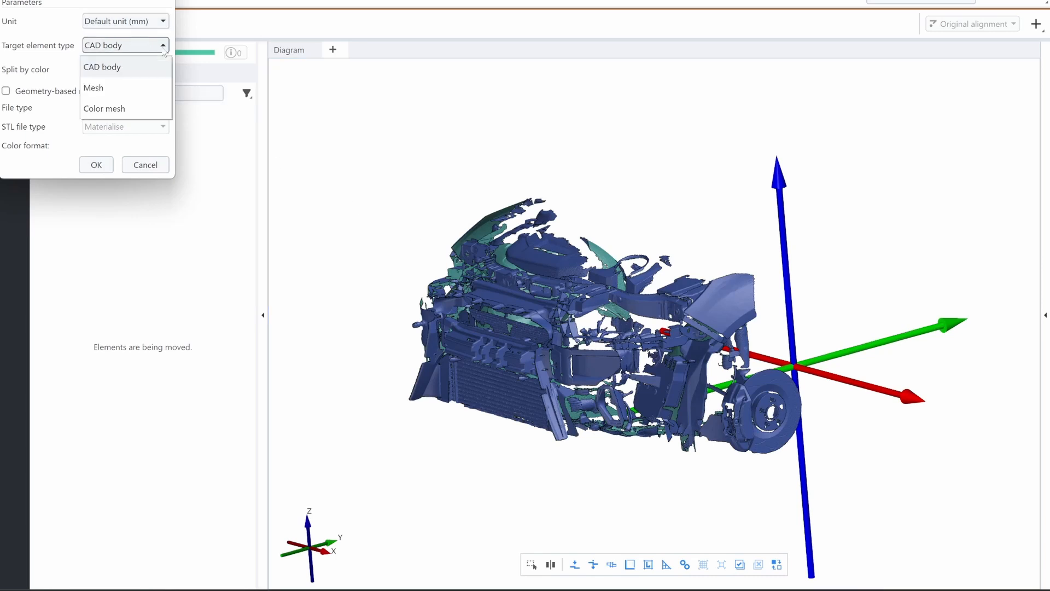
pyautogui.click(125, 93)
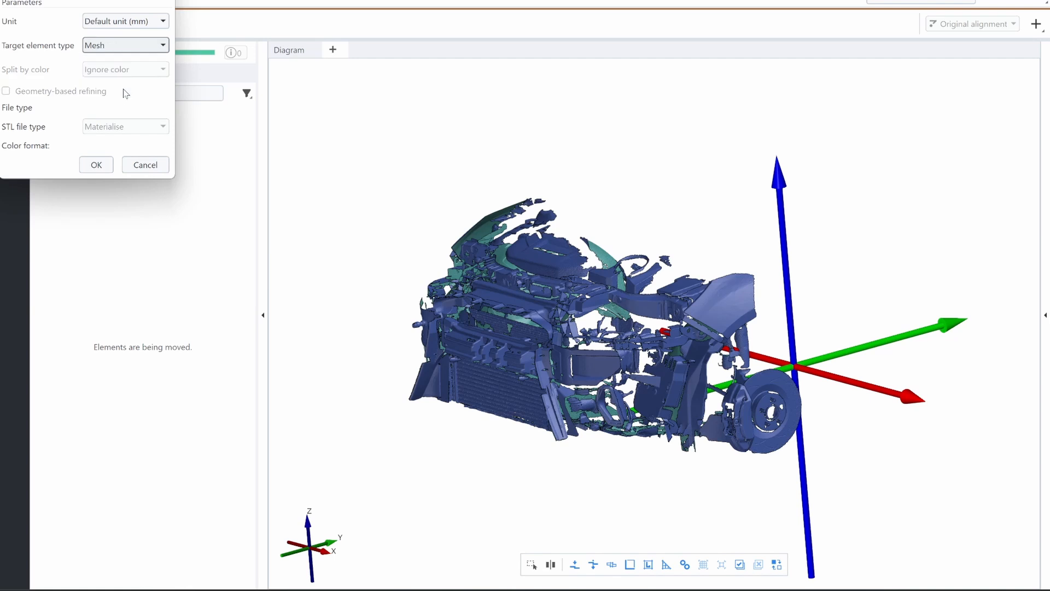
pyautogui.click(94, 165)
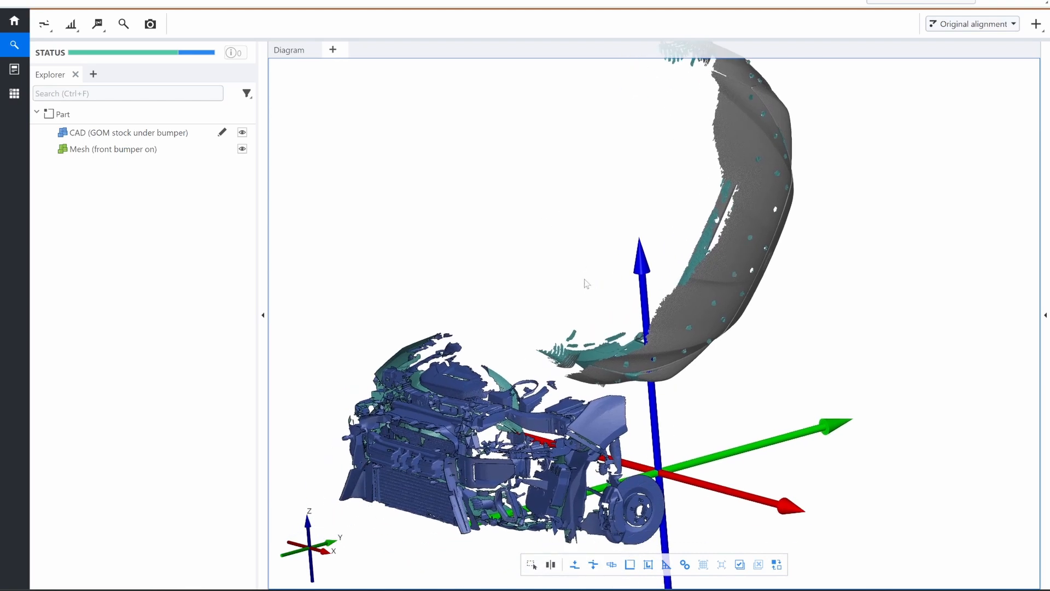
# Examine how the front bumper mesh is positioned and oriented relative to the under-bumper CAD body.
pyautogui.scroll(-3, 569, 452)
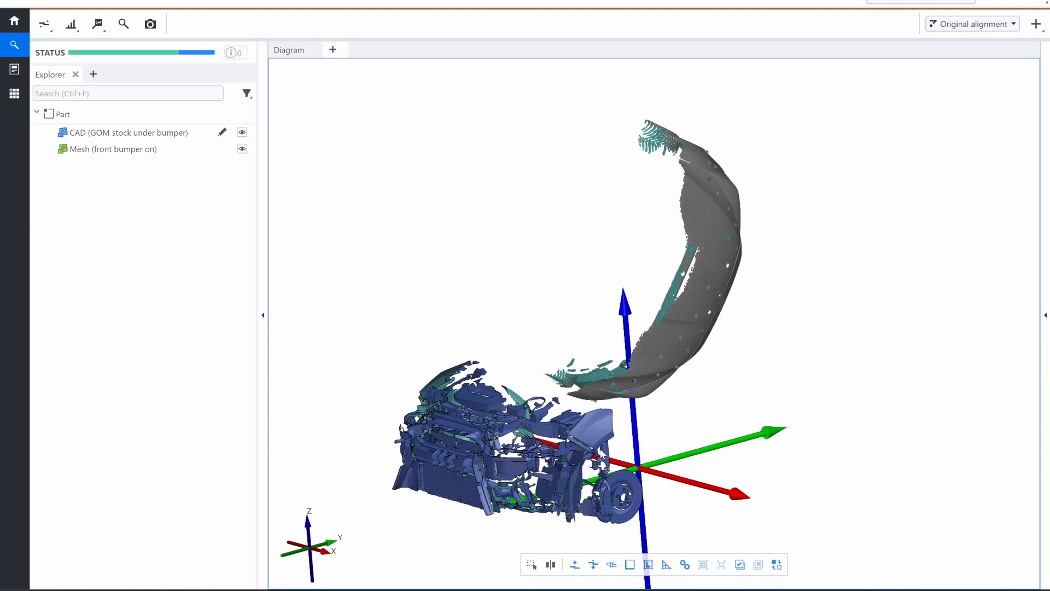
pyautogui.scroll(5, 572, 421)
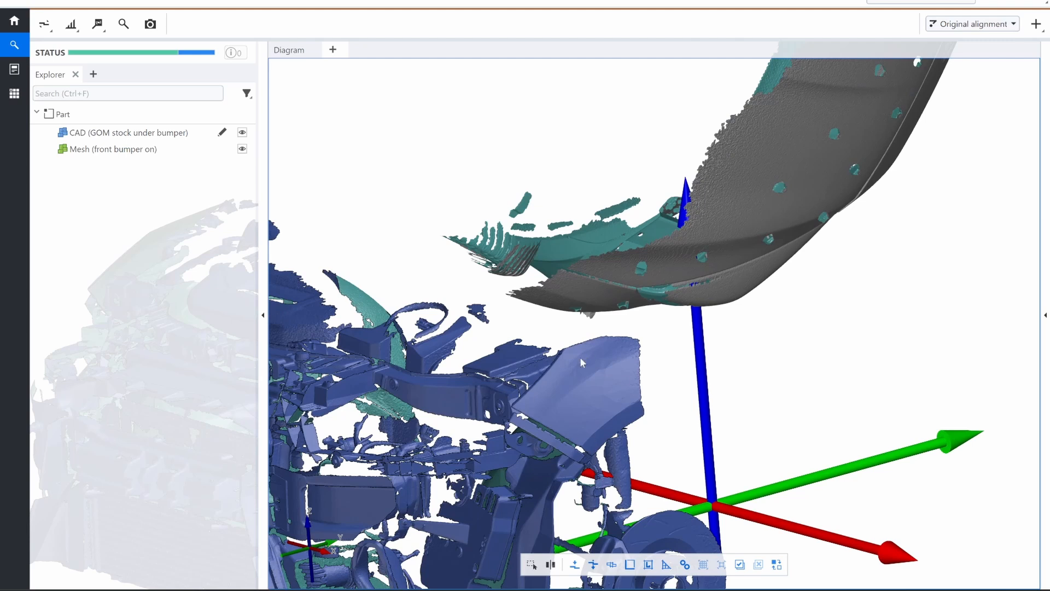
pyautogui.scroll(-5, 569, 400)
pyautogui.moveTo(744, 369); pyautogui.dragTo(627, 454)
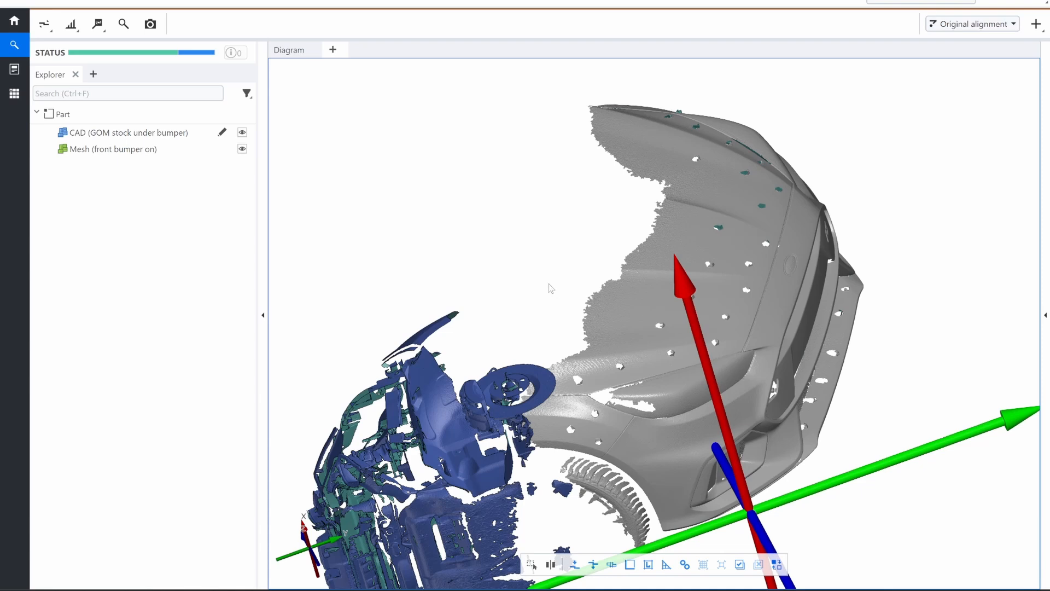
pyautogui.moveTo(544, 246); pyautogui.dragTo(830, 388)
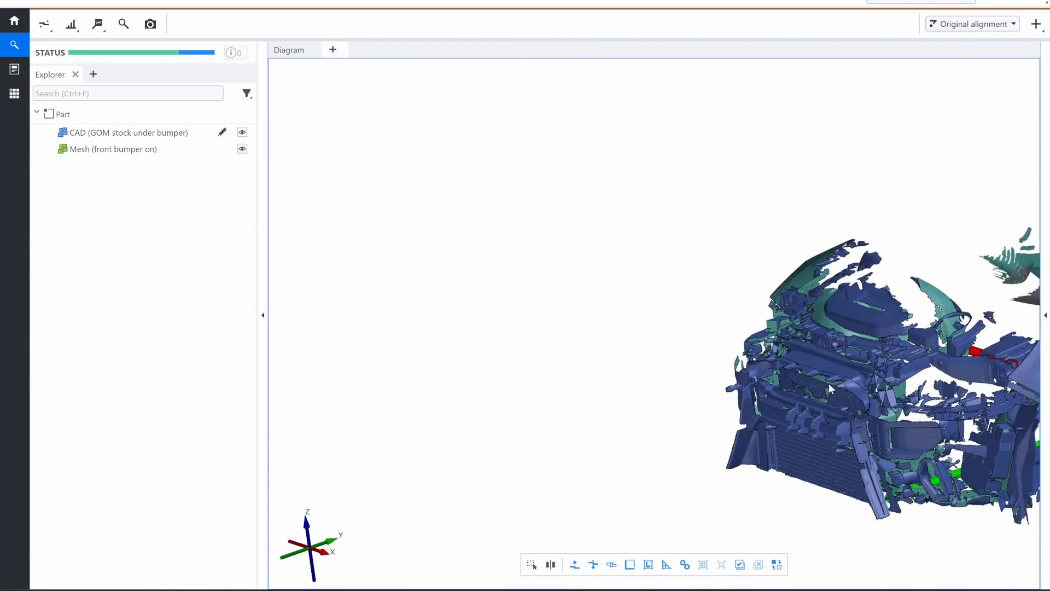
pyautogui.moveTo(831, 389); pyautogui.dragTo(515, 356, button='middle')
pyautogui.scroll(3, 541, 360)
pyautogui.scroll(-7, 684, 356)
pyautogui.moveTo(849, 316); pyautogui.dragTo(695, 353, button='middle')
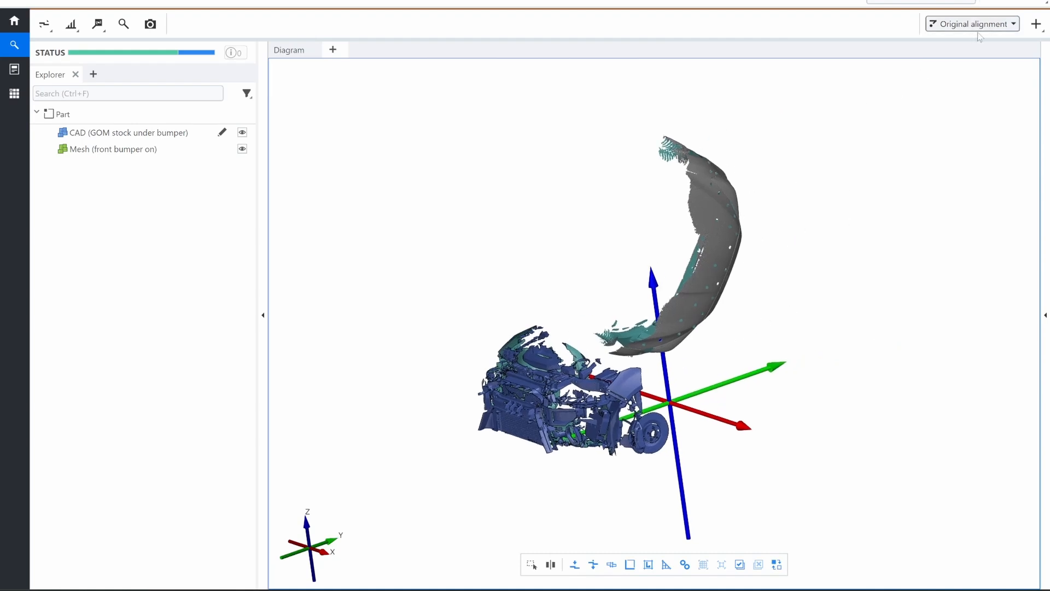
pyautogui.click(1035, 24)
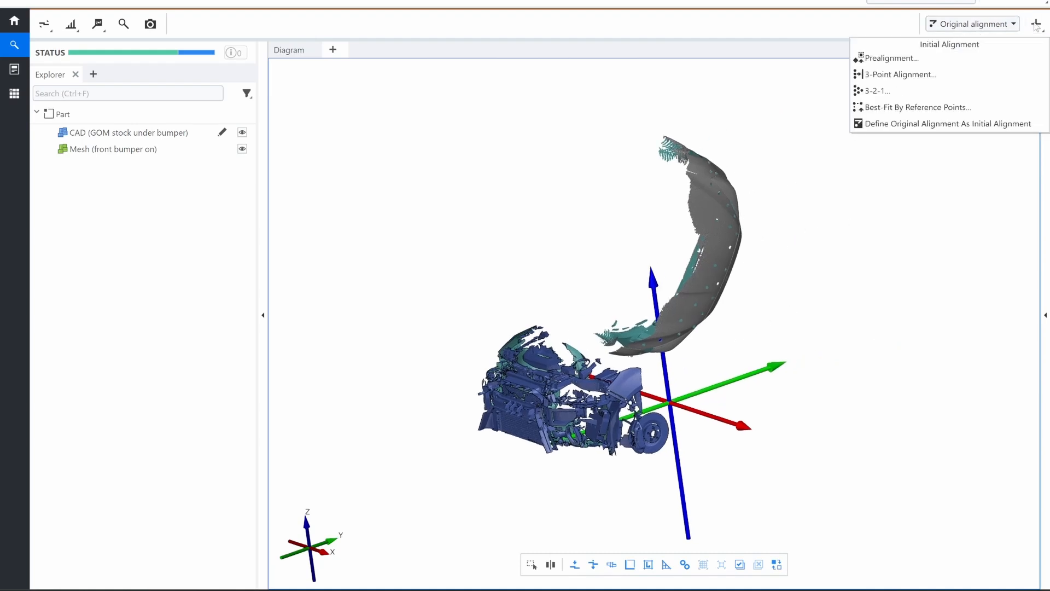
pyautogui.click(898, 58)
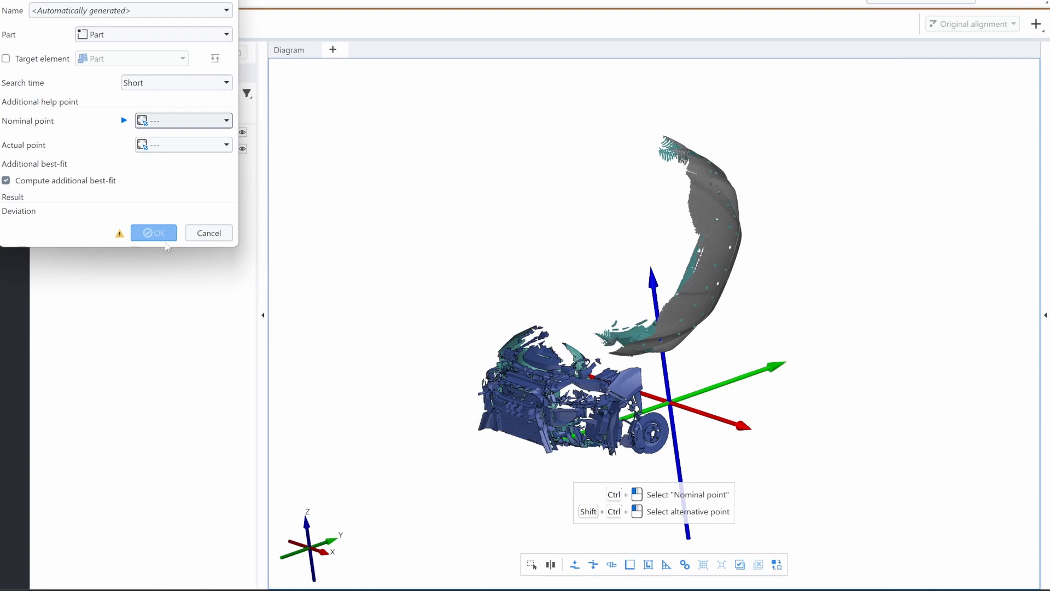
pyautogui.click(200, 234)
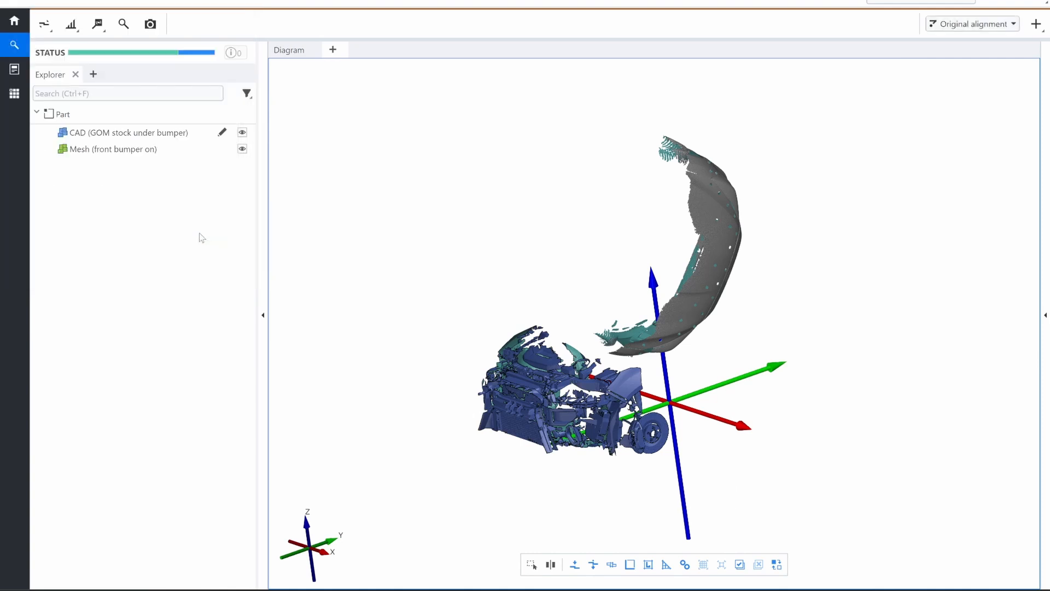
# Start a 3-point alignment and pick the first nominal and actual point at the fender corner beside the headlight on the CAD and the mesh.
pyautogui.click(1037, 25)
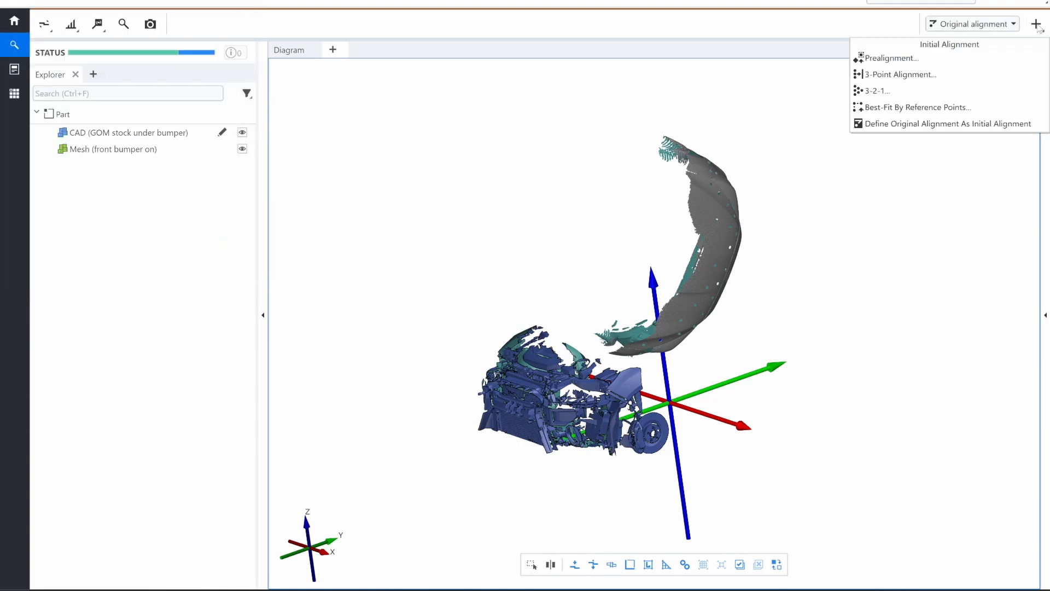
pyautogui.click(887, 76)
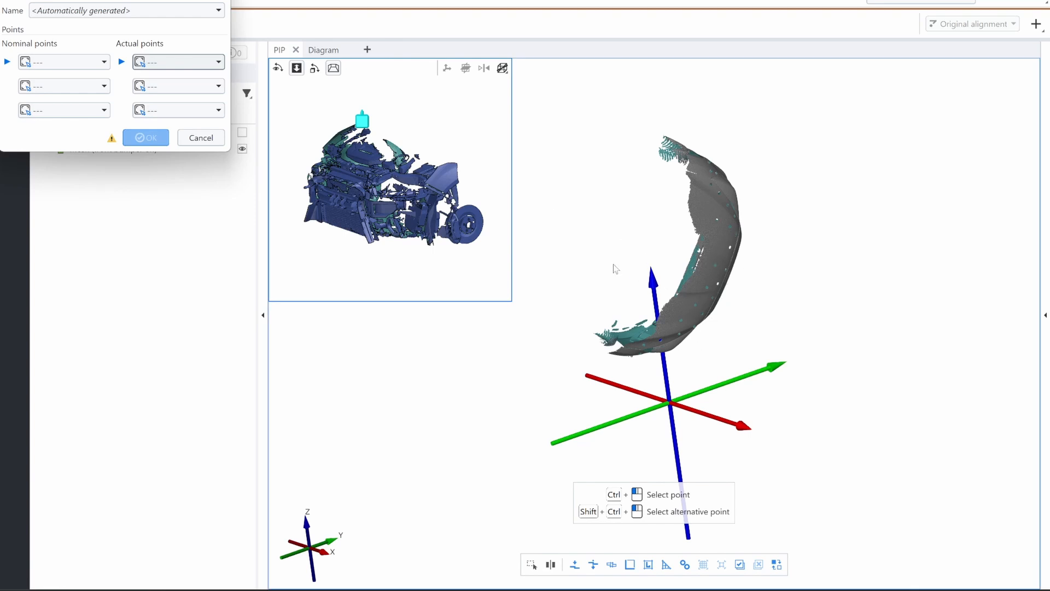
pyautogui.scroll(5, 447, 195)
pyautogui.scroll(3, 445, 194)
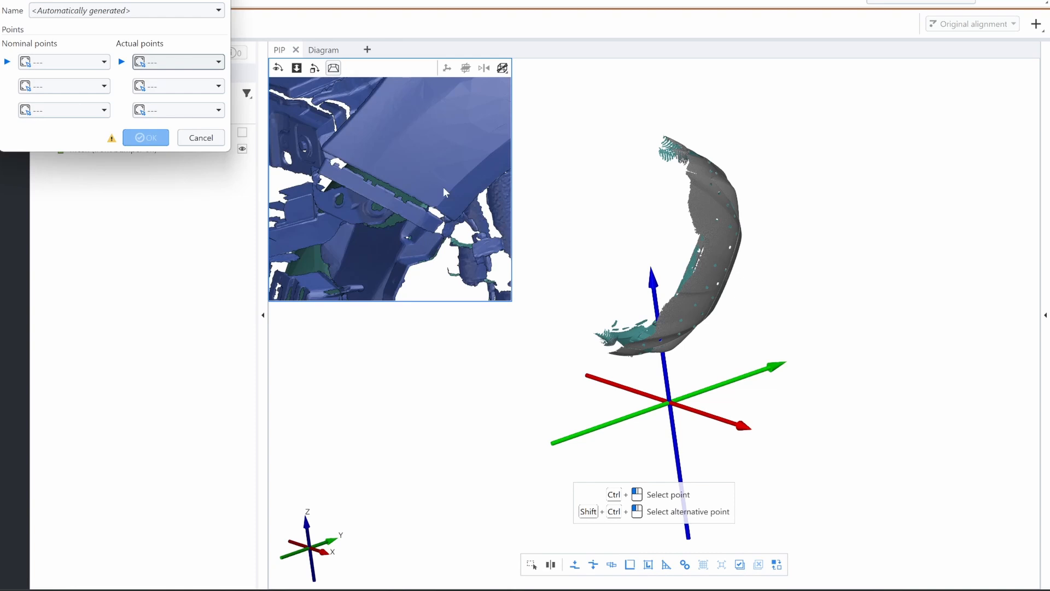
pyautogui.moveTo(655, 337); pyautogui.dragTo(762, 399)
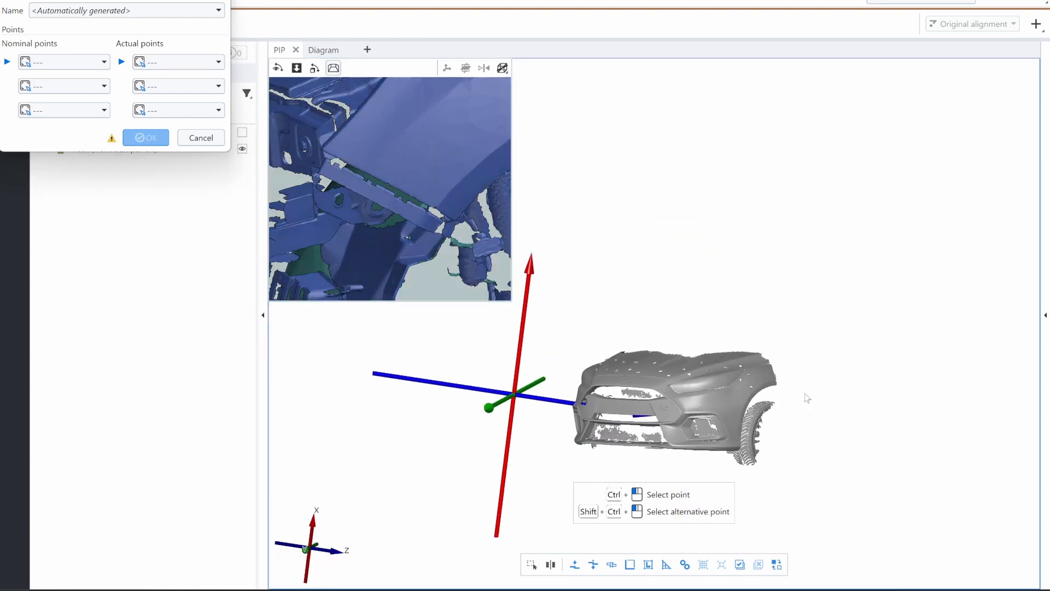
pyautogui.scroll(5, 807, 398)
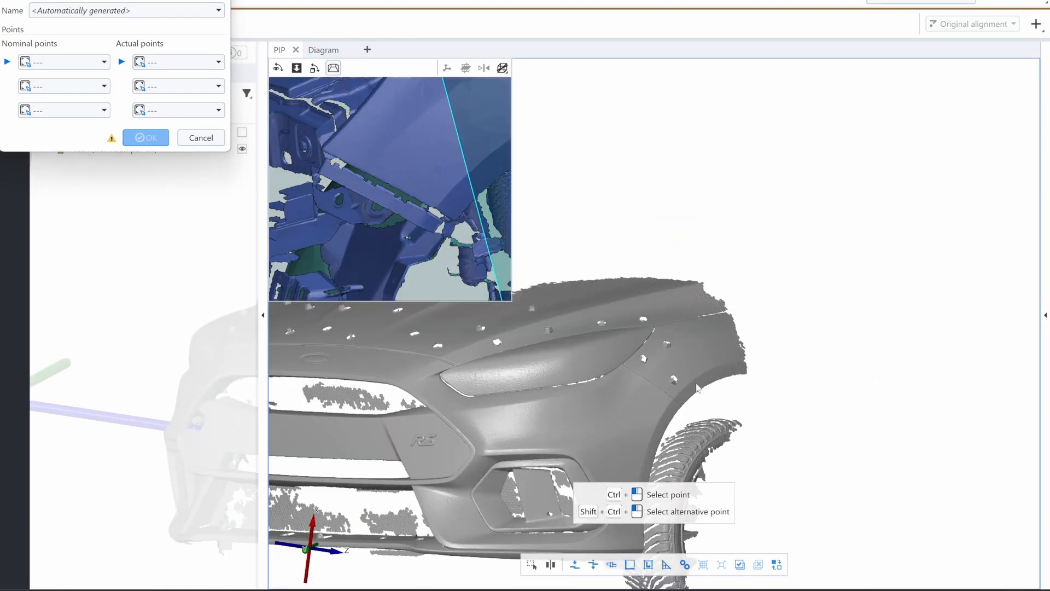
pyautogui.keyDown('ctrl'); pyautogui.click(325, 148); pyautogui.keyUp('ctrl')
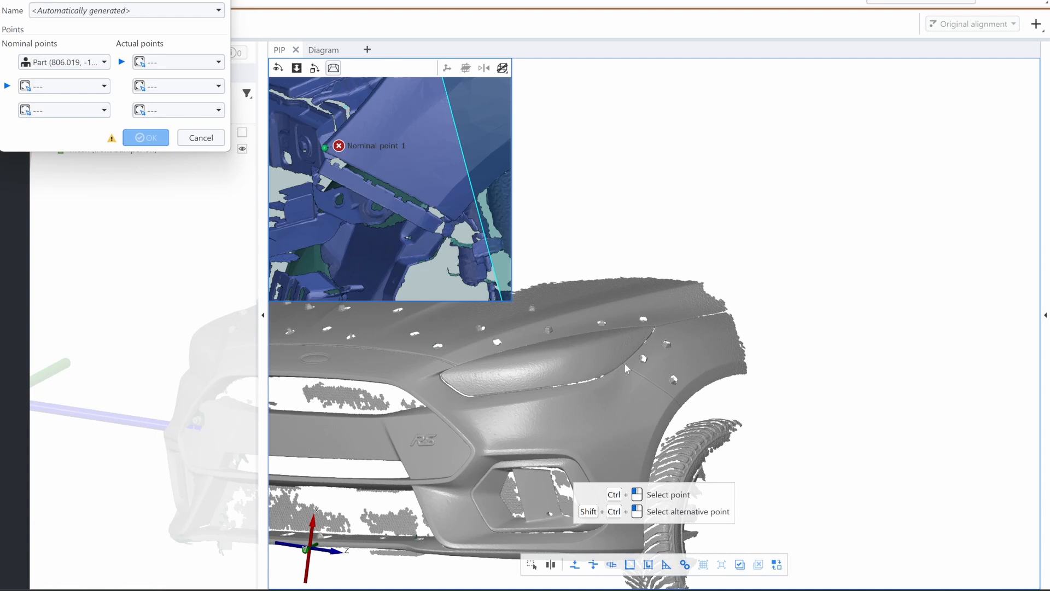
pyautogui.keyDown('ctrl'); pyautogui.click(624, 362); pyautogui.keyUp('ctrl')
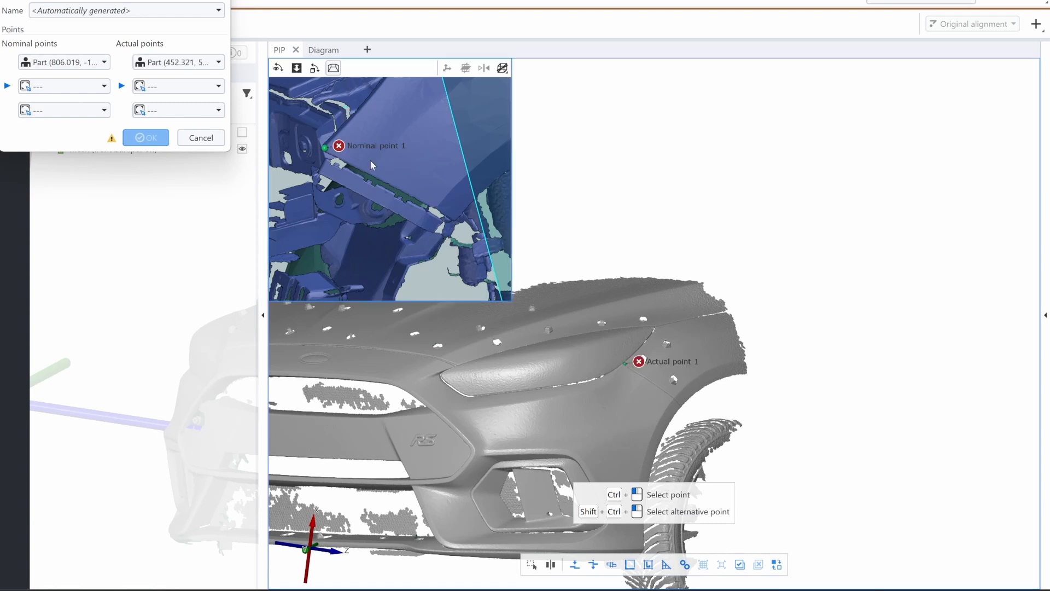
# Pick the second actual and nominal point where the same fender's lower edge meets the wheel arch.
pyautogui.moveTo(569, 367); pyautogui.dragTo(533, 398)
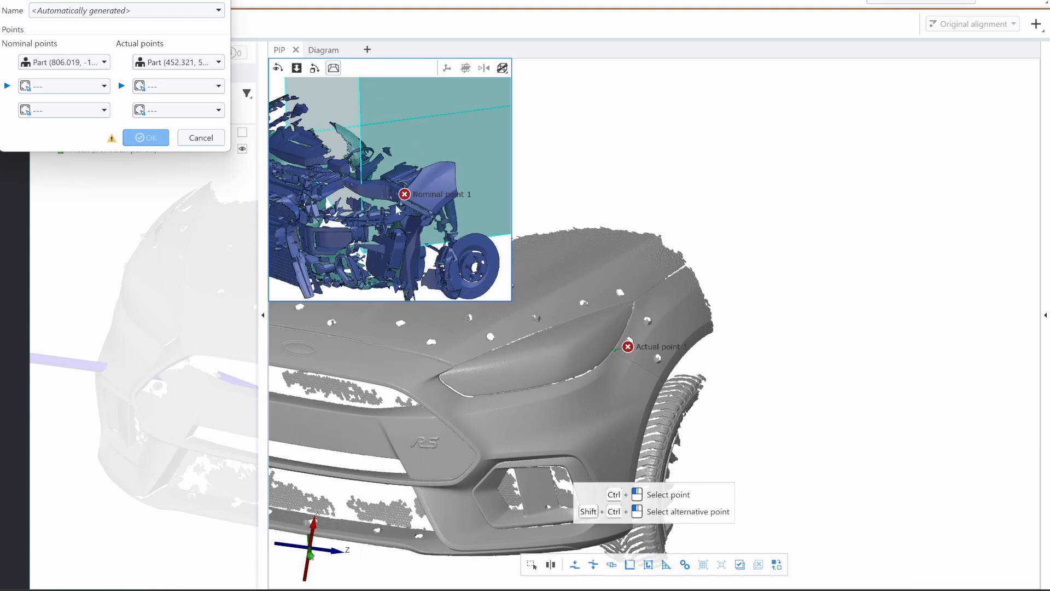
pyautogui.scroll(6, 432, 209)
pyautogui.moveTo(462, 226); pyautogui.dragTo(372, 192, button='right')
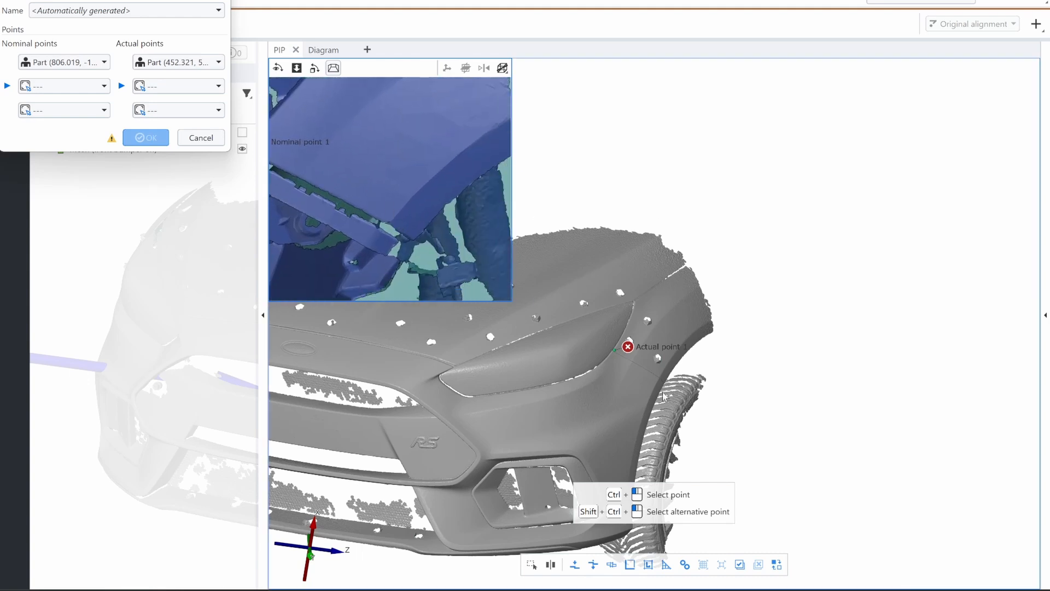
pyautogui.scroll(10, 678, 390)
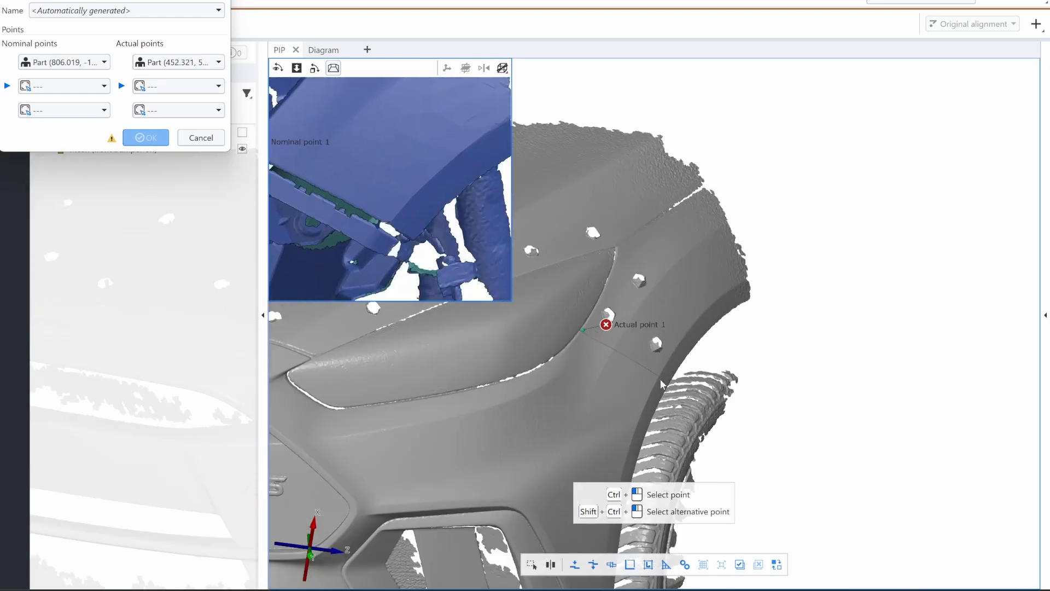
pyautogui.keyDown('ctrl'); pyautogui.click(685, 405); pyautogui.keyUp('ctrl')
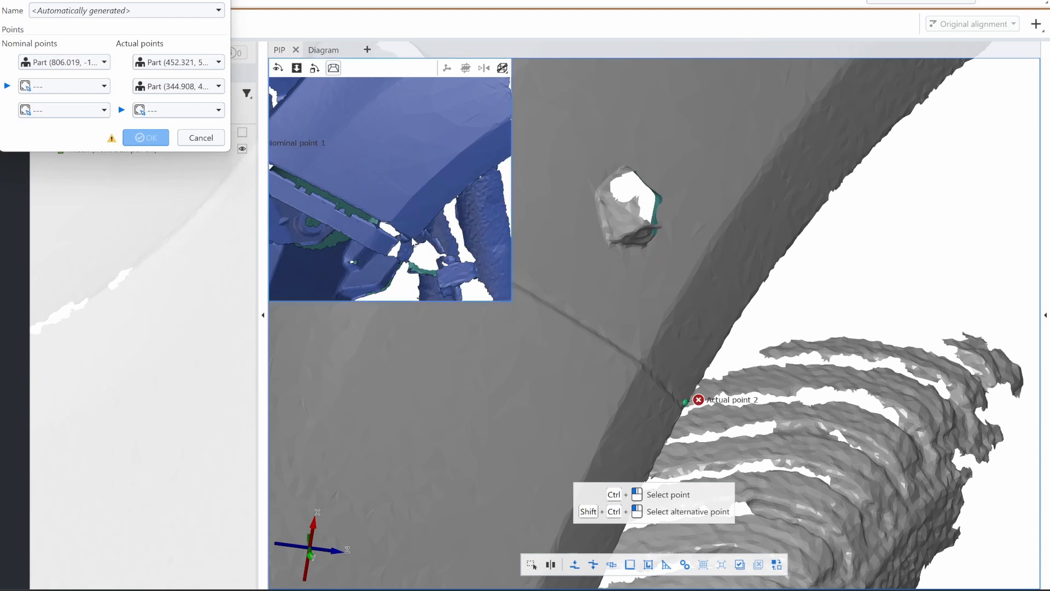
pyautogui.keyDown('ctrl'); pyautogui.click(427, 236); pyautogui.keyUp('ctrl')
# Pick the third nominal and actual point at the matching headlight corner of the fender on the opposite side of the car.
pyautogui.scroll(-6, 429, 235)
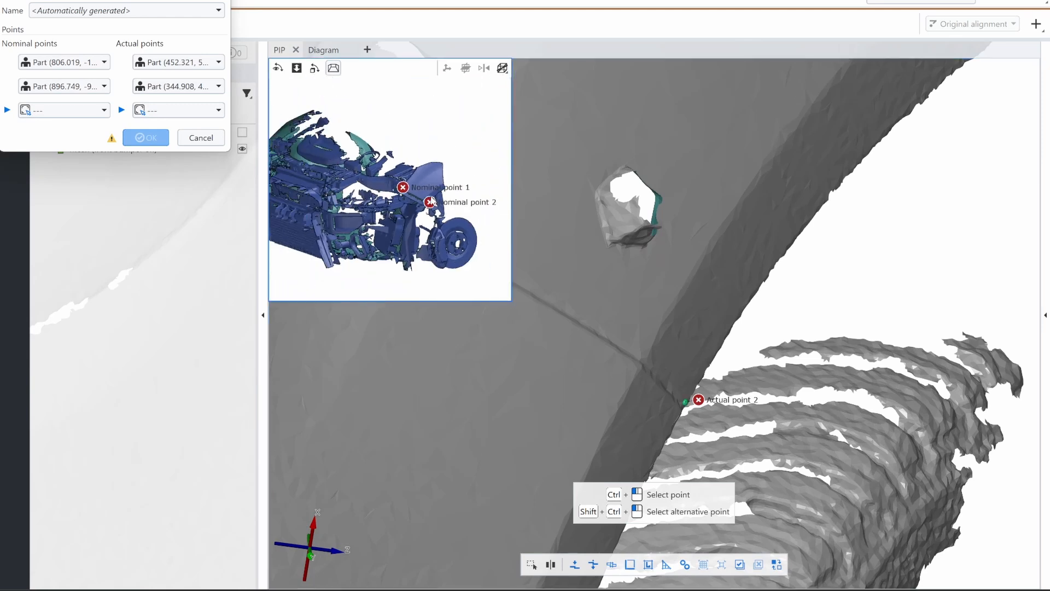
pyautogui.scroll(-10, 557, 340)
pyautogui.moveTo(541, 371); pyautogui.dragTo(620, 350)
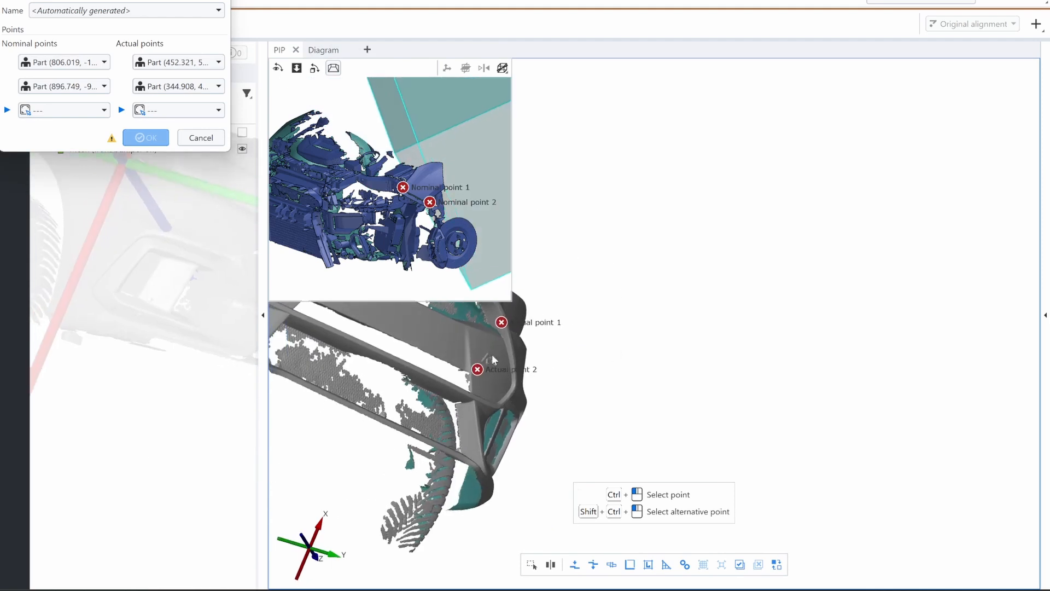
pyautogui.moveTo(557, 385); pyautogui.dragTo(611, 422, button='middle')
pyautogui.moveTo(611, 421); pyautogui.dragTo(539, 358)
pyautogui.moveTo(537, 304); pyautogui.dragTo(583, 310, button='middle')
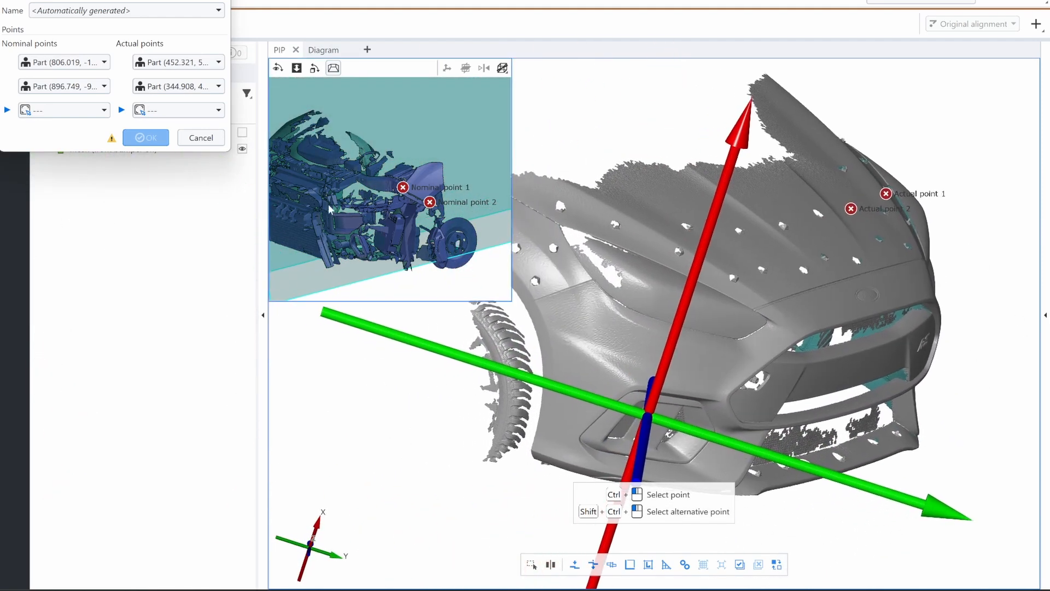
pyautogui.moveTo(329, 206); pyautogui.dragTo(381, 196)
pyautogui.moveTo(382, 195); pyautogui.dragTo(429, 212, button='middle')
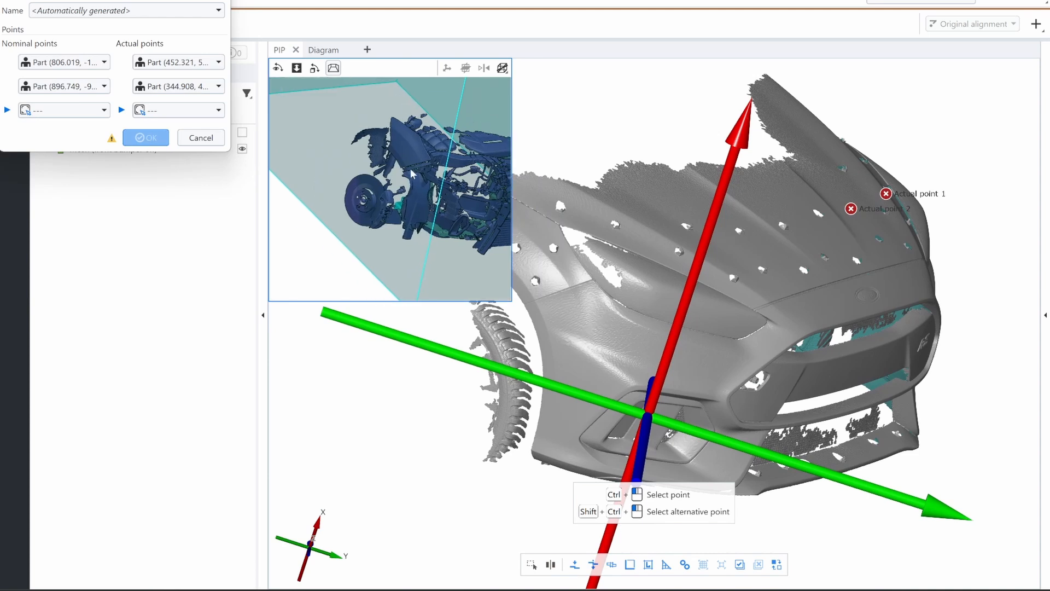
pyautogui.scroll(8, 411, 170)
pyautogui.moveTo(410, 169); pyautogui.dragTo(276, 243, button='middle')
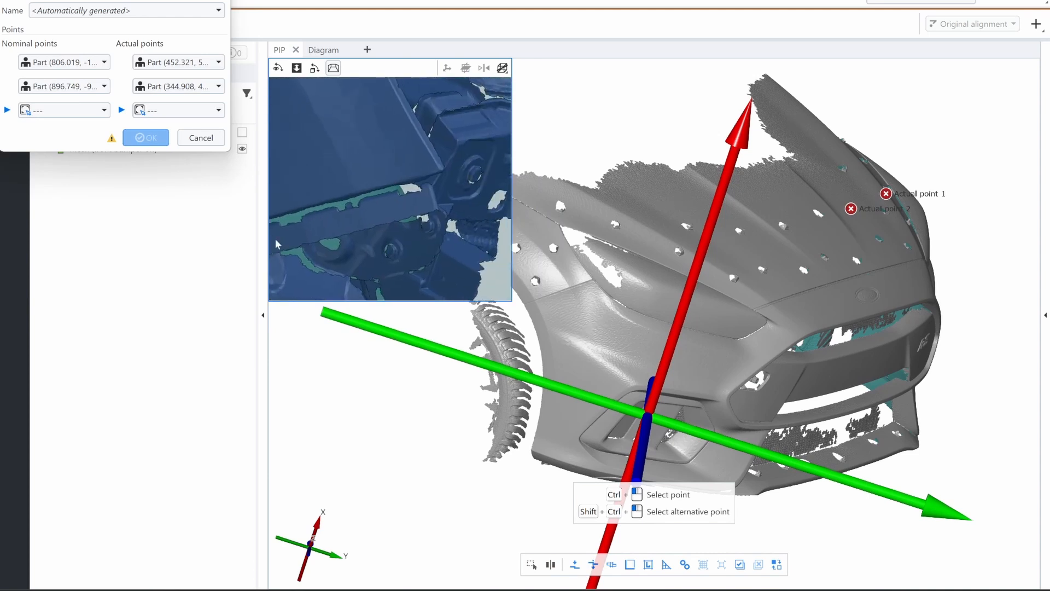
pyautogui.keyDown('ctrl'); pyautogui.click(438, 170); pyautogui.keyUp('ctrl')
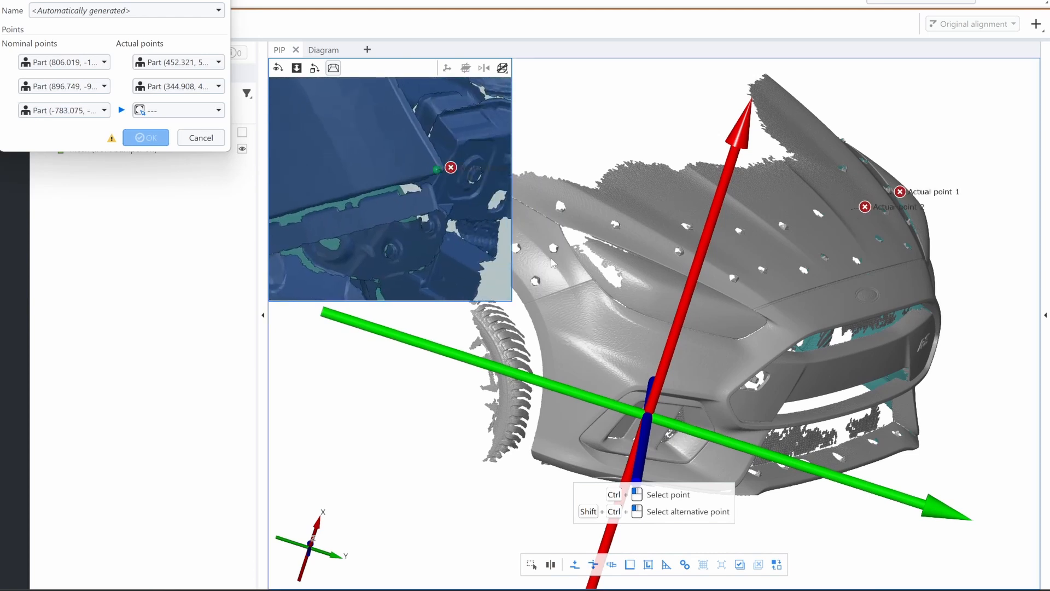
pyautogui.scroll(5, 588, 282)
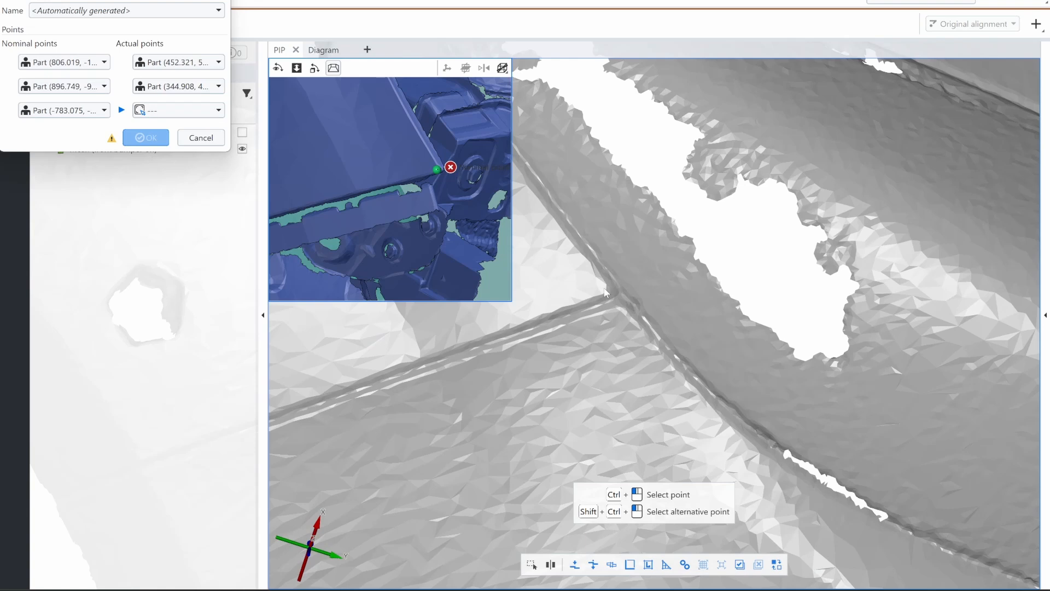
pyautogui.keyDown('ctrl'); pyautogui.click(605, 292); pyautogui.keyUp('ctrl')
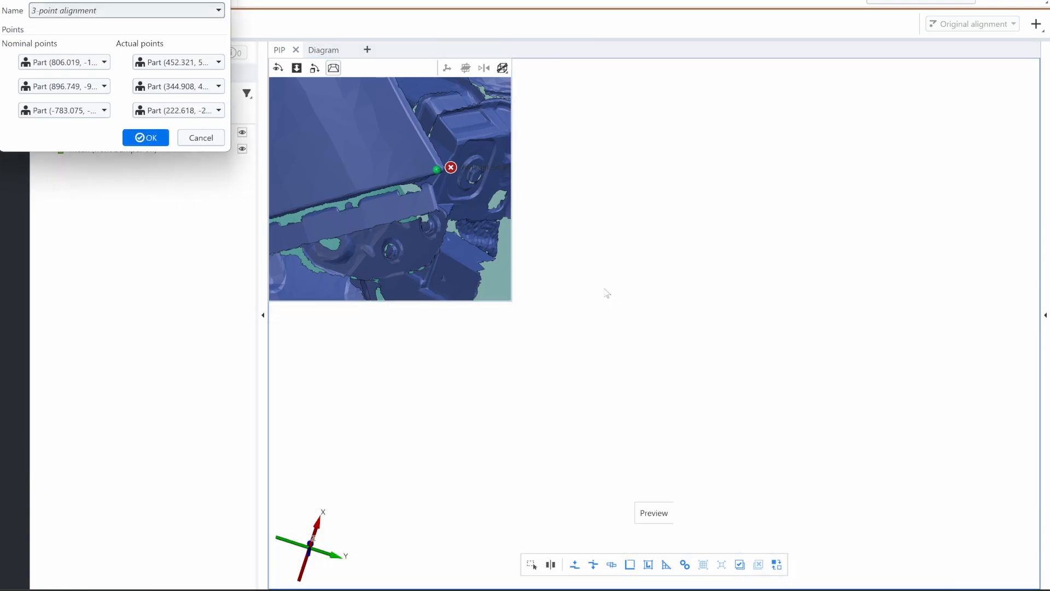
# Check how the bumper mesh overlays the under-bumper CAD in the preview and accept the 3-point alignment.
pyautogui.scroll(5, 607, 274)
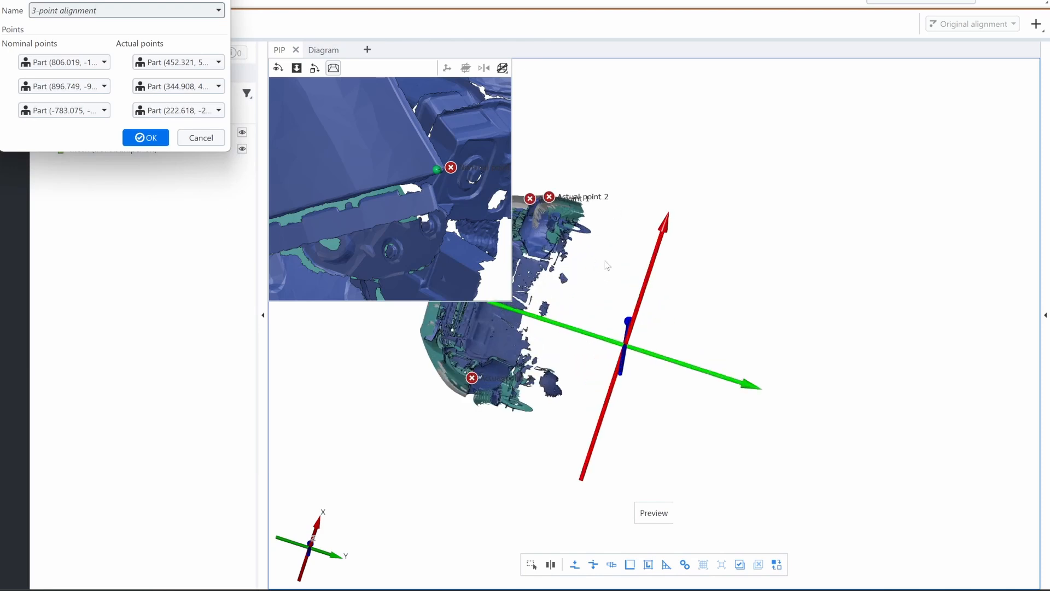
pyautogui.moveTo(617, 237); pyautogui.dragTo(791, 279, button='middle')
pyautogui.moveTo(754, 237); pyautogui.dragTo(777, 177)
pyautogui.scroll(-3, 776, 178)
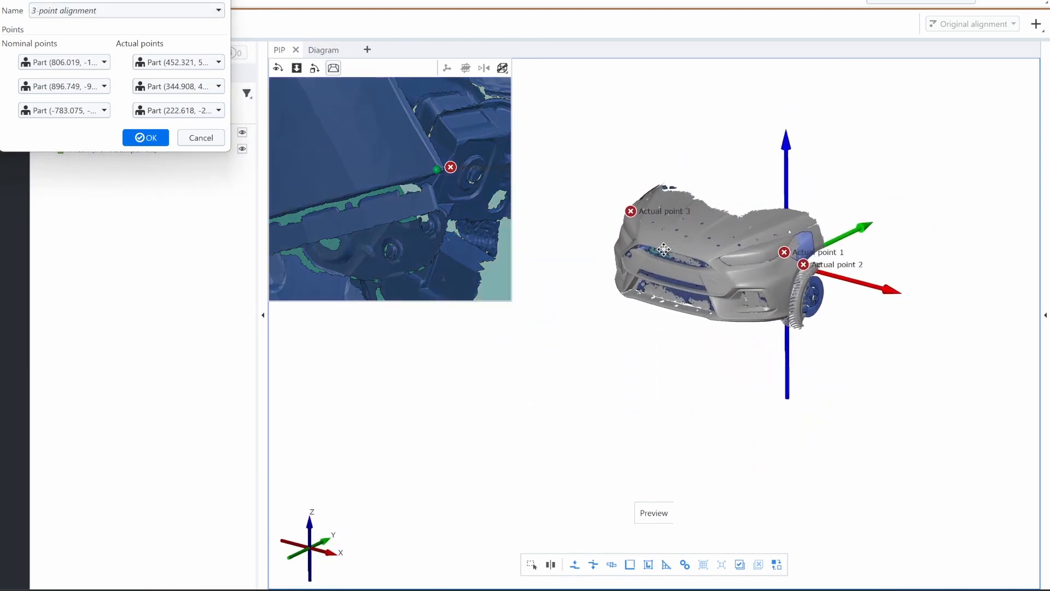
pyautogui.scroll(10, 675, 241)
pyautogui.scroll(-5, 718, 235)
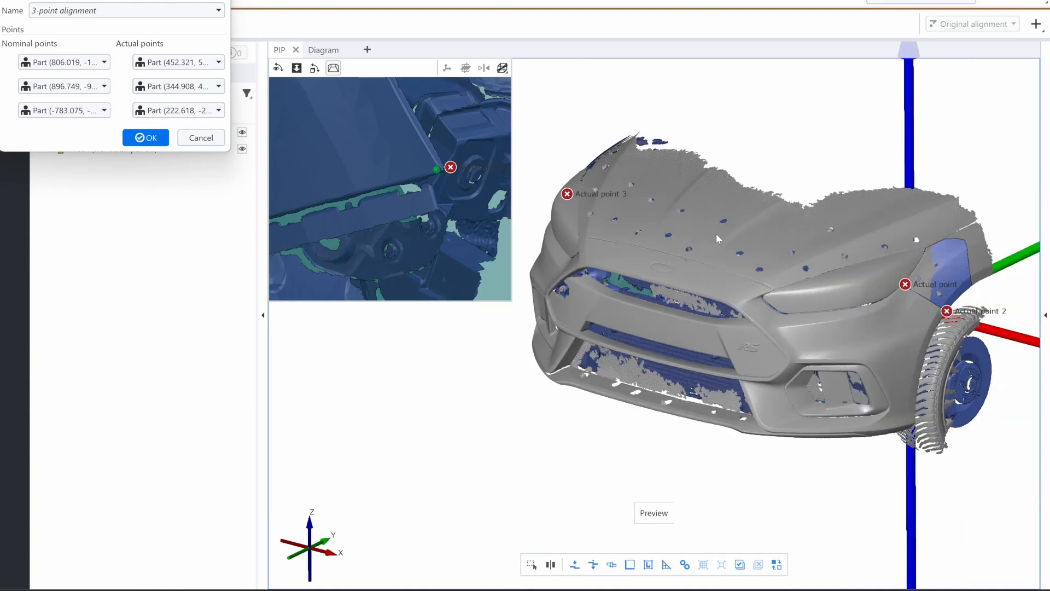
pyautogui.moveTo(696, 237)
pyautogui.mouseDown(button='middle')
pyautogui.moveTo(682, 237)
pyautogui.moveTo(705, 238)
pyautogui.mouseUp(button='middle')
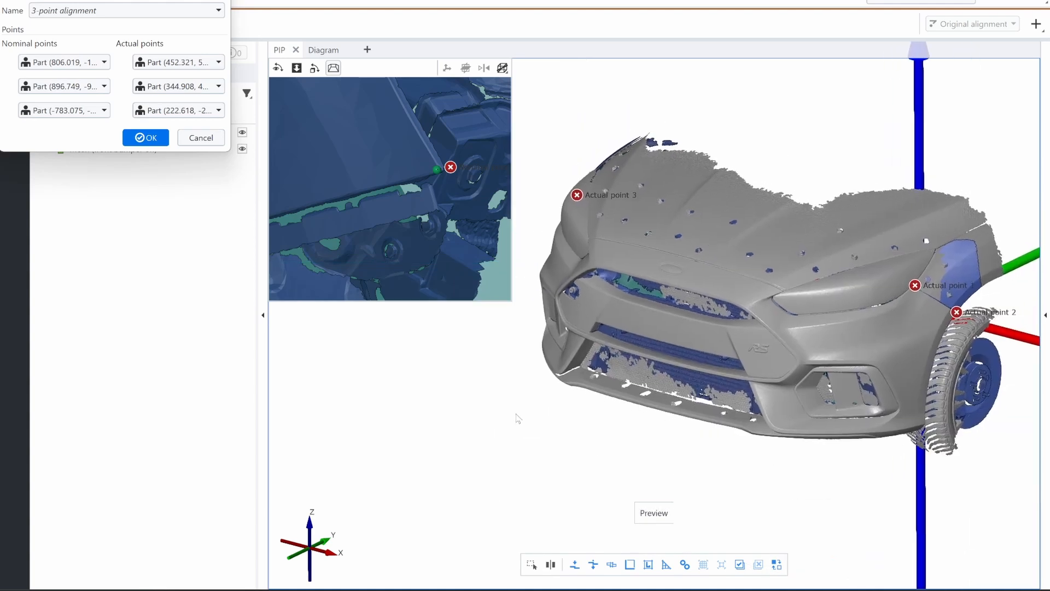
pyautogui.moveTo(516, 418)
pyautogui.mouseDown()
pyautogui.moveTo(619, 426)
pyautogui.moveTo(522, 424)
pyautogui.mouseUp()
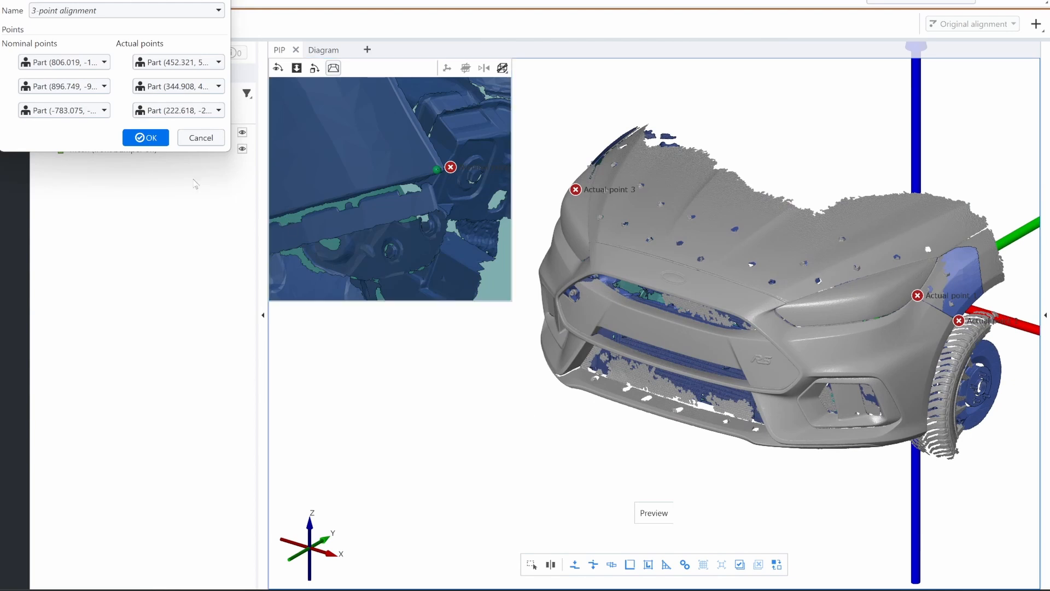
pyautogui.click(146, 138)
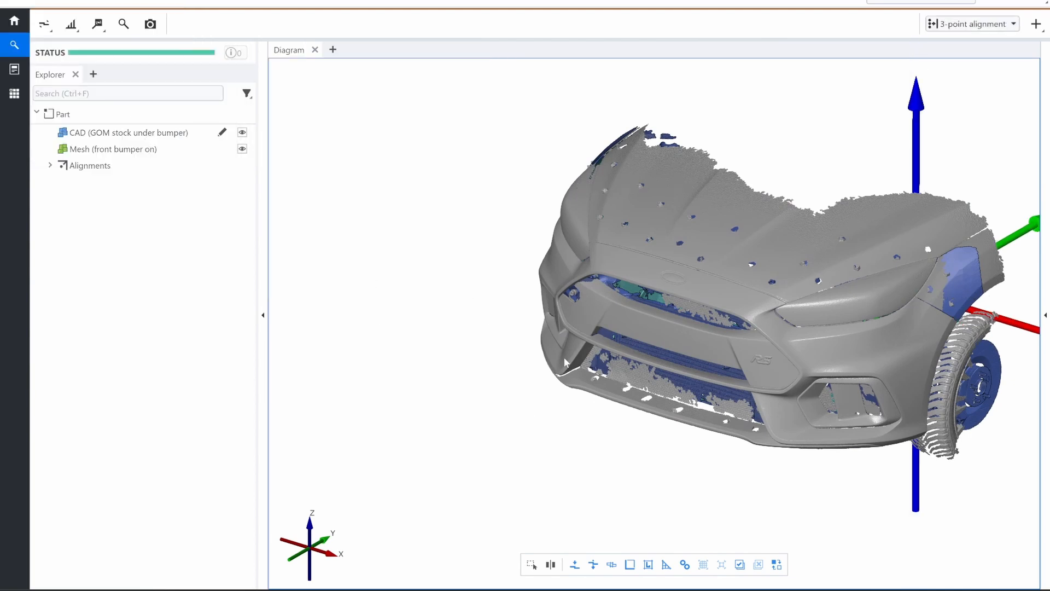
# Add a local best-fit alignment by nominal elements, using Part as nominal element and a maximum distance of 5.710 mm, after inspecting the fender overlap.
pyautogui.moveTo(564, 358); pyautogui.dragTo(414, 320, button='middle')
pyautogui.moveTo(459, 379); pyautogui.dragTo(541, 390)
pyautogui.moveTo(511, 390); pyautogui.dragTo(463, 382)
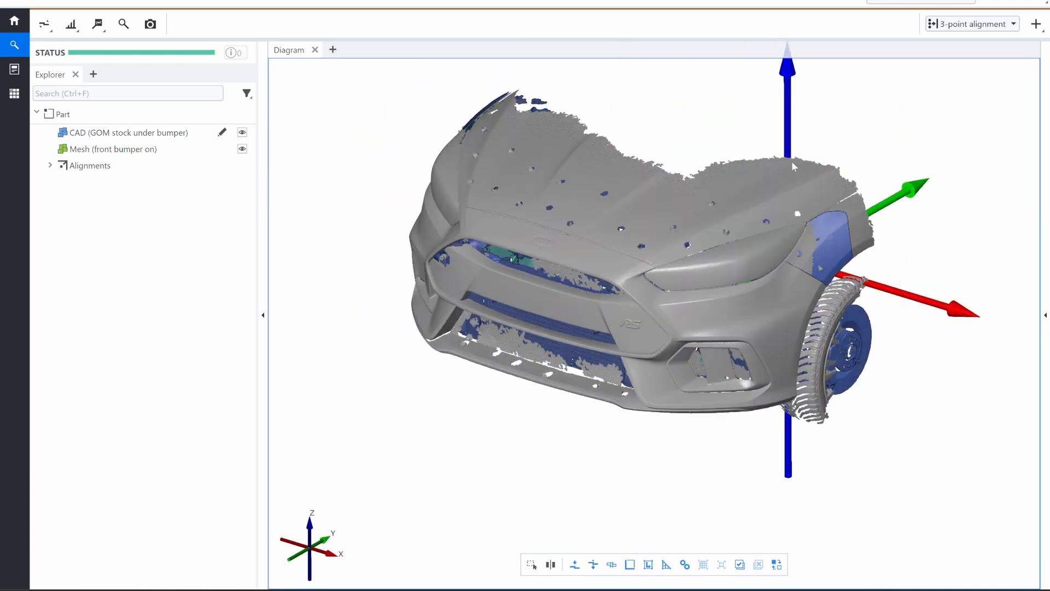
pyautogui.click(1033, 28)
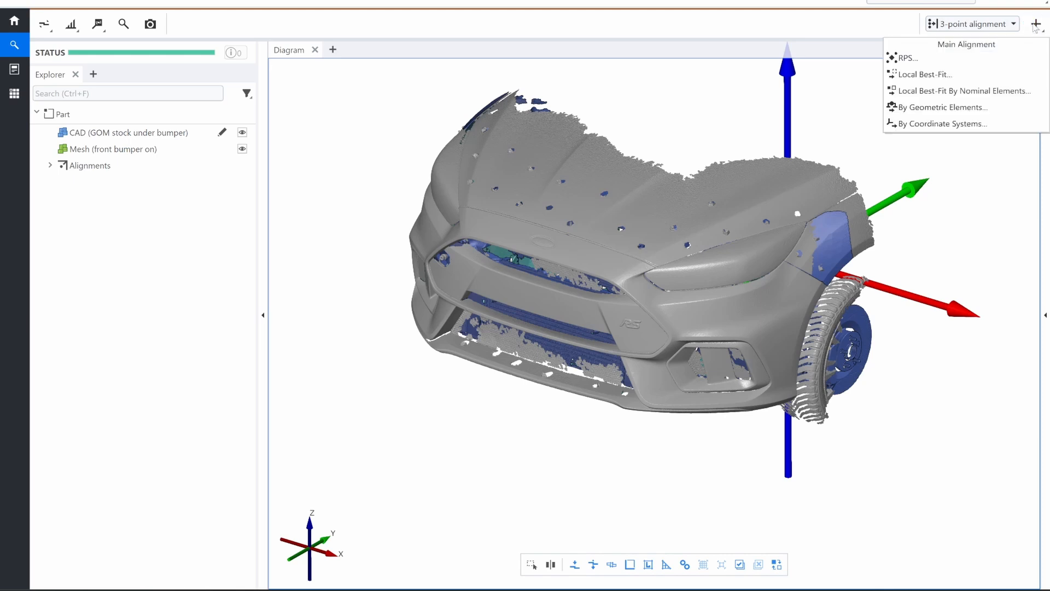
pyautogui.click(945, 92)
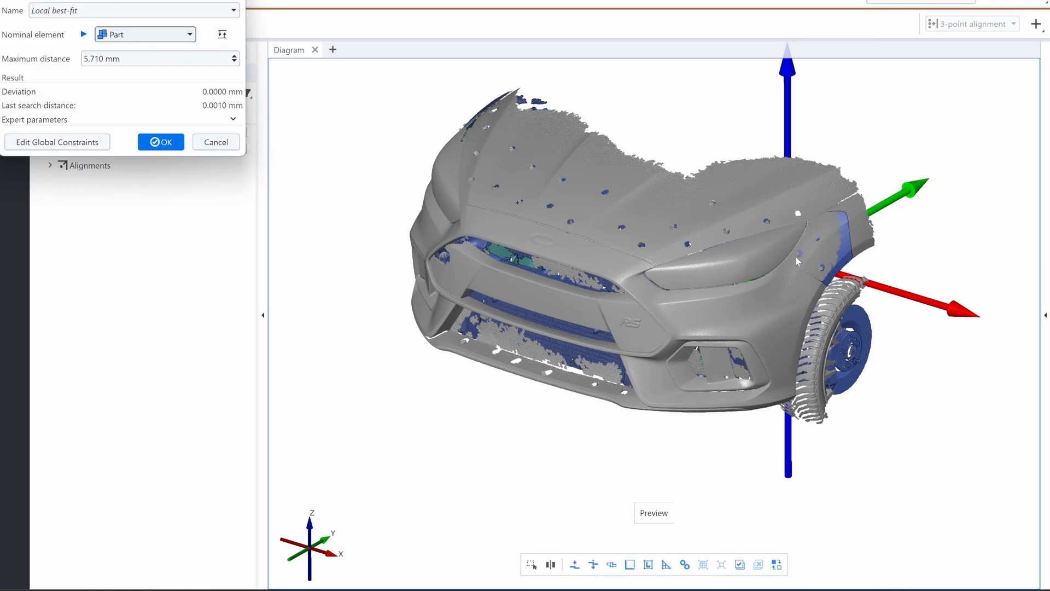
pyautogui.moveTo(547, 417); pyautogui.dragTo(642, 435)
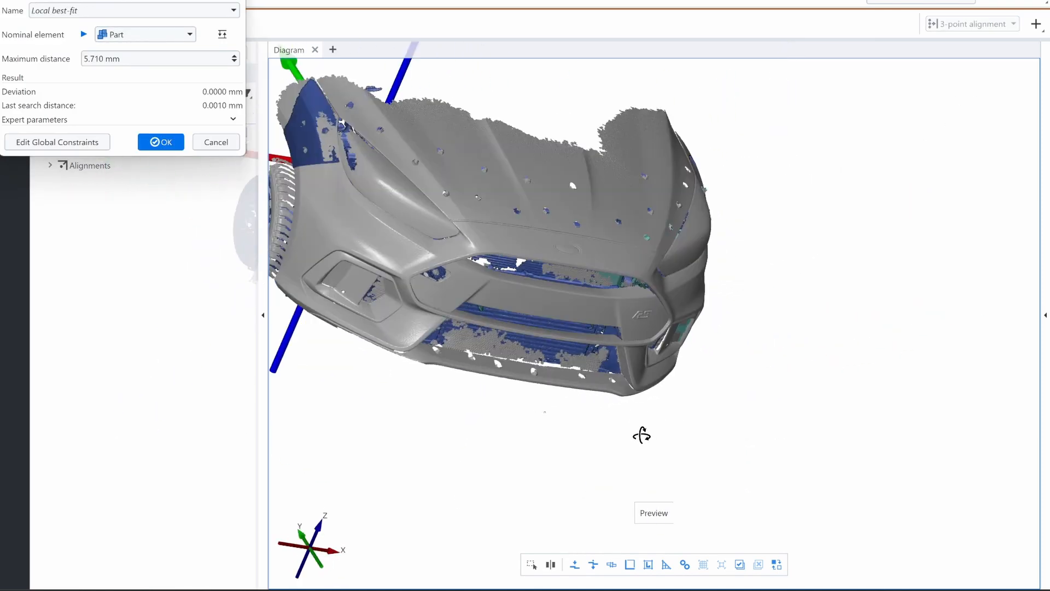
pyautogui.scroll(10, 334, 145)
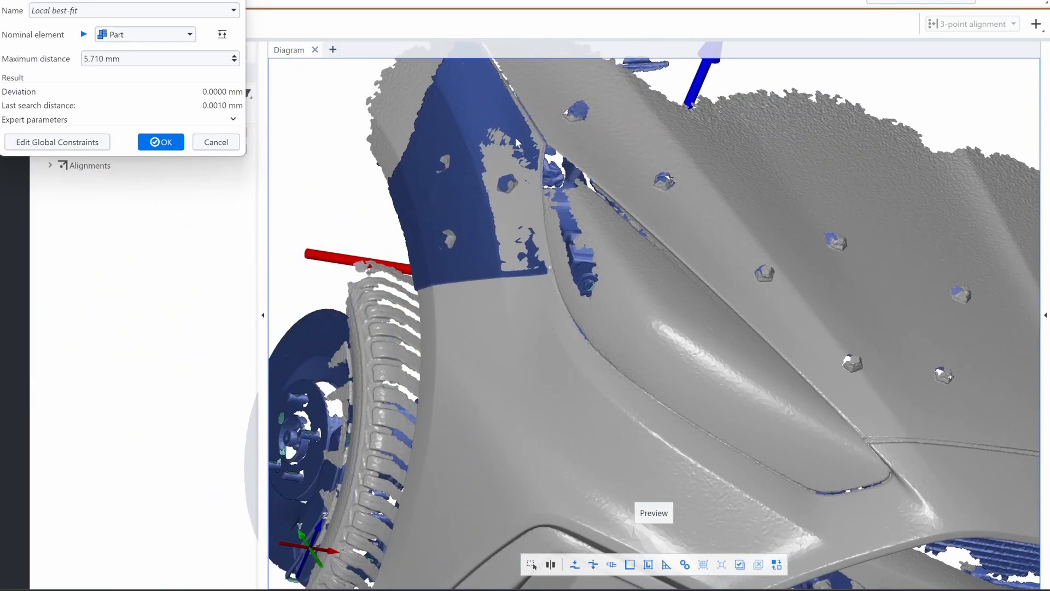
pyautogui.scroll(-3, 491, 131)
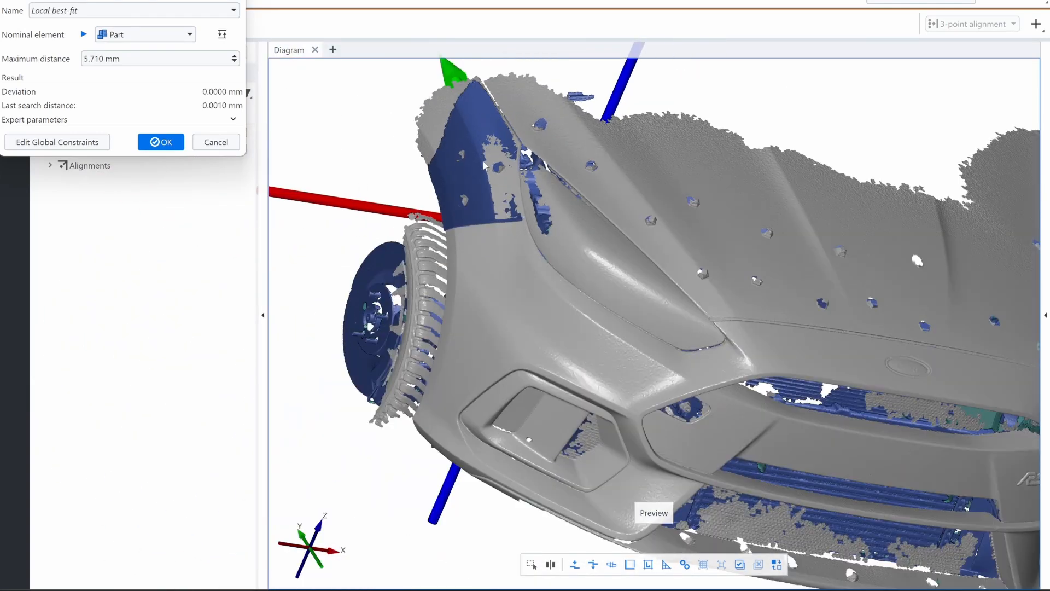
pyautogui.scroll(-2, 704, 279)
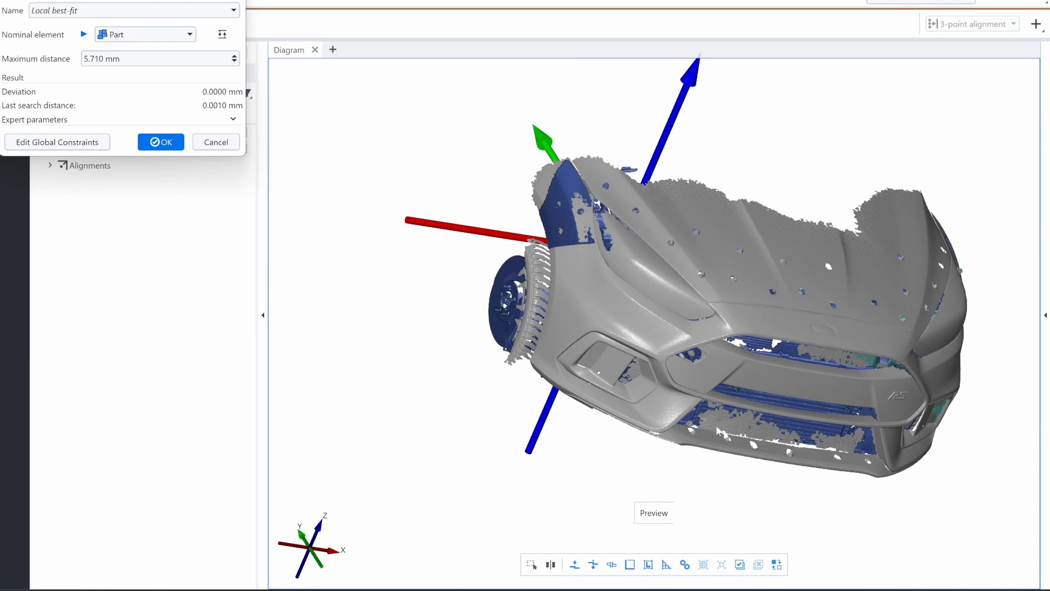
pyautogui.moveTo(721, 432); pyautogui.dragTo(465, 315)
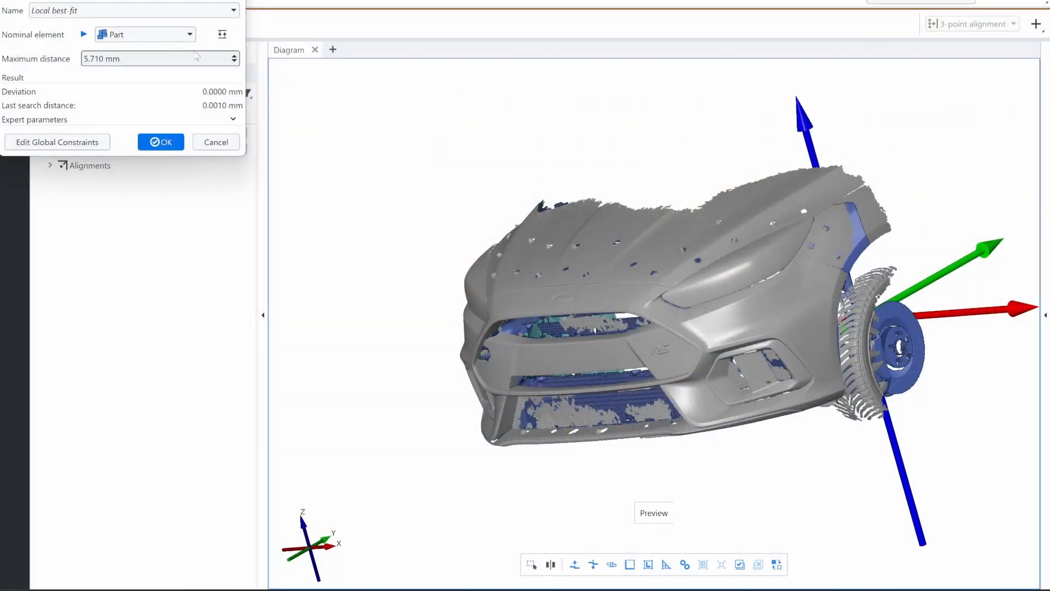
pyautogui.click(156, 144)
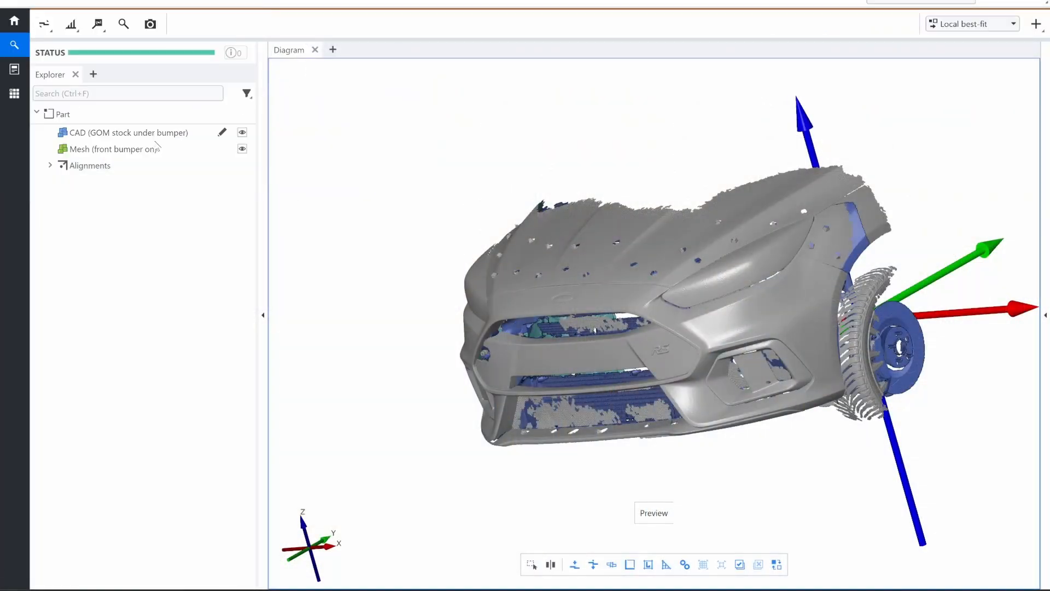
pyautogui.moveTo(513, 412); pyautogui.dragTo(481, 438, button='right')
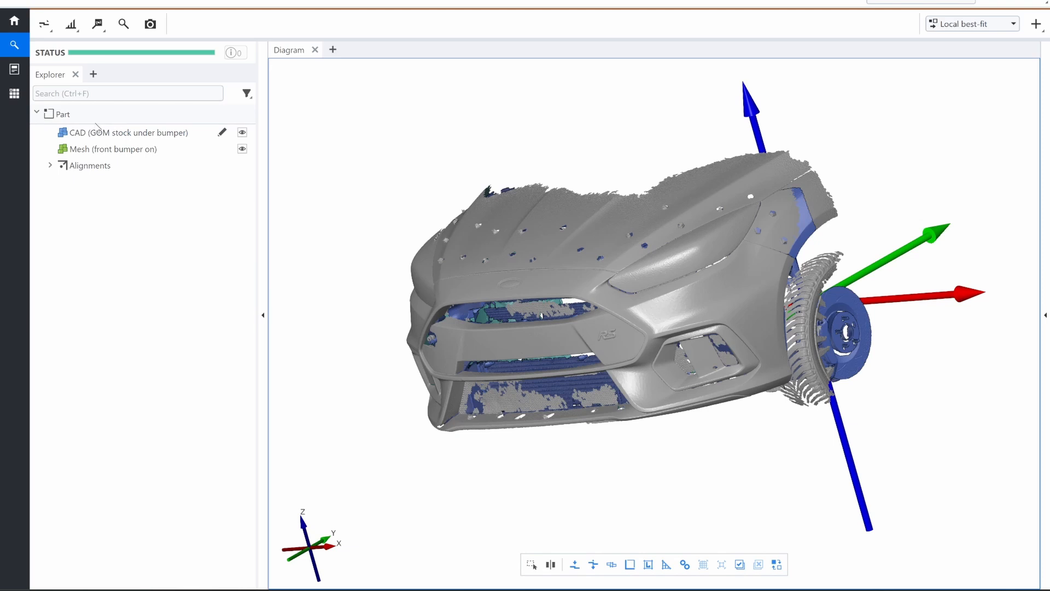
# Export the front bumper on mesh as an ASCII STL in default millimetre units, adding GOM to the file name.
pyautogui.click(110, 149)
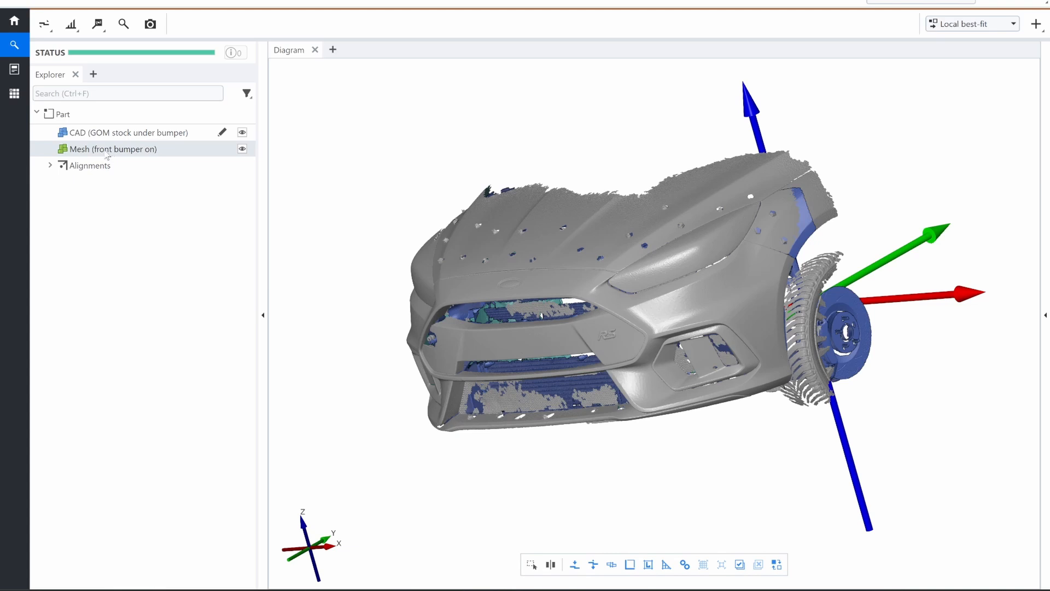
pyautogui.click(15, 1)
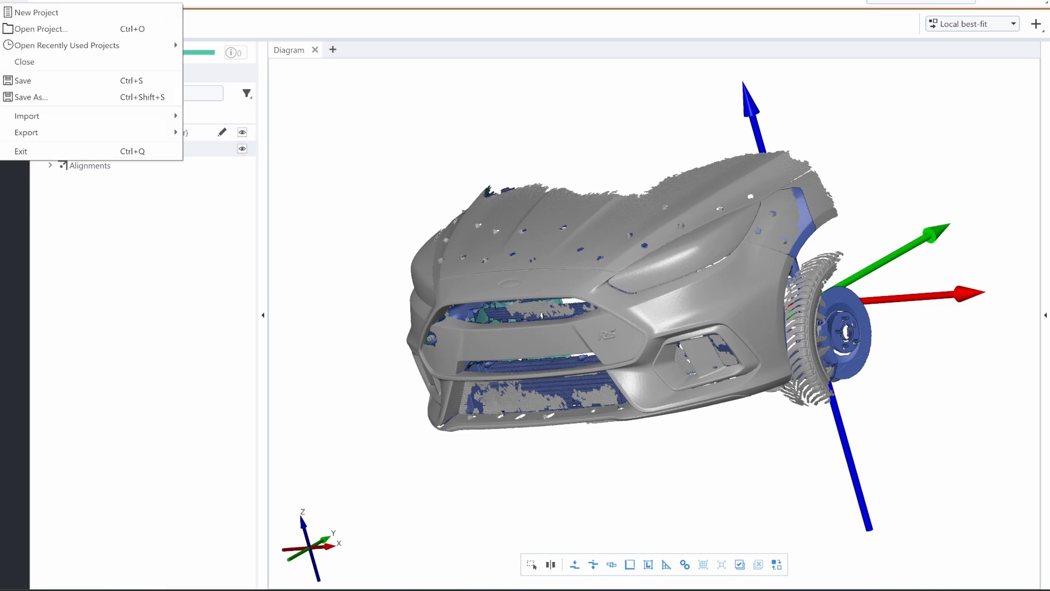
pyautogui.moveTo(39, 125)
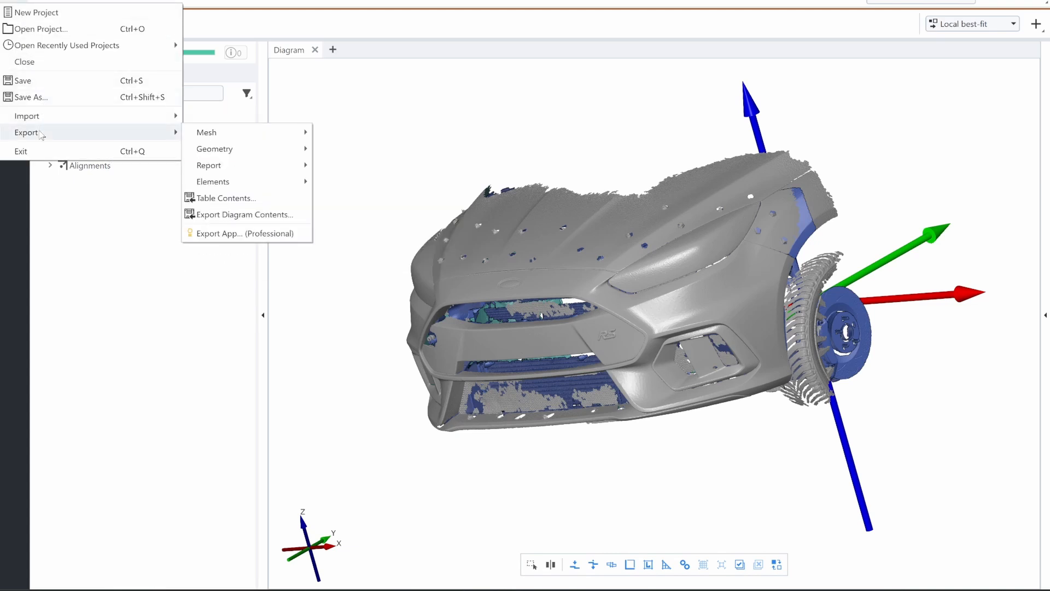
pyautogui.moveTo(197, 132)
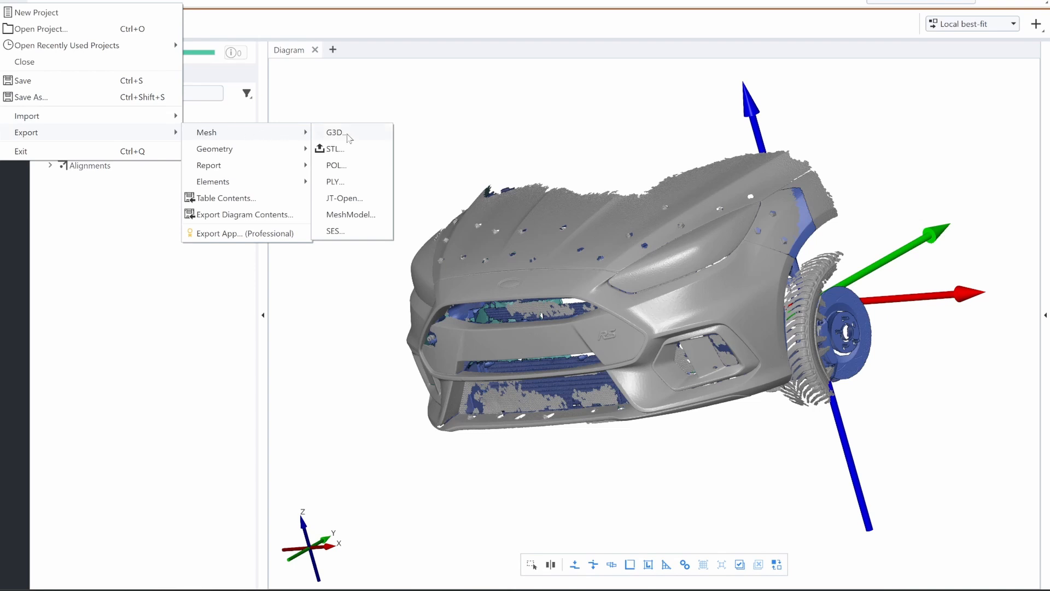
pyautogui.click(361, 153)
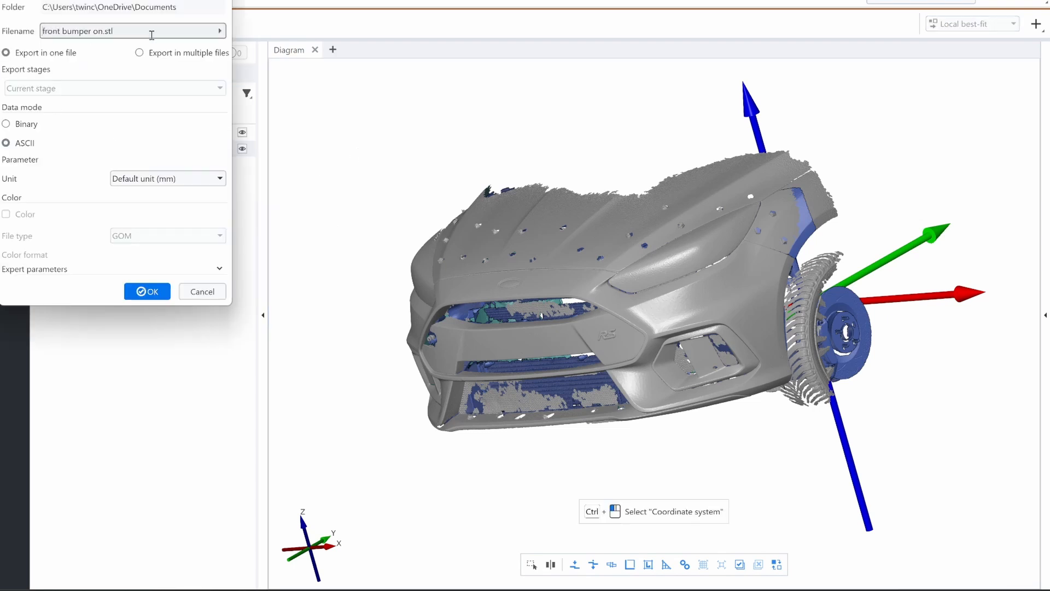
pyautogui.write('GOM')
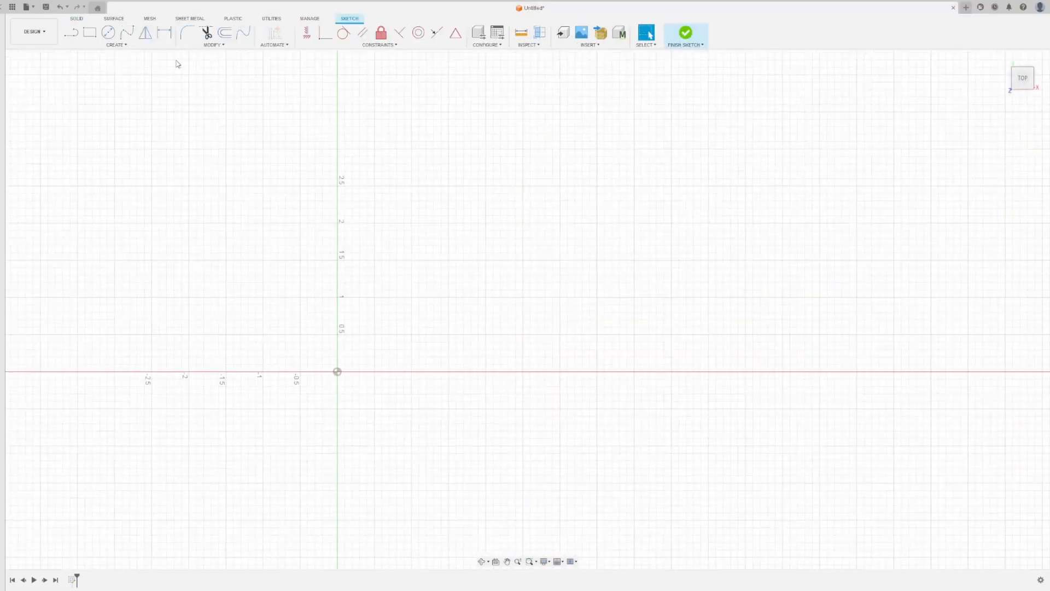
# Switch to Fusion and sketch a 3.94 in circle at the origin with a vertical tangent line and a vertical chord on the opposite side.
pyautogui.click(337, 372)
pyautogui.click(417, 251)
pyautogui.press('l')
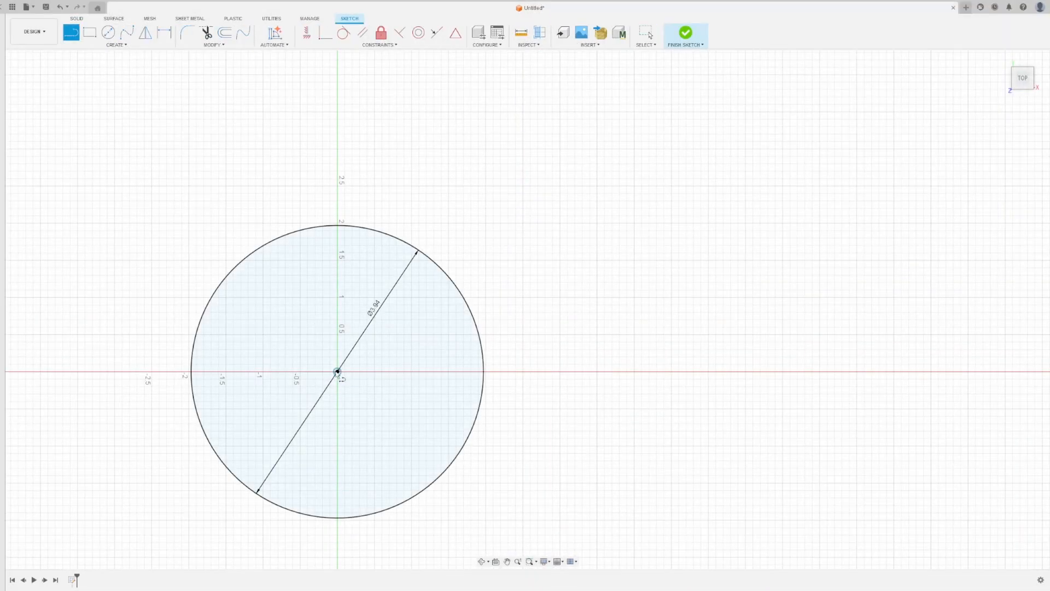
pyautogui.click(191, 372)
pyautogui.click(432, 260)
pyautogui.click(431, 483)
pyautogui.press('Escape')
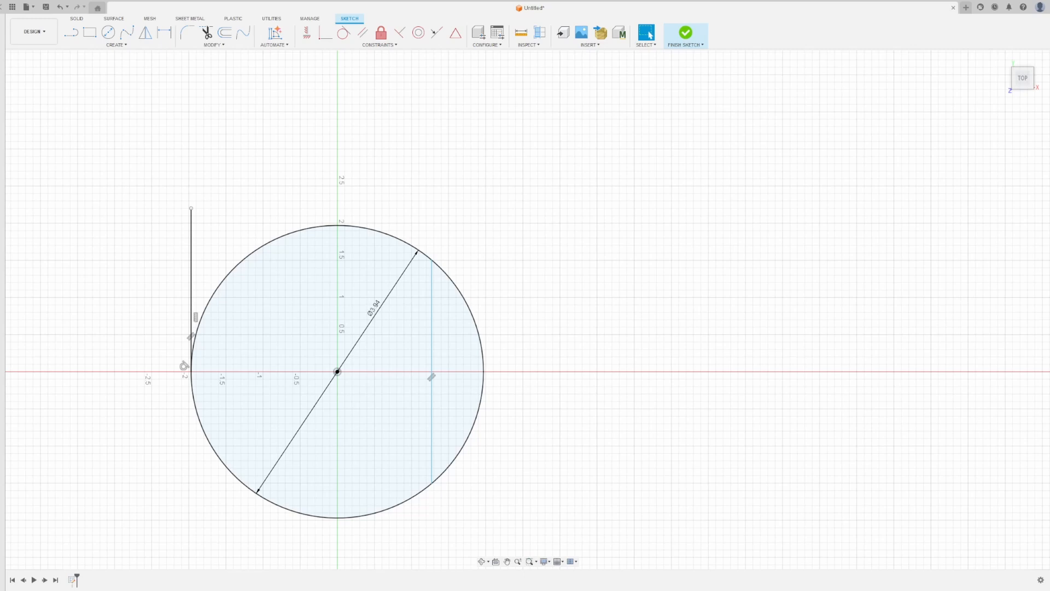
# Set the distance between the tangent line and the chord to 2.56 in.
pyautogui.press('d')
pyautogui.click(191, 269)
pyautogui.click(432, 306)
pyautogui.click(328, 142)
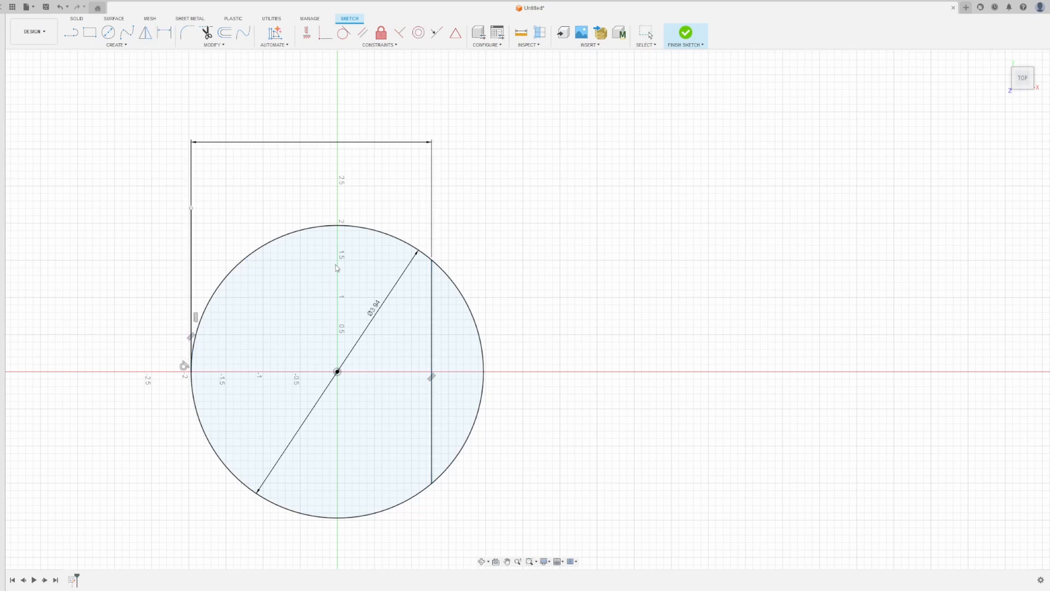
pyautogui.write('2.56')
pyautogui.press('Return')
# Sketch a recess inside the chord from two angled lines joined by a vertical line.
pyautogui.press('l')
pyautogui.click(382, 278)
pyautogui.click(359, 298)
pyautogui.click(360, 445)
pyautogui.click(381, 463)
pyautogui.press('Escape')
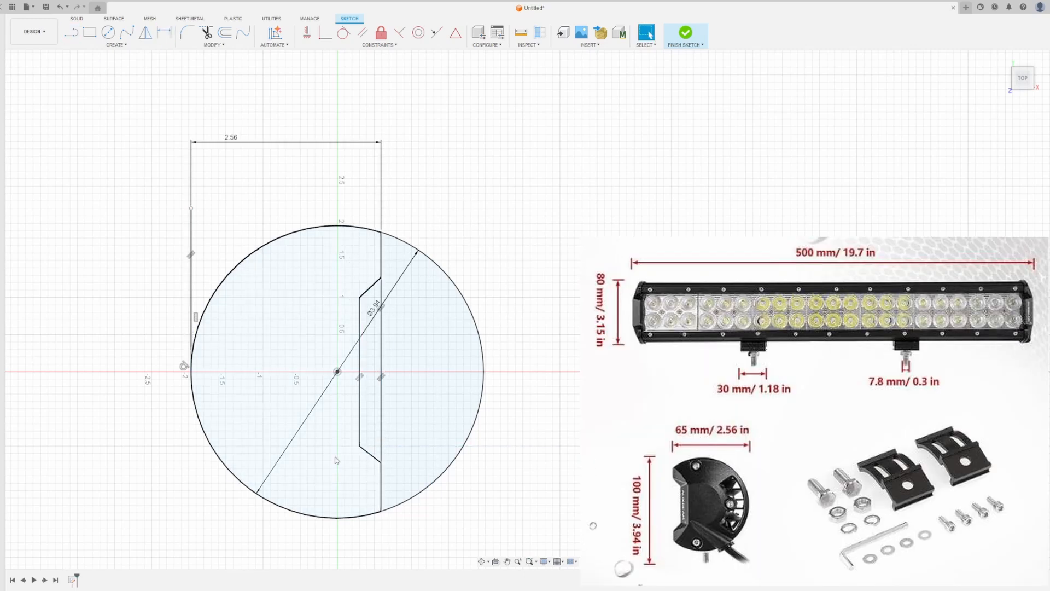
# Set the angles between the recess's vertical line and both slanted lines to 135 degrees.
pyautogui.press('d')
pyautogui.click(359, 340)
pyautogui.click(370, 289)
pyautogui.click(346, 275)
pyautogui.write('135')
pyautogui.press('Return')
pyautogui.click(359, 421)
pyautogui.click(367, 451)
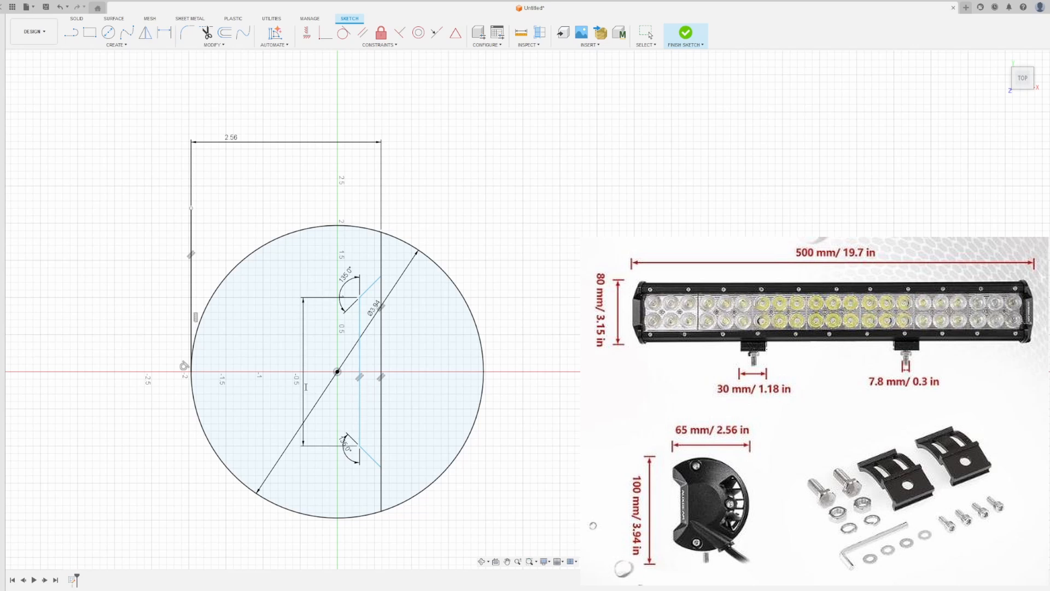
# Set the recess's vertical line to 2.25 in long and its lower end 1.125 in from the circle's centre.
pyautogui.write('2.25')
pyautogui.press('Return')
pyautogui.click(337, 371)
pyautogui.click(359, 464)
pyautogui.click(267, 398)
pyautogui.press('Return')
# Set the recess depth between its vertical line and the chord to 0.375 in.
pyautogui.click(369, 350)
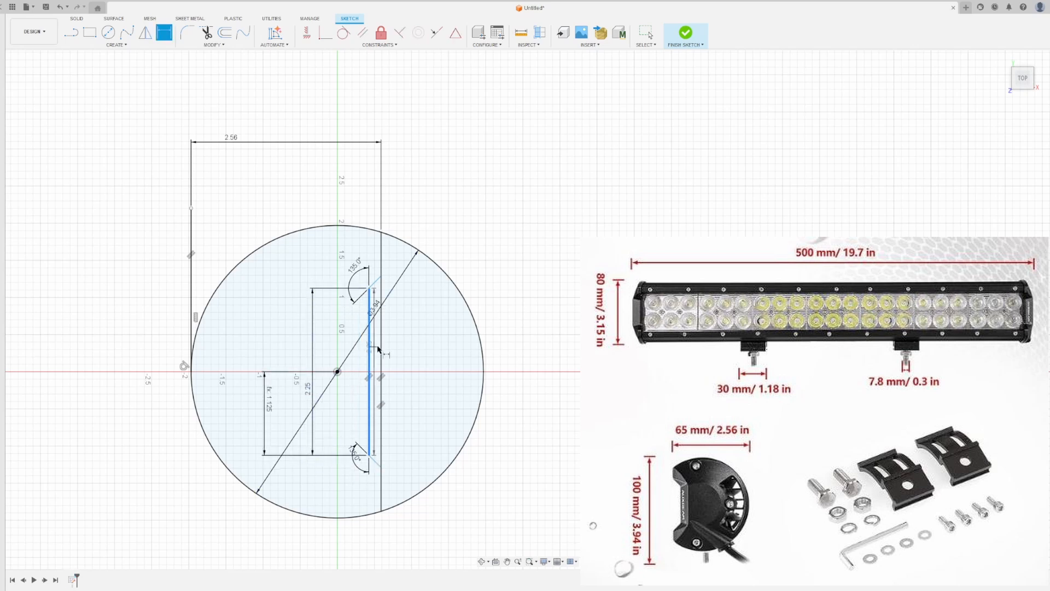
pyautogui.click(436, 350)
pyautogui.write('0.375')
pyautogui.press('Return')
pyautogui.press('Escape')
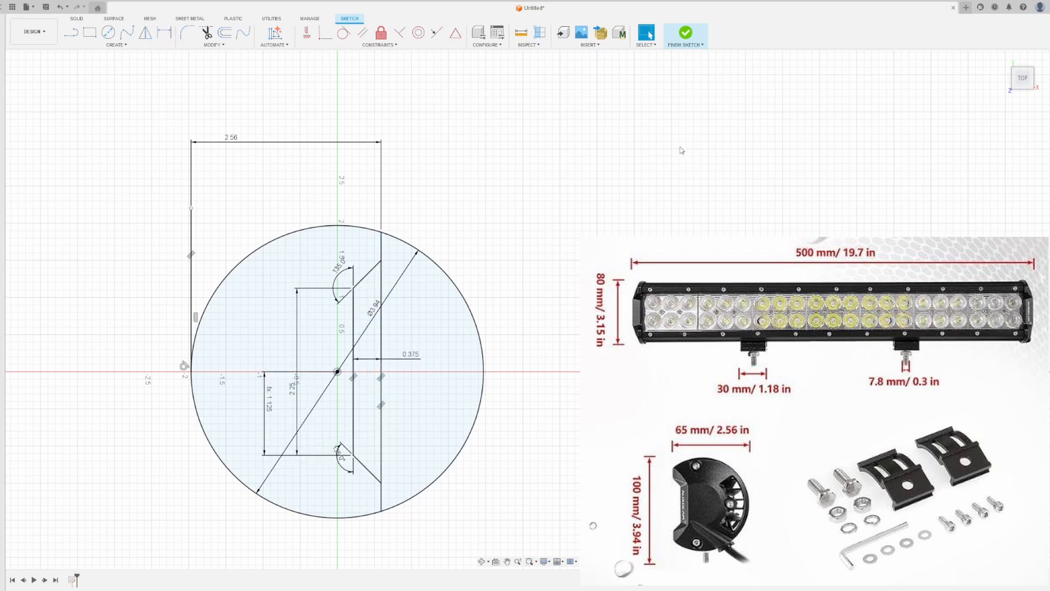
# Extrude the light bar profile 19.7 in.
pyautogui.press('e')
pyautogui.click(490, 252)
pyautogui.write('19.7')
pyautogui.press('Return')
pyautogui.press('F6')
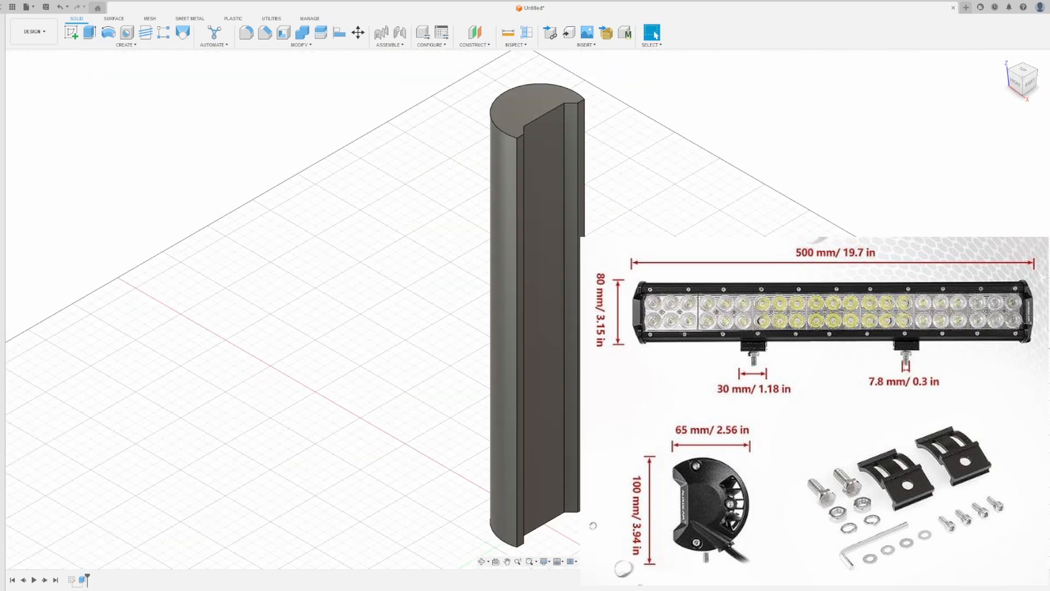
# Construct an offset plane beside the light bar's curved side and sketch two mount rectangles on it along the bar.
pyautogui.keyDown('shift'); pyautogui.moveTo(193, 384); pyautogui.dragTo(487, 41, button='middle'); pyautogui.keyUp('shift')
pyautogui.click(475, 33)
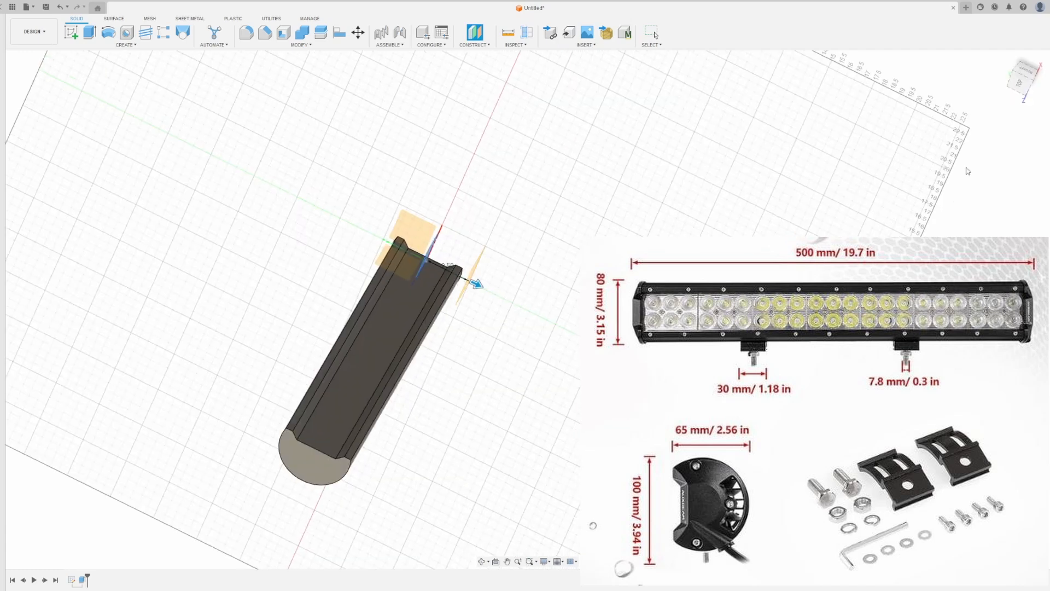
pyautogui.press('r')
pyautogui.click(453, 164)
pyautogui.click(474, 204)
pyautogui.click(453, 344)
pyautogui.click(474, 392)
# Set the first mount rectangle's width to 1.18 in and link its height to that same dimension.
pyautogui.press('d')
pyautogui.click(464, 164)
pyautogui.click(464, 143)
pyautogui.write('1.18')
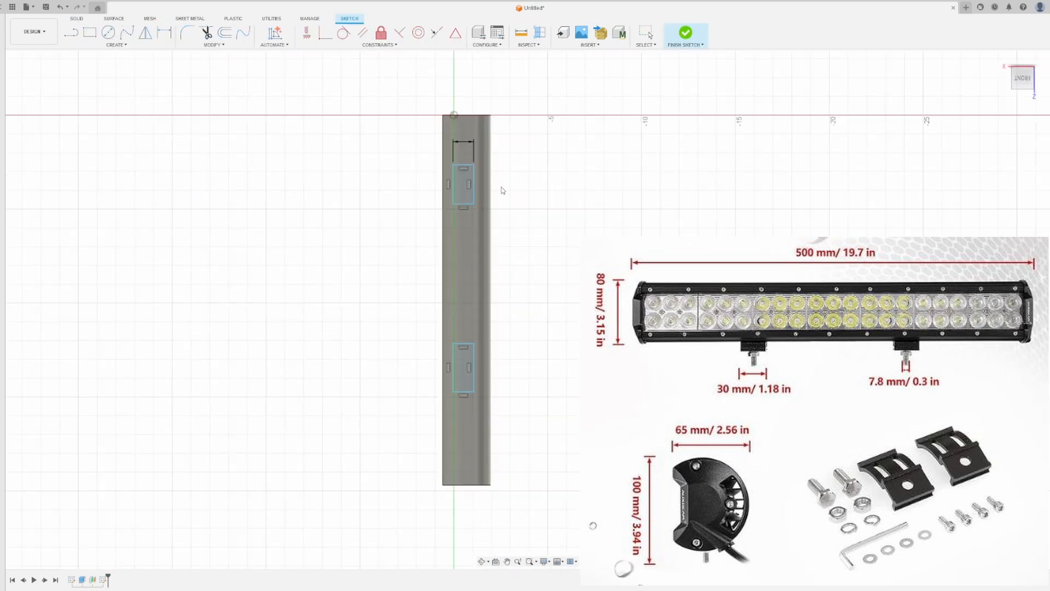
pyautogui.press('Return')
pyautogui.click(453, 184)
pyautogui.click(415, 184)
pyautogui.click(464, 138)
pyautogui.press('Return')
# Set the second mount rectangle's width and height to 1.18 in by linking them to existing dimensions.
pyautogui.click(464, 343)
pyautogui.press('Escape')
pyautogui.press('d')
pyautogui.click(453, 378)
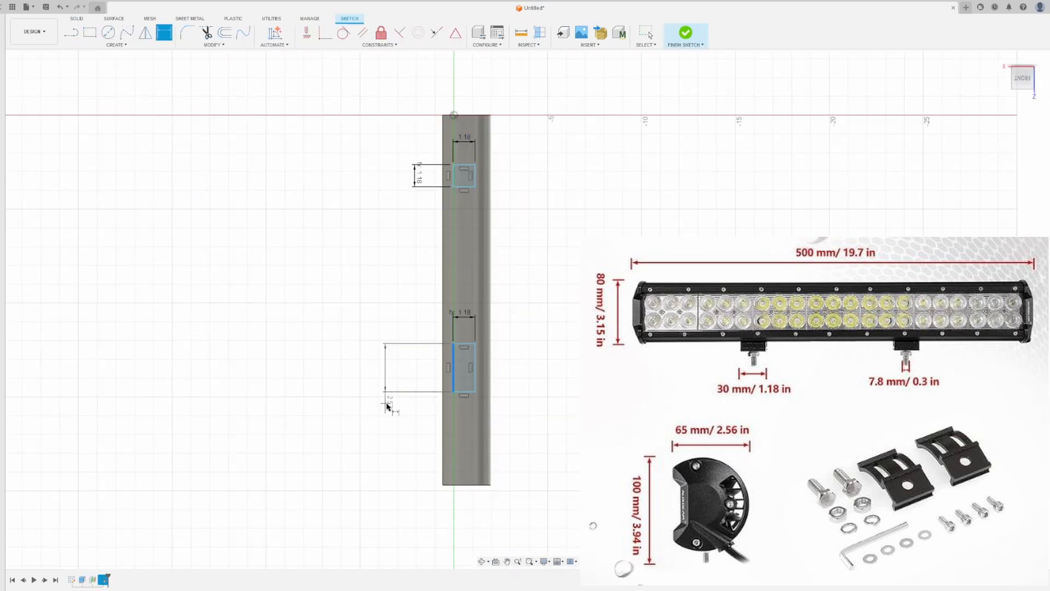
pyautogui.click(412, 359)
pyautogui.click(464, 312)
pyautogui.press('Return')
# Set the gap between the two mount squares to 6 in.
pyautogui.click(469, 186)
pyautogui.click(469, 343)
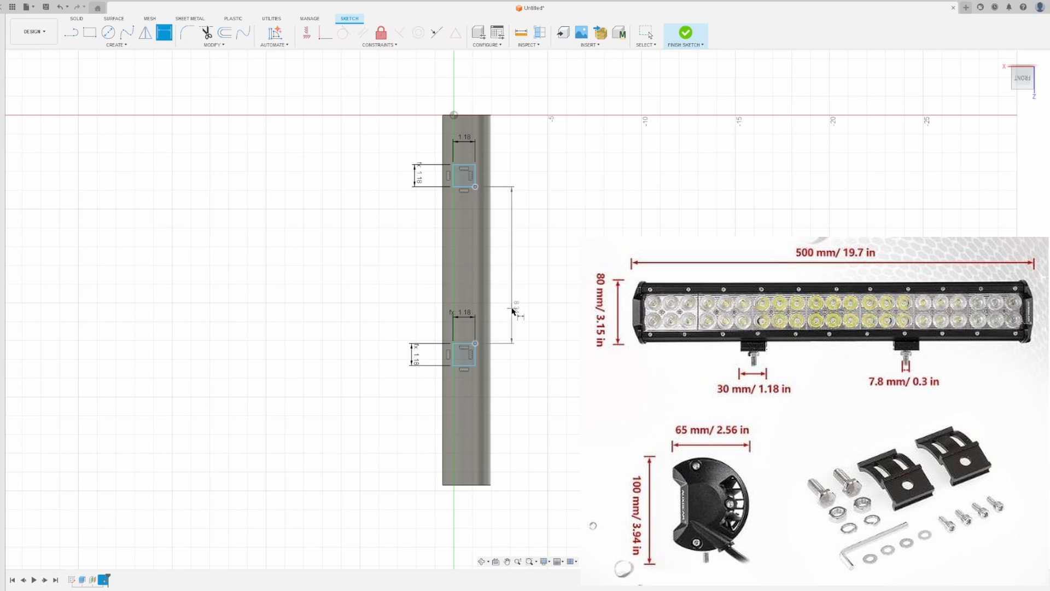
pyautogui.click(515, 311)
pyautogui.write('6')
pyautogui.press('Return')
# Set the first square's inner edge 6.85 in from the origin and the gap between the squares to 8.00 in.
pyautogui.click(454, 116)
pyautogui.click(465, 186)
pyautogui.click(548, 152)
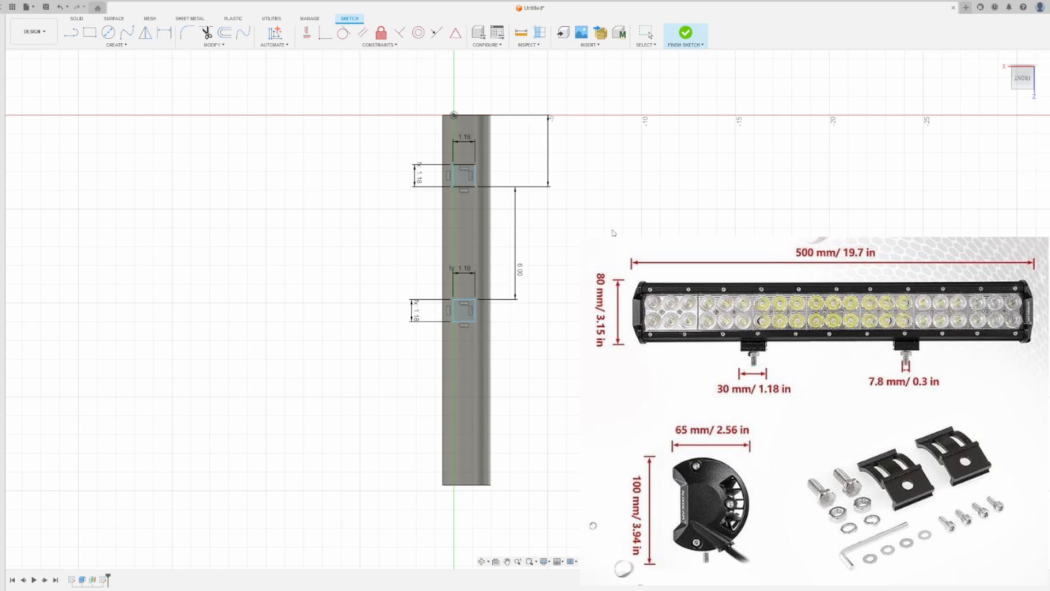
pyautogui.write('6.85')
pyautogui.press('Return')
pyautogui.press('Escape')
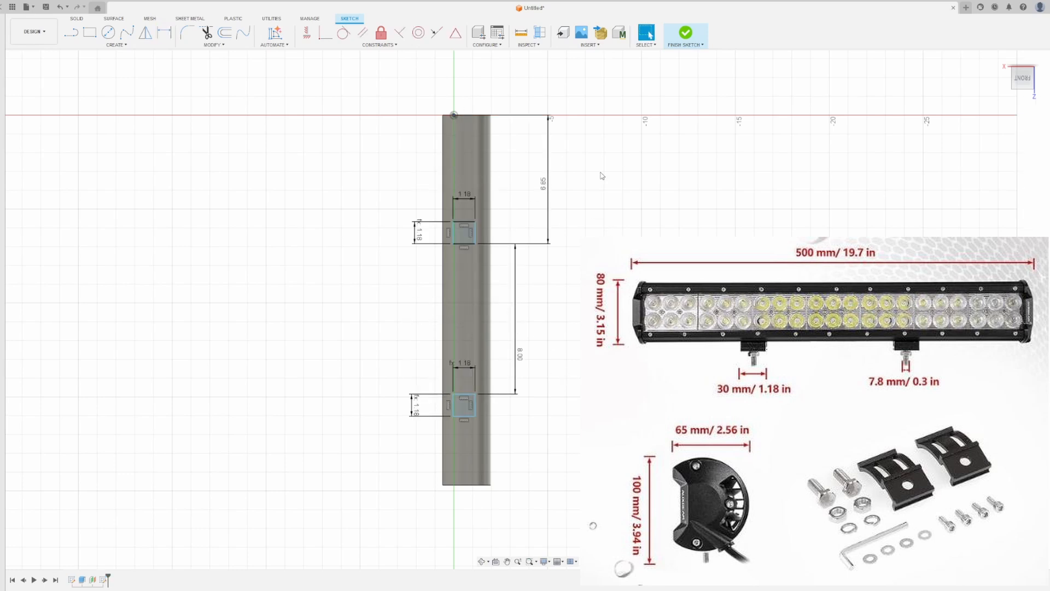
# Set the first square's offset from the origin to 5.85 in and sketch a bolt circle at the centre of each mount square.
pyautogui.keyDown('shift'); pyautogui.moveTo(610, 225); pyautogui.dragTo(558, 359, button='middle'); pyautogui.keyUp('shift')
pyautogui.click(685, 33)
pyautogui.keyDown('shift'); pyautogui.moveTo(230, 273); pyautogui.dragTo(179, 328, button='middle'); pyautogui.keyUp('shift')
pyautogui.doubleClick(103, 579)
pyautogui.scroll(4, 465, 233)
pyautogui.press('c')
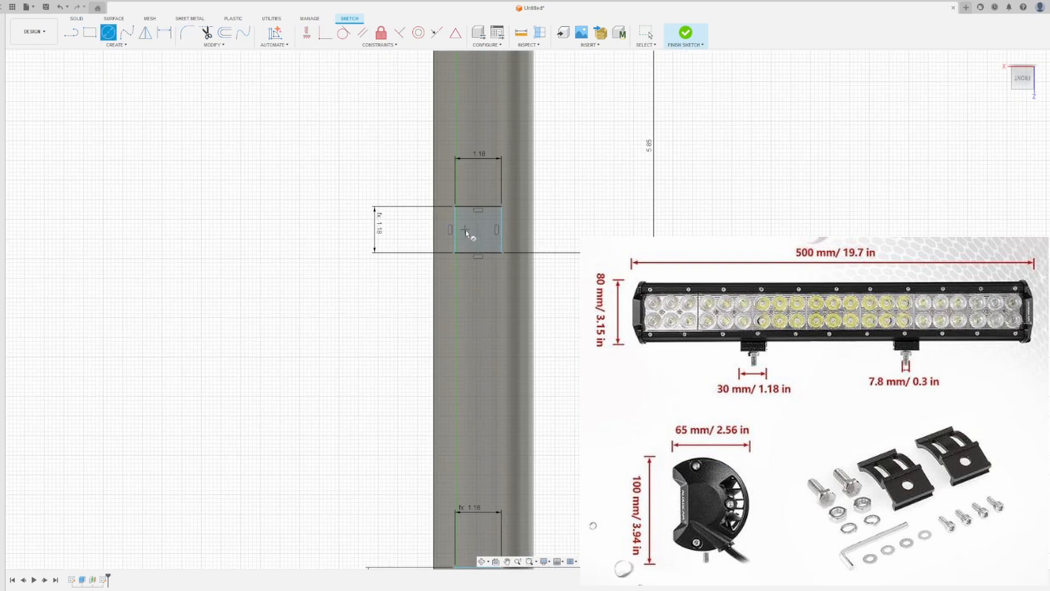
pyautogui.moveTo(482, 238); pyautogui.dragTo(366, 392, button='middle')
pyautogui.press('Escape')
pyautogui.scroll(-3, 313, 390)
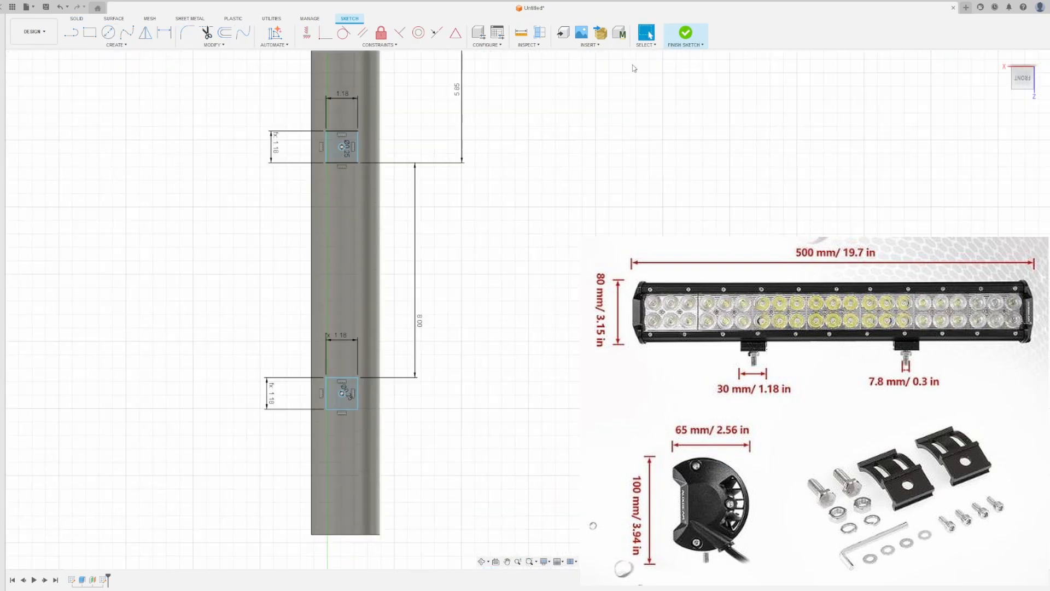
# Extrude both mount squares onto the light bar's curved side as solid blocks.
pyautogui.press('e')
pyautogui.click(331, 156)
pyautogui.click(332, 400)
pyautogui.keyDown('shift'); pyautogui.moveTo(333, 399); pyautogui.dragTo(243, 280, button='middle'); pyautogui.keyUp('shift')
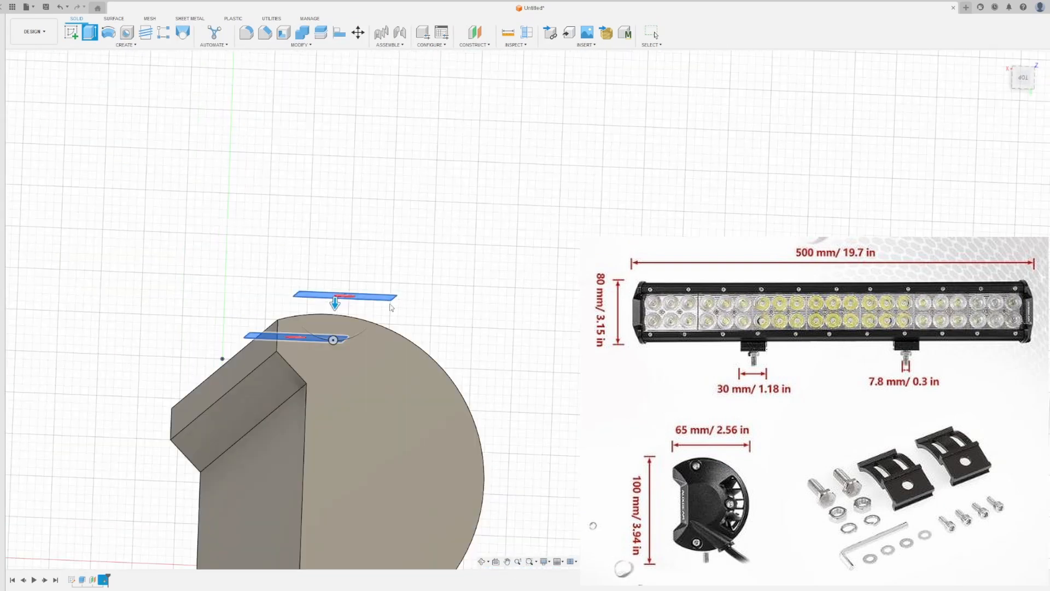
pyautogui.keyDown('shift'); pyautogui.moveTo(392, 308); pyautogui.dragTo(301, 420, button='middle'); pyautogui.keyUp('shift')
pyautogui.click(1023, 77)
pyautogui.moveTo(317, 286); pyautogui.dragTo(317, 388)
pyautogui.press('Return')
pyautogui.keyDown('shift'); pyautogui.moveTo(317, 339); pyautogui.dragTo(107, 202, button='middle'); pyautogui.keyUp('shift')
# Shorten both mount blocks by extruding their outer faces toward the light bar.
pyautogui.press('e')
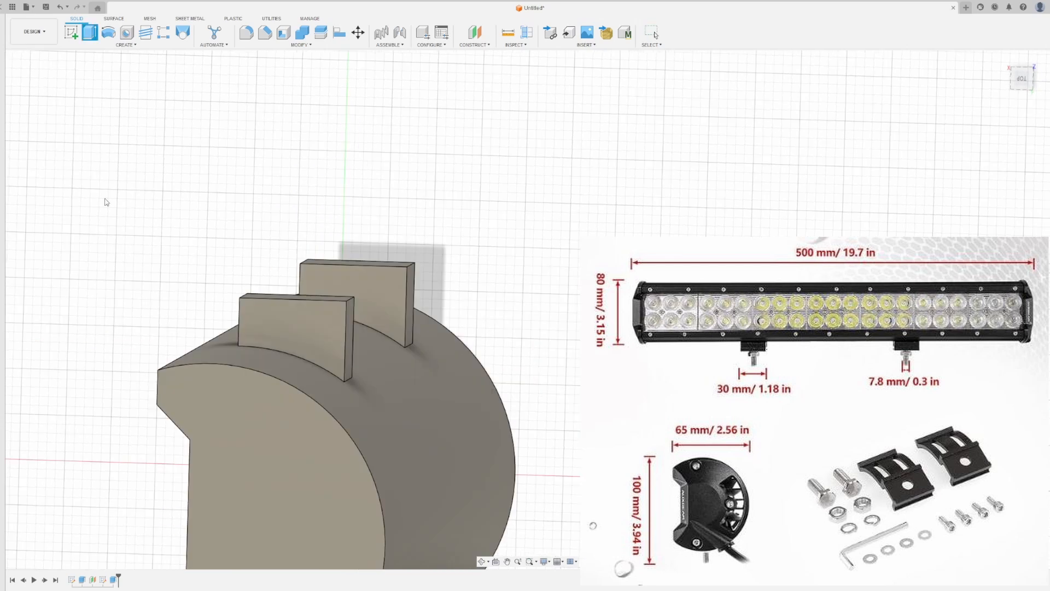
pyautogui.keyDown('shift'); pyautogui.moveTo(383, 246); pyautogui.dragTo(295, 273, button='middle'); pyautogui.keyUp('shift')
pyautogui.click(569, 108)
pyautogui.click(289, 198)
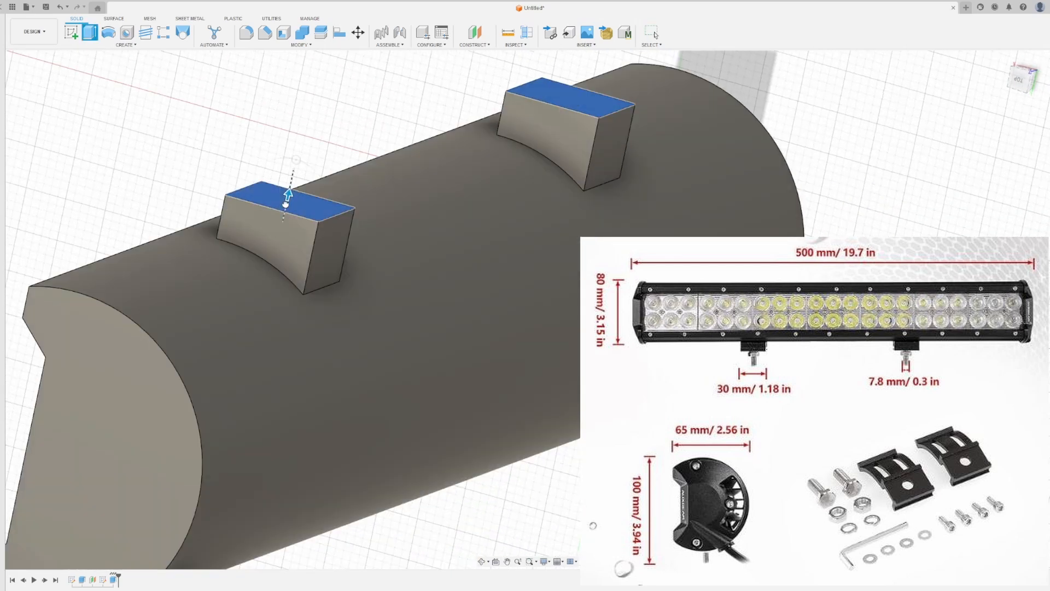
pyautogui.moveTo(287, 192); pyautogui.dragTo(281, 220)
pyautogui.press('Return')
# Extrude the two bolt circles outward from the mount blocks to form the mounting studs.
pyautogui.press('e')
pyautogui.click(282, 258)
pyautogui.click(527, 76)
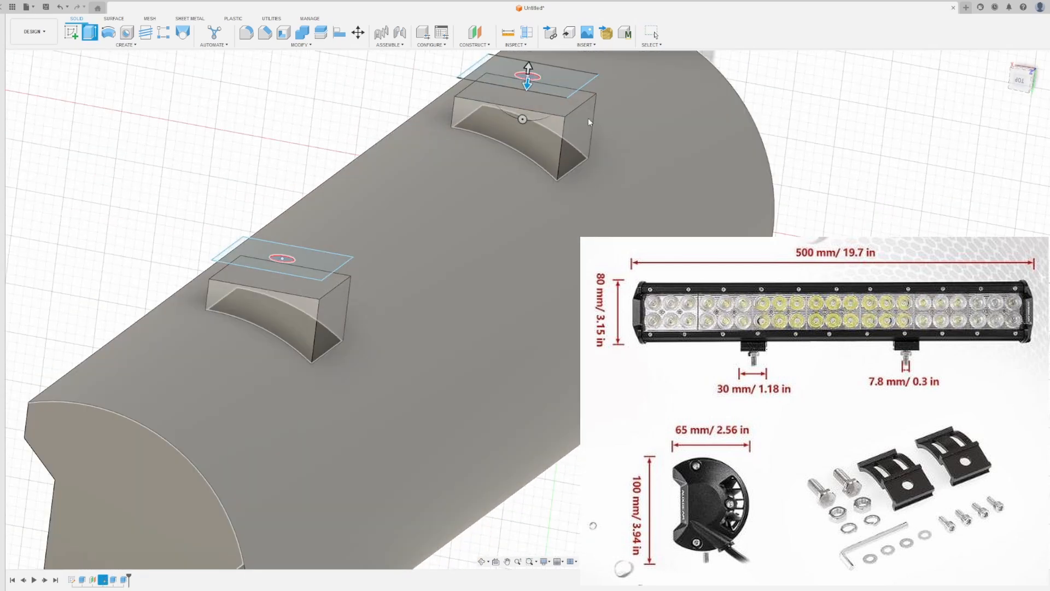
pyautogui.moveTo(588, 117); pyautogui.dragTo(589, 199, button='middle')
pyautogui.moveTo(529, 159); pyautogui.dragTo(530, 131)
pyautogui.press('Return')
pyautogui.keyDown('shift'); pyautogui.moveTo(350, 258); pyautogui.dragTo(346, 141, button='middle'); pyautogui.keyUp('shift')
pyautogui.scroll(-5, 345, 141)
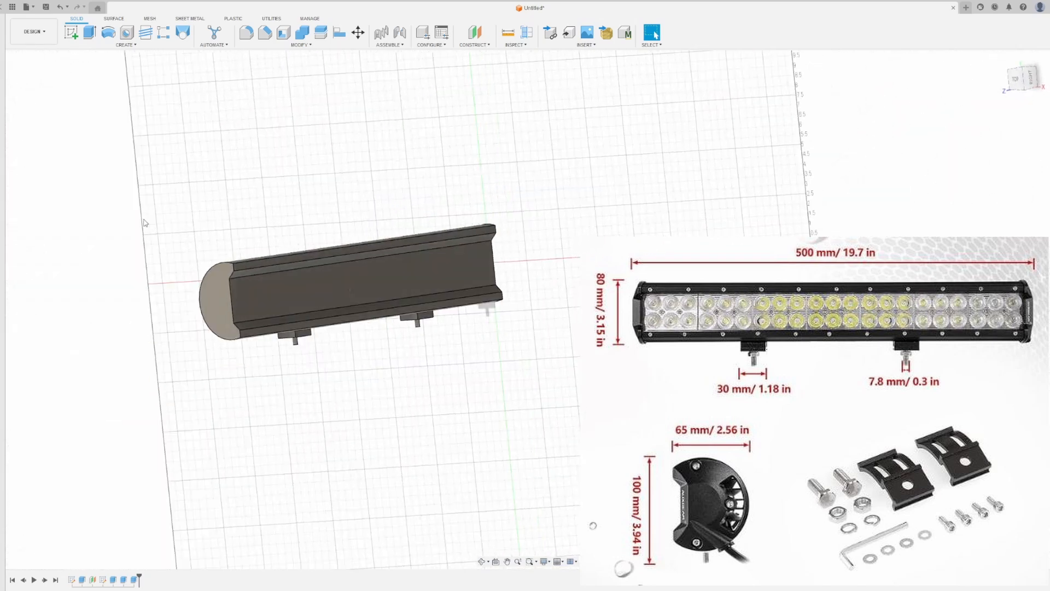
pyautogui.press('e')
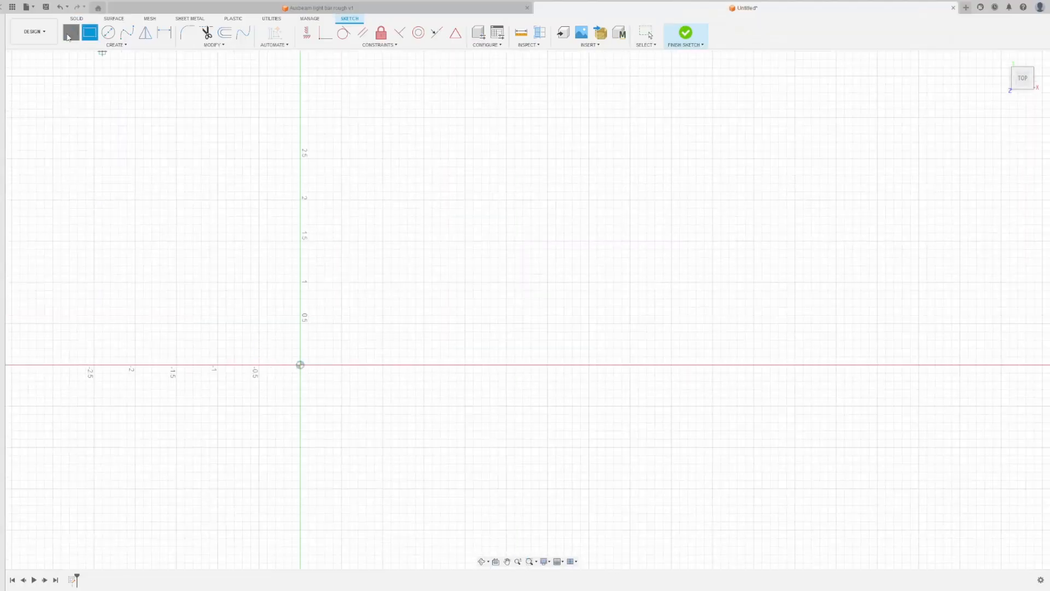
# Sketch a closed block outline from the origin in the new document, with a small rectangular tab on each side.
pyautogui.click(67, 37)
pyautogui.click(300, 365)
pyautogui.click(448, 365)
pyautogui.click(449, 282)
pyautogui.click(482, 282)
pyautogui.click(482, 265)
pyautogui.click(448, 266)
pyautogui.click(448, 233)
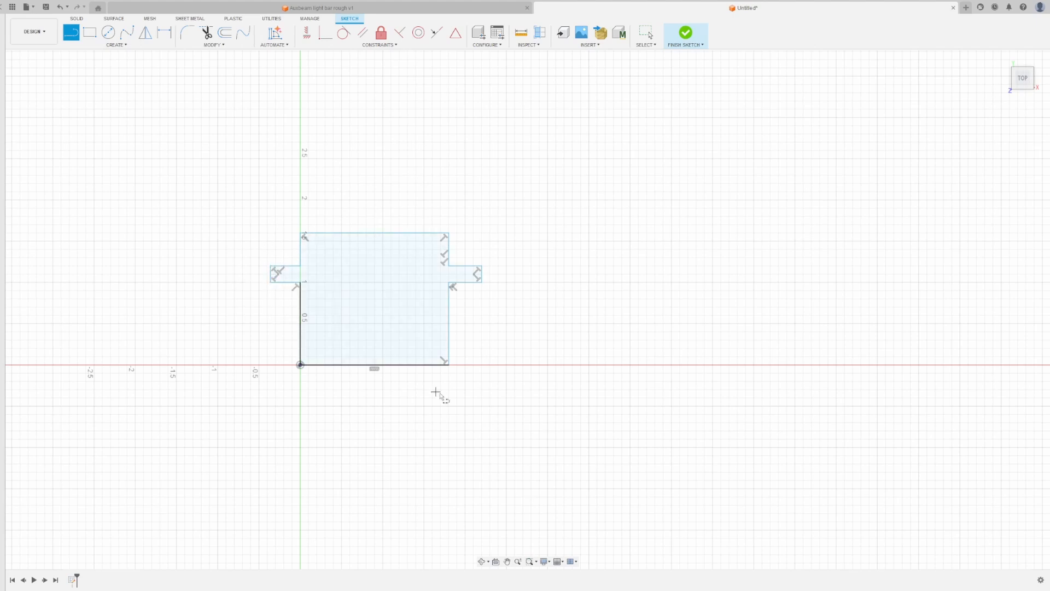
pyautogui.press('Escape')
# Set the block outline's base width to 1.575 in.
pyautogui.scroll(2, 496, 360)
pyautogui.click(164, 33)
pyautogui.click(345, 365)
pyautogui.click(342, 410)
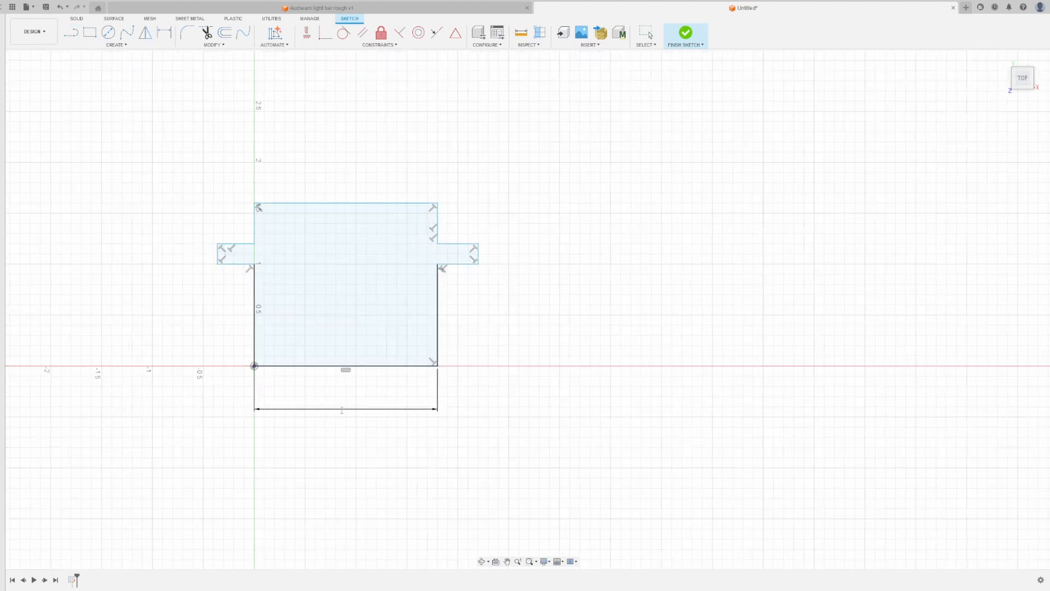
pyautogui.write('1.575')
pyautogui.press('Return')
# Set the lower edge of the tab farther from the origin to 0.30 in.
pyautogui.click(454, 264)
pyautogui.click(450, 291)
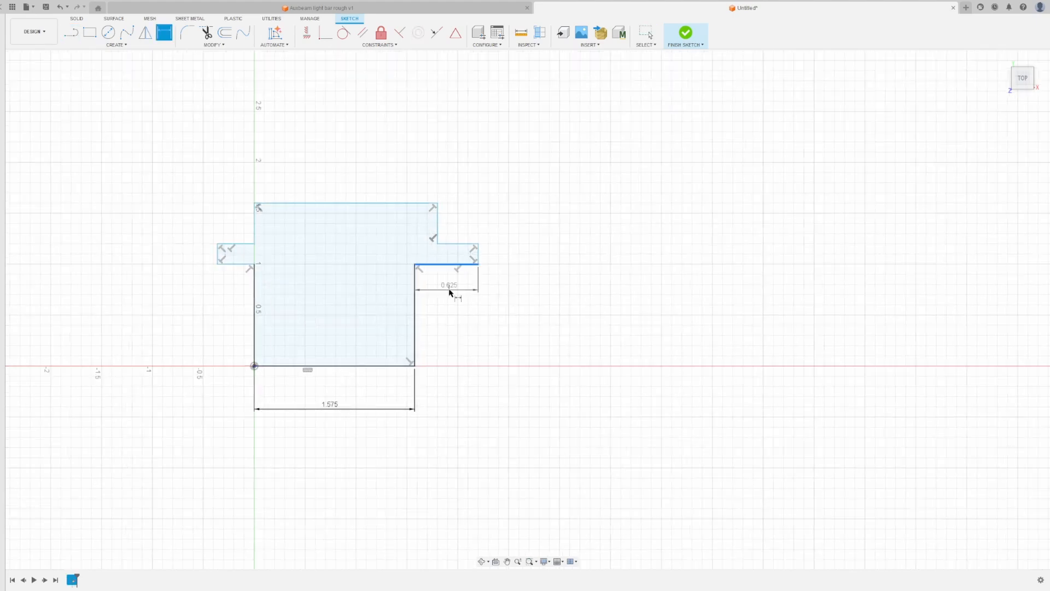
pyautogui.write('0.30')
pyautogui.press('Return')
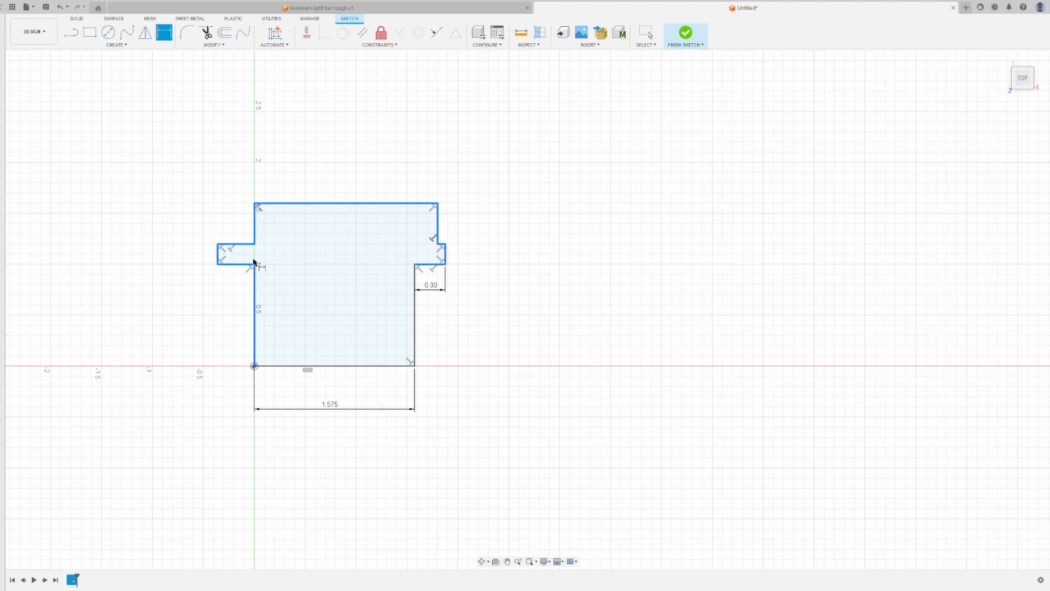
# Set the overall width across both tabs to 2.14 in.
pyautogui.press('Escape')
pyautogui.press('d')
pyautogui.click(446, 254)
pyautogui.click(218, 253)
pyautogui.click(332, 132)
pyautogui.write('2.14')
pyautogui.press('Return')
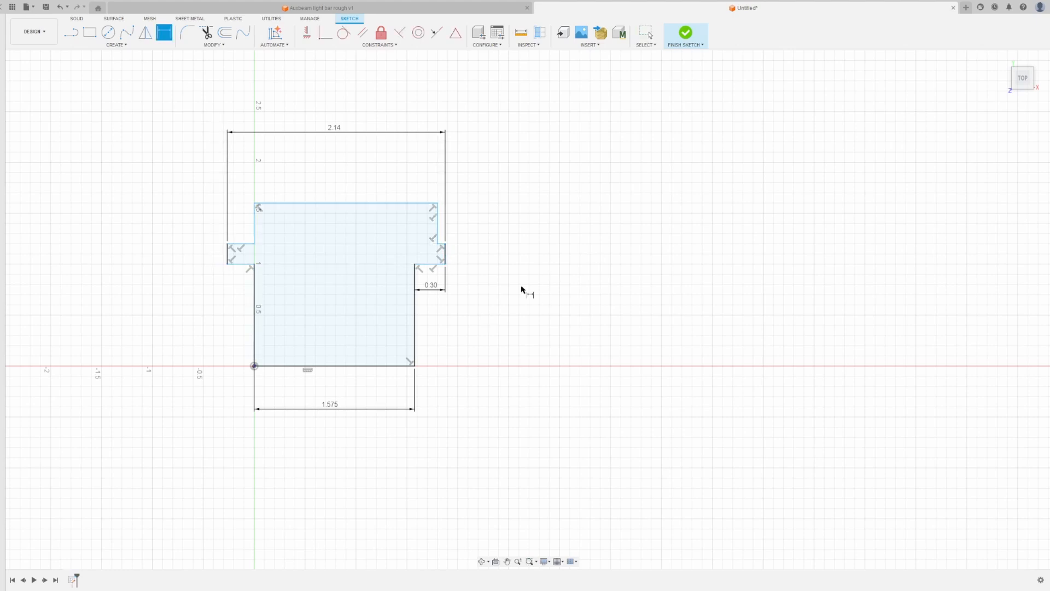
# Link the upper tab offset to the existing 0.30 in dimension and dimension the outline's top edge.
pyautogui.click(445, 258)
pyautogui.click(472, 172)
pyautogui.click(431, 285)
pyautogui.press('Return')
pyautogui.click(334, 203)
pyautogui.click(335, 181)
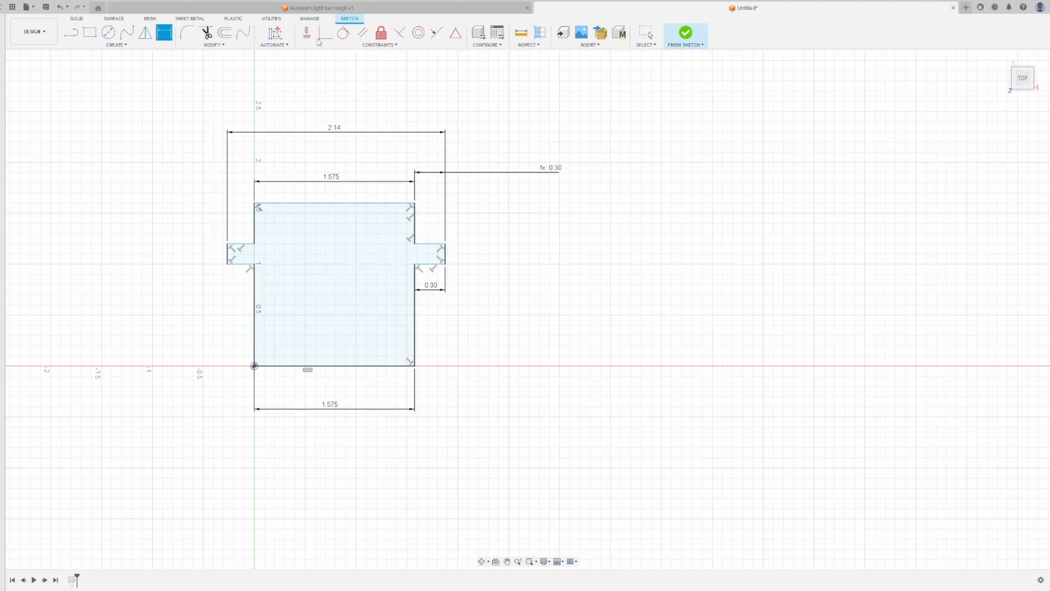
# Make the lower edges of the two tabs collinear, and likewise their upper edges.
pyautogui.click(437, 33)
pyautogui.click(430, 264)
pyautogui.click(240, 264)
pyautogui.click(241, 244)
pyautogui.click(429, 244)
# Set the height of the tabs' lower edges above the outline's base to 0.975 in.
pyautogui.click(165, 33)
pyautogui.click(239, 265)
pyautogui.click(201, 315)
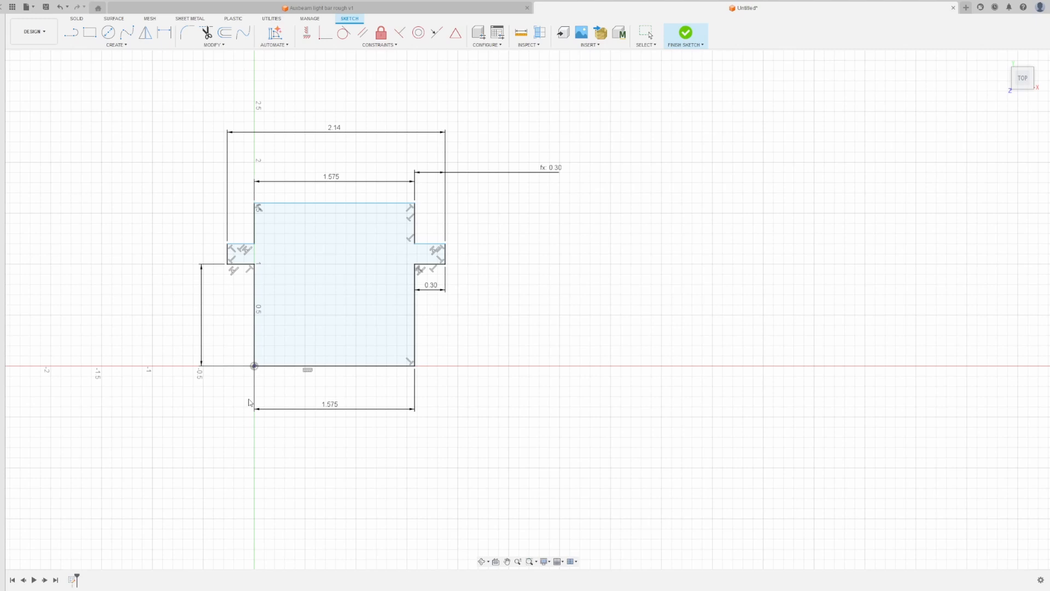
pyautogui.write('9.75')
pyautogui.press('Return')
pyautogui.write('0.975')
pyautogui.press('Return')
# Set the thickness of the tab farther from the origin to 0.125 in.
pyautogui.click(164, 32)
pyautogui.click(445, 256)
pyautogui.click(471, 255)
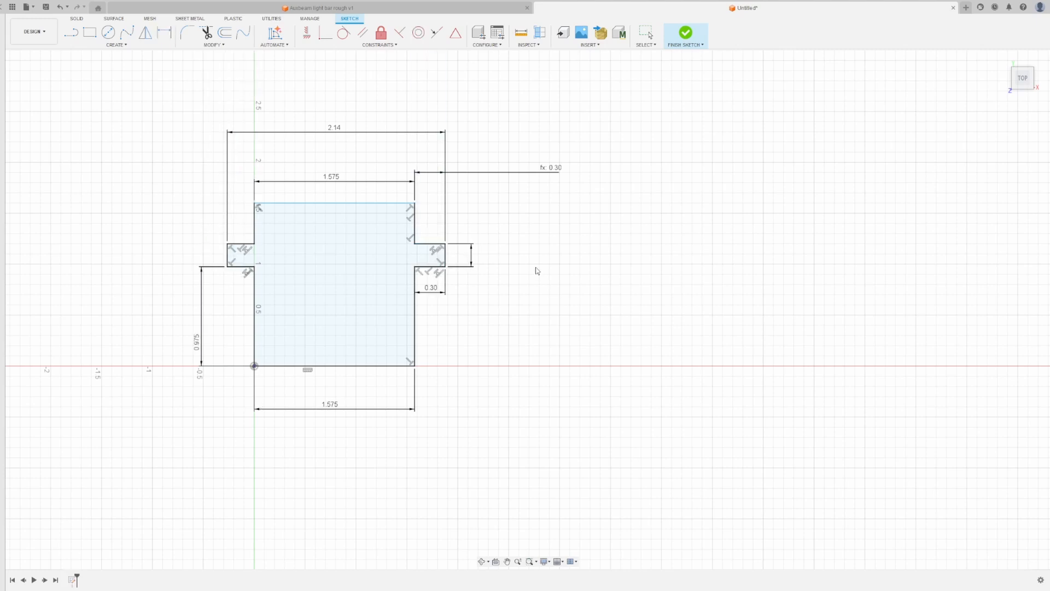
pyautogui.write('1.25')
pyautogui.press('Return')
pyautogui.doubleClick(477, 208)
pyautogui.write('0.125')
pyautogui.press('Return')
# Dimension the outline's overall height and extrude the tabbed profile into a solid body.
pyautogui.click(372, 366)
pyautogui.click(377, 203)
pyautogui.click(559, 306)
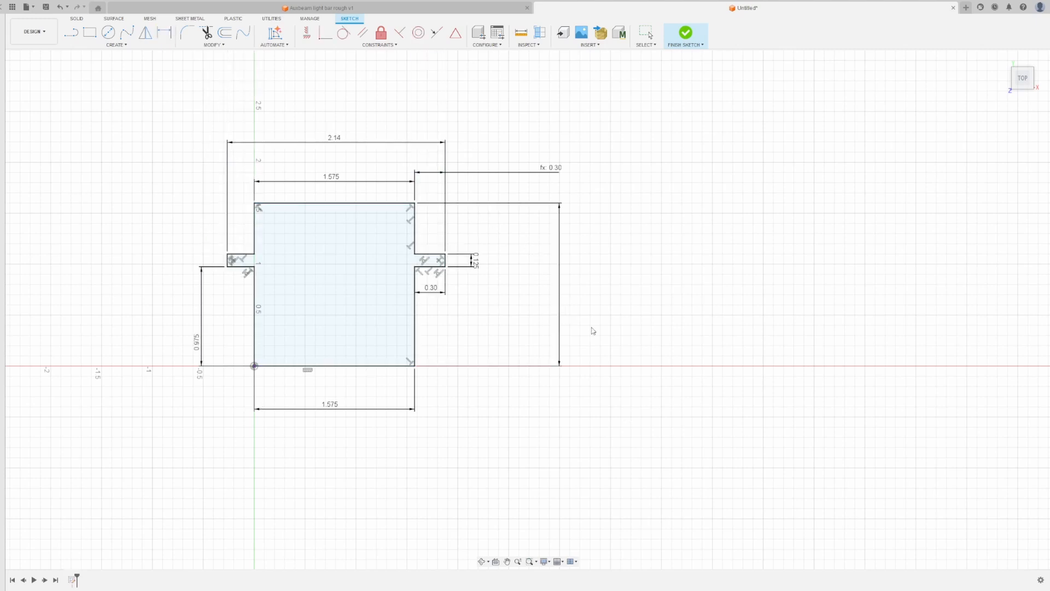
pyautogui.press('e')
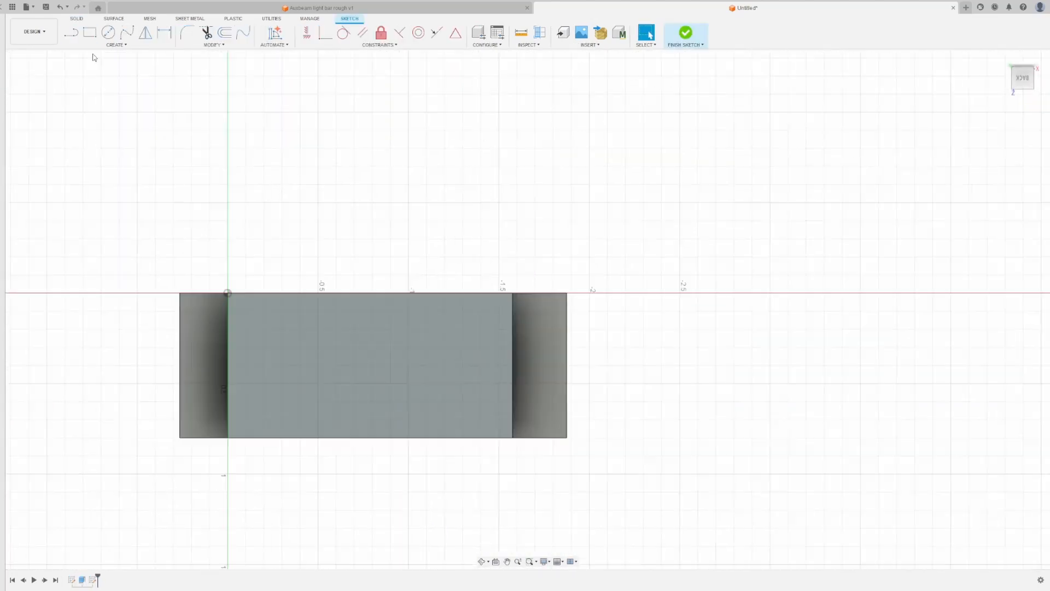
# Sketch two concentric circles of 0.51 in and 0.25 in diameter on the body's end face, near one side, and finish the sketch.
pyautogui.press('c')
pyautogui.click(439, 365)
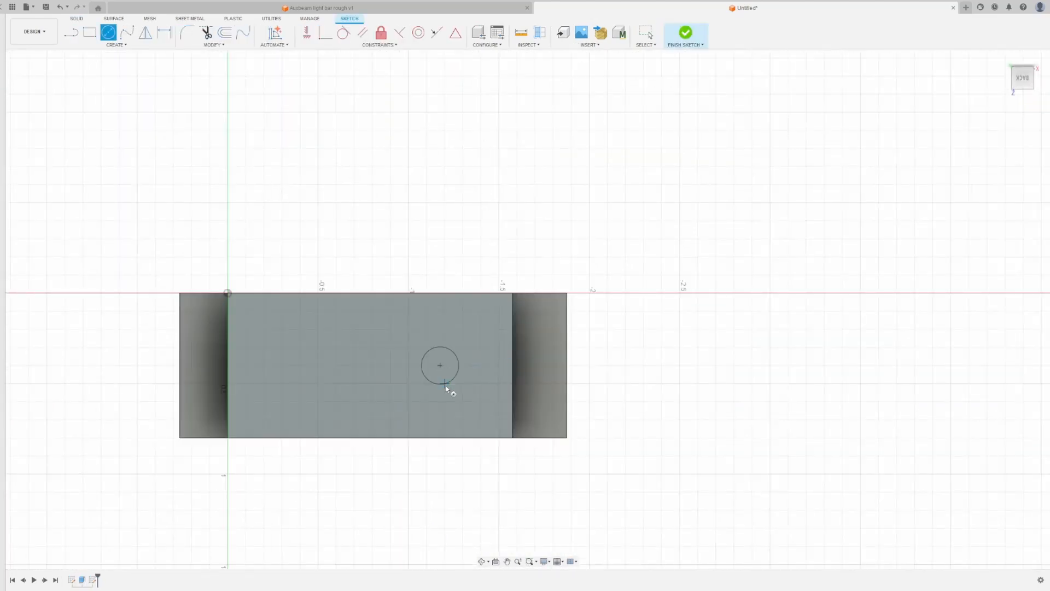
pyautogui.write('0.51')
pyautogui.press('Return')
pyautogui.press('c')
pyautogui.click(440, 364)
pyautogui.write('0.25')
pyautogui.press('Return')
pyautogui.click(685, 34)
# Extrude both concentric circle profiles 0.05 in outward to form a raised collar.
pyautogui.press('e')
pyautogui.click(465, 341)
pyautogui.click(483, 327)
pyautogui.click(1022, 80)
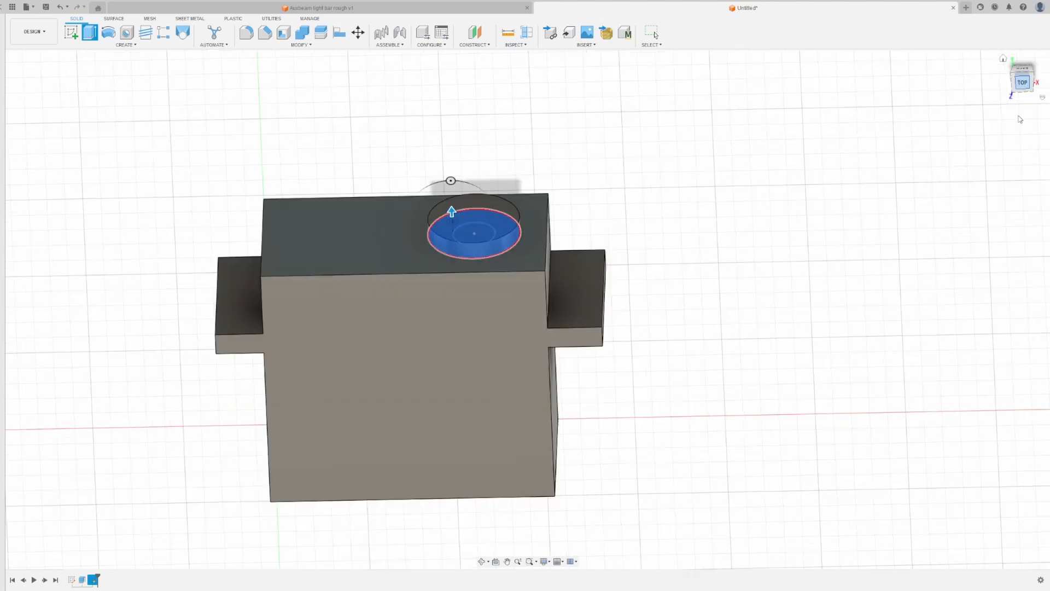
pyautogui.write('0.10.05')
pyautogui.press('Return')
pyautogui.click(42, 141)
# Extrude the inner circle 0.25 in outward as added material instead of a cut to form the output shaft.
pyautogui.press('e')
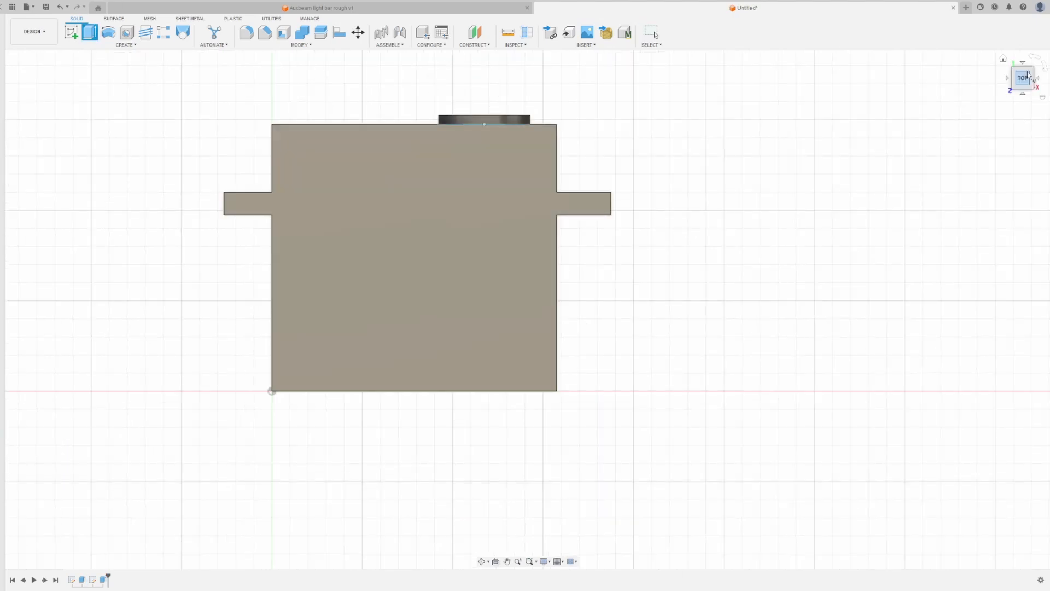
pyautogui.moveTo(1022, 78); pyautogui.dragTo(1008, 101)
pyautogui.click(371, 219)
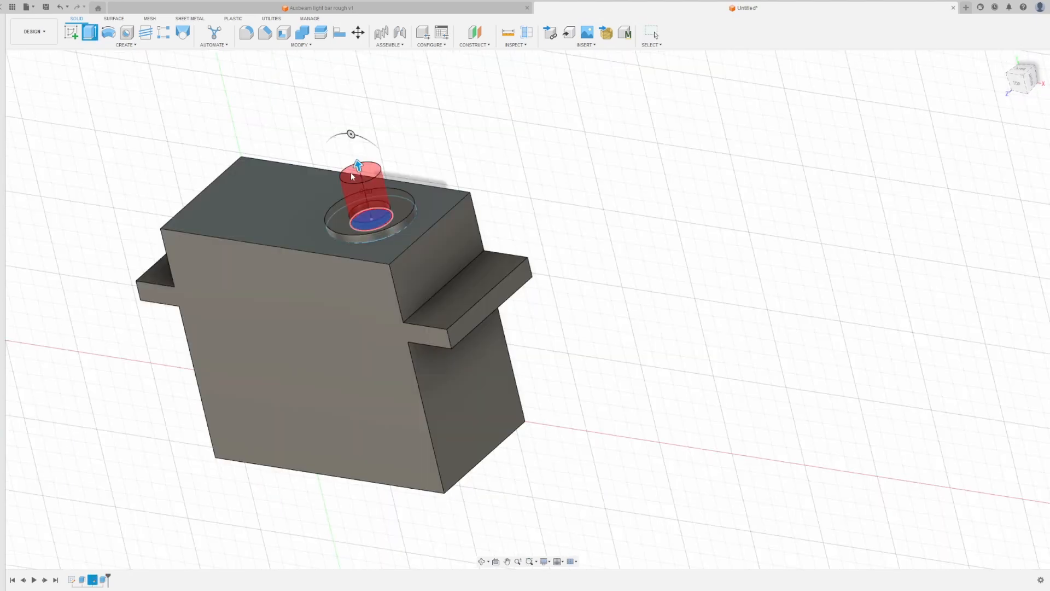
pyautogui.write('0.25')
pyautogui.click(1027, 227)
pyautogui.click(1021, 239)
pyautogui.press('Return')
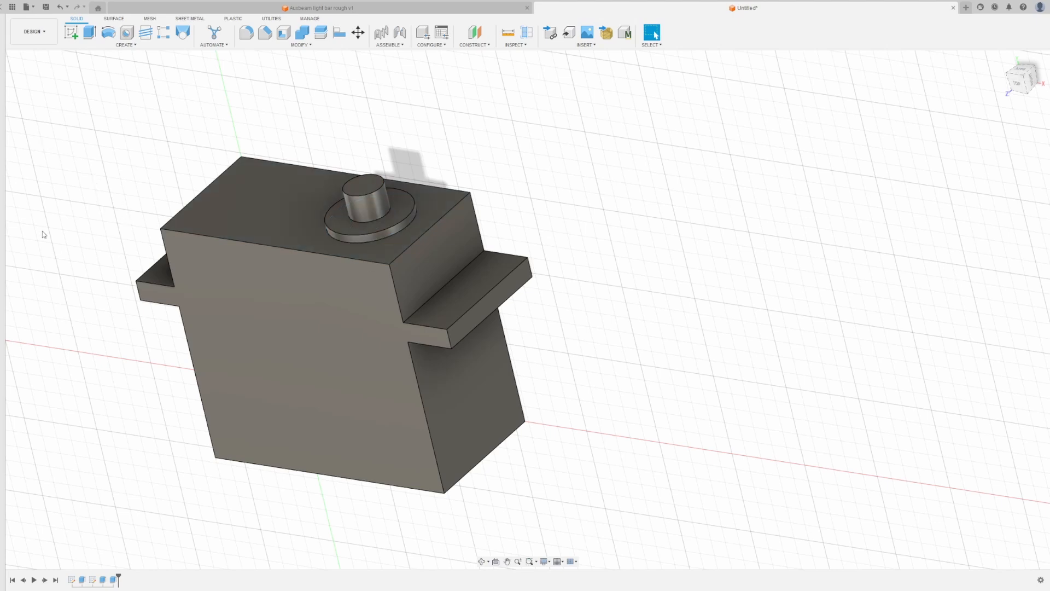
# Sketch a 0.135 by 0.25 in rectangle on the body's side face below the tab, near the base.
pyautogui.click(71, 33)
pyautogui.click(471, 393)
pyautogui.press('r')
pyautogui.click(389, 341)
pyautogui.click(408, 386)
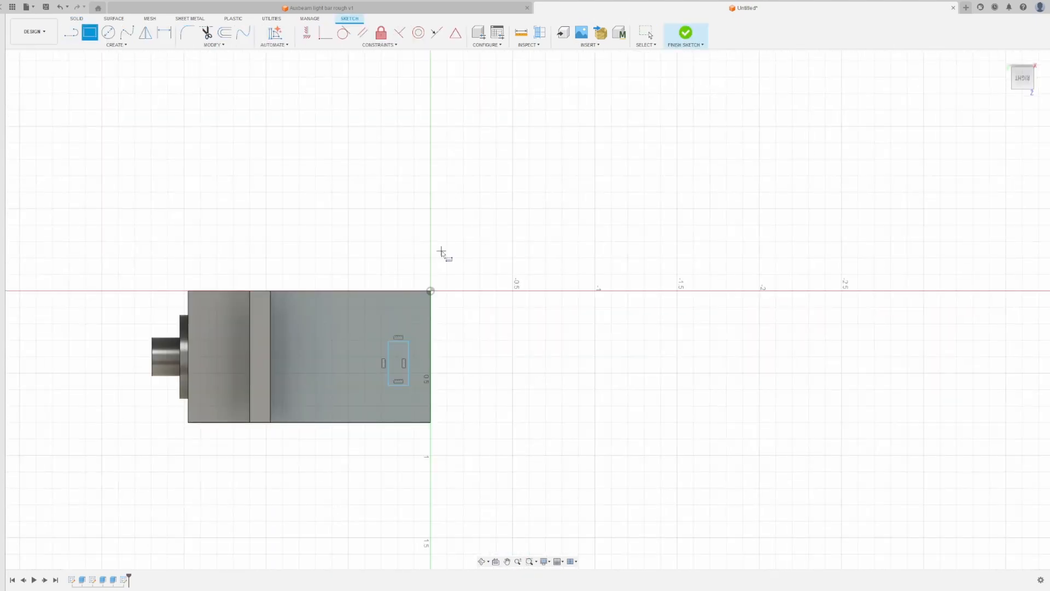
pyautogui.write('d')
pyautogui.write('.135')
pyautogui.press('Return')
# Position the rectangle 0.16 in from the body's base edge and 0.275 in from its adjacent side edge, and finish the sketch.
pyautogui.click(164, 32)
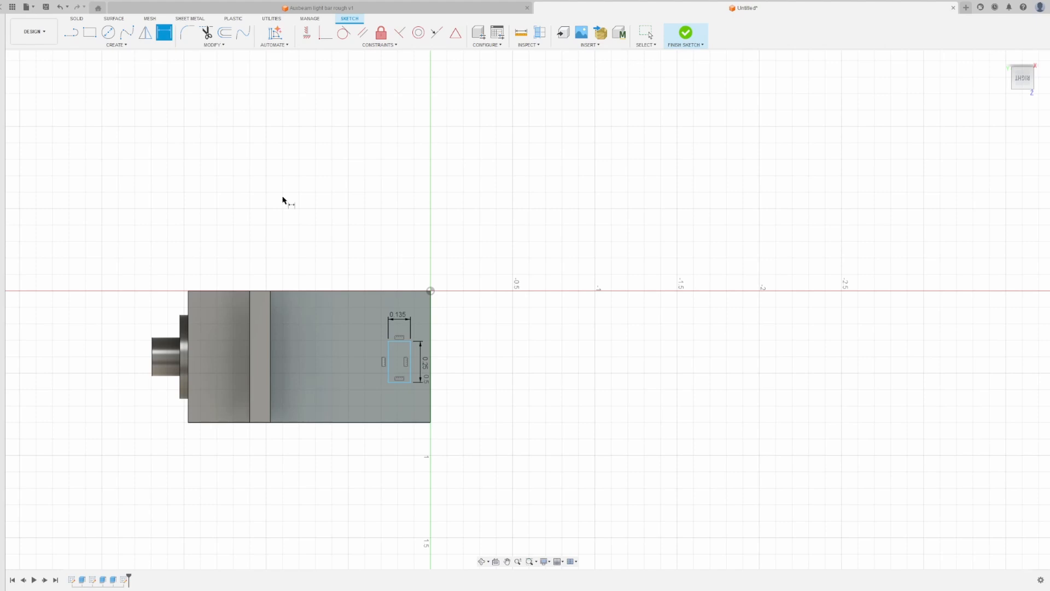
pyautogui.click(410, 369)
pyautogui.click(431, 369)
pyautogui.click(473, 358)
pyautogui.write('.16')
pyautogui.press('Return')
pyautogui.click(397, 342)
pyautogui.click(397, 291)
pyautogui.click(397, 240)
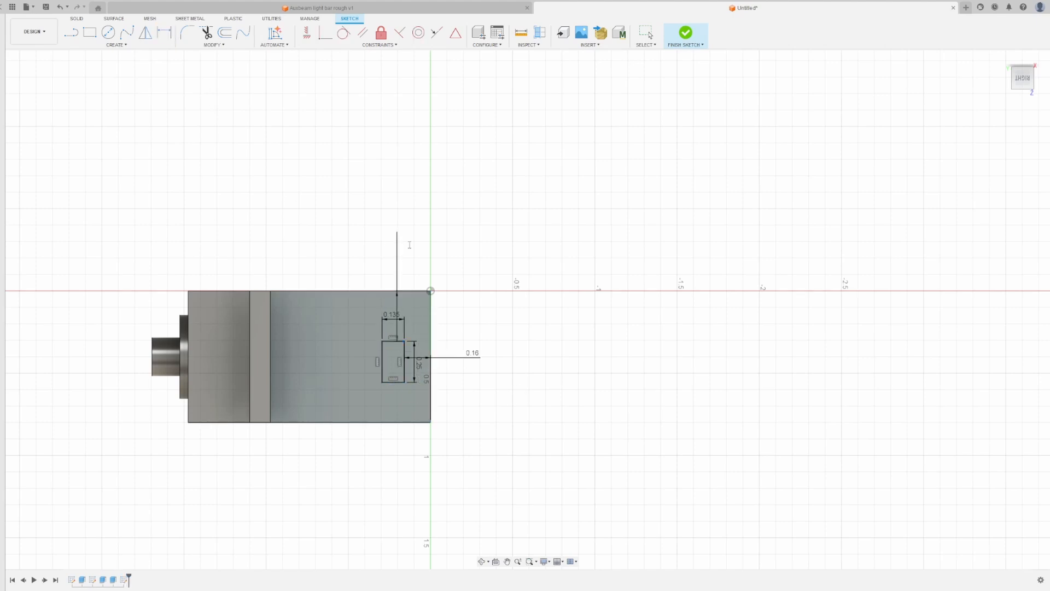
pyautogui.write('.275')
pyautogui.press('Return')
pyautogui.press('Escape')
pyautogui.click(685, 32)
# Extrude the small rectangle outward from the body's side face to form the cable block.
pyautogui.click(89, 32)
pyautogui.click(446, 384)
pyautogui.moveTo(452, 386); pyautogui.dragTo(472, 393)
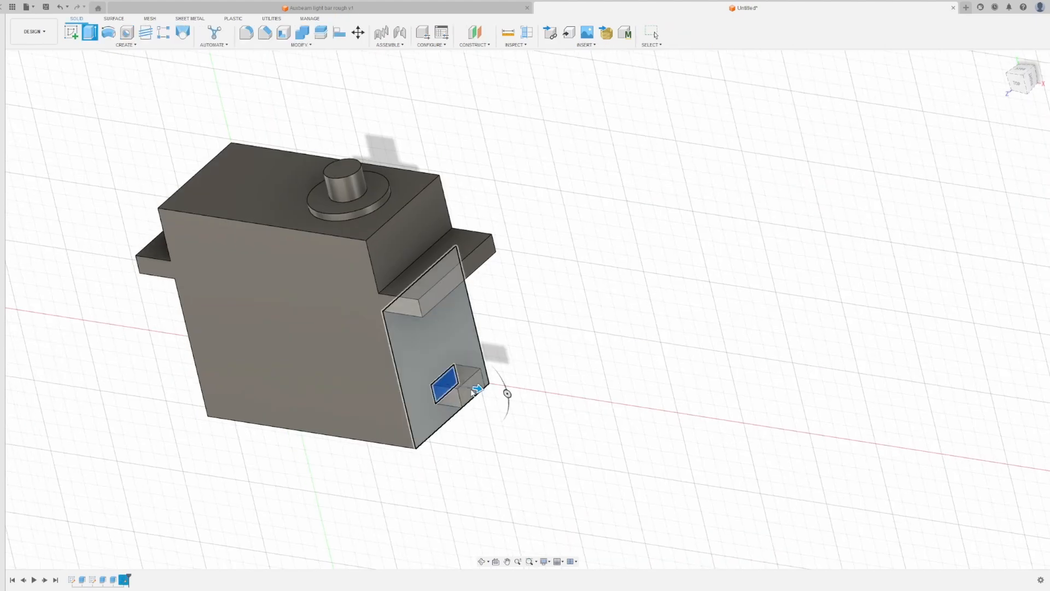
pyautogui.press('Return')
# Start a sketch on the cable block's outer face and place a small circle near one end for the wires.
pyautogui.click(71, 32)
pyautogui.click(475, 389)
pyautogui.click(108, 32)
pyautogui.scroll(5, 494, 375)
pyautogui.click(478, 337)
pyautogui.click(482, 351)
pyautogui.press('Escape')
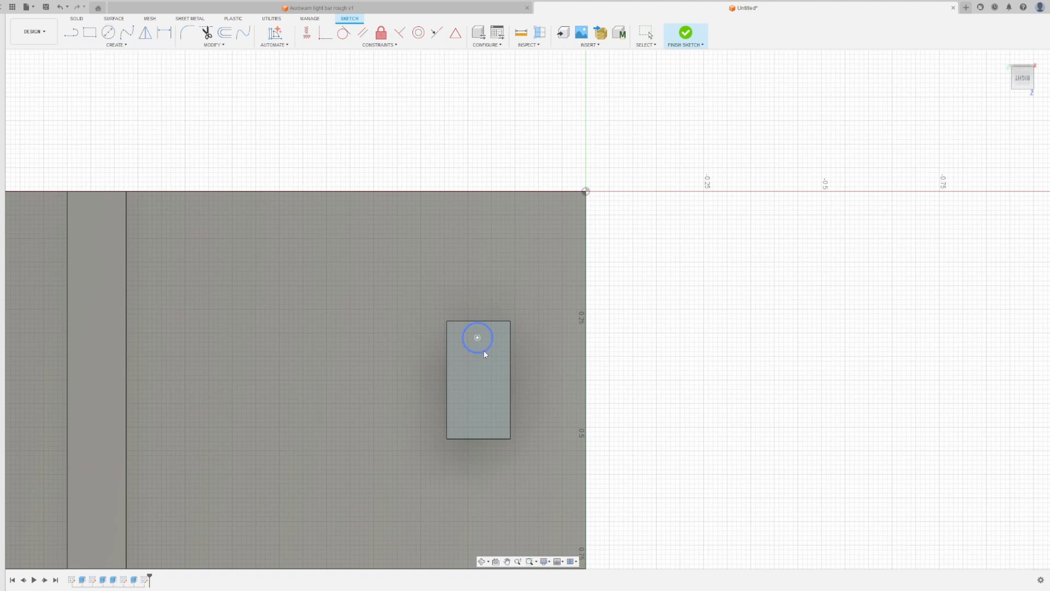
pyautogui.moveTo(478, 354)
pyautogui.mouseDown()
pyautogui.moveTo(478, 418)
pyautogui.moveTo(477, 343)
pyautogui.mouseUp()
pyautogui.press('Return')
# Extrude the three wire circles outward from the cable block's face.
pyautogui.press('e')
pyautogui.click(477, 343)
pyautogui.click(477, 377)
pyautogui.click(477, 413)
pyautogui.moveTo(589, 450); pyautogui.dragTo(629, 472)
pyautogui.press('Return')
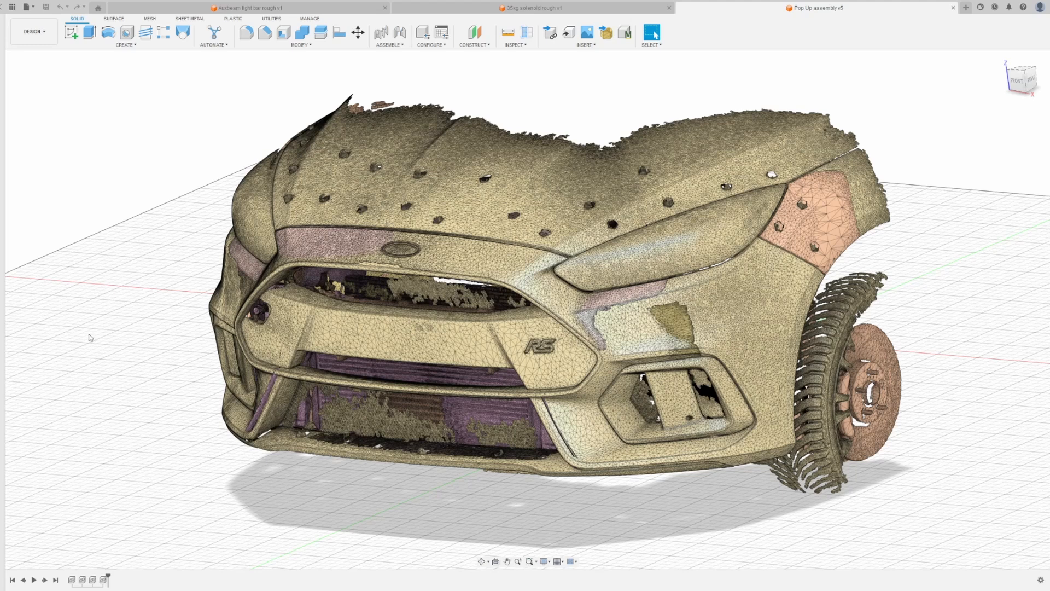
# Toggle the outer front-end scan off and on in the assembly to examine the layers beneath it.
pyautogui.keyDown('shift'); pyautogui.moveTo(89, 338); pyautogui.dragTo(107, 360, button='middle'); pyautogui.keyUp('shift')
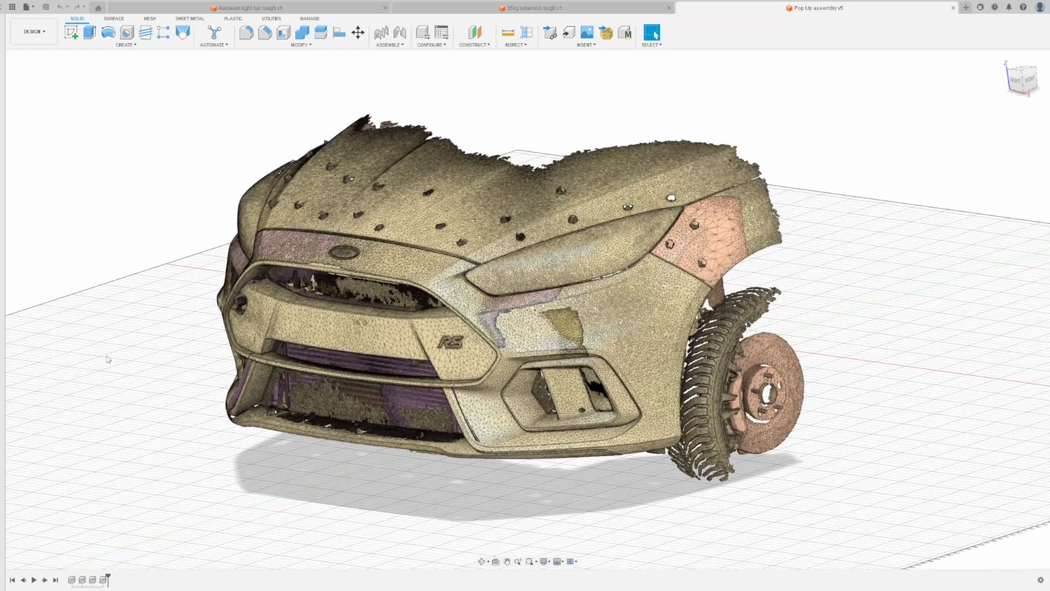
pyautogui.click(36, 124)
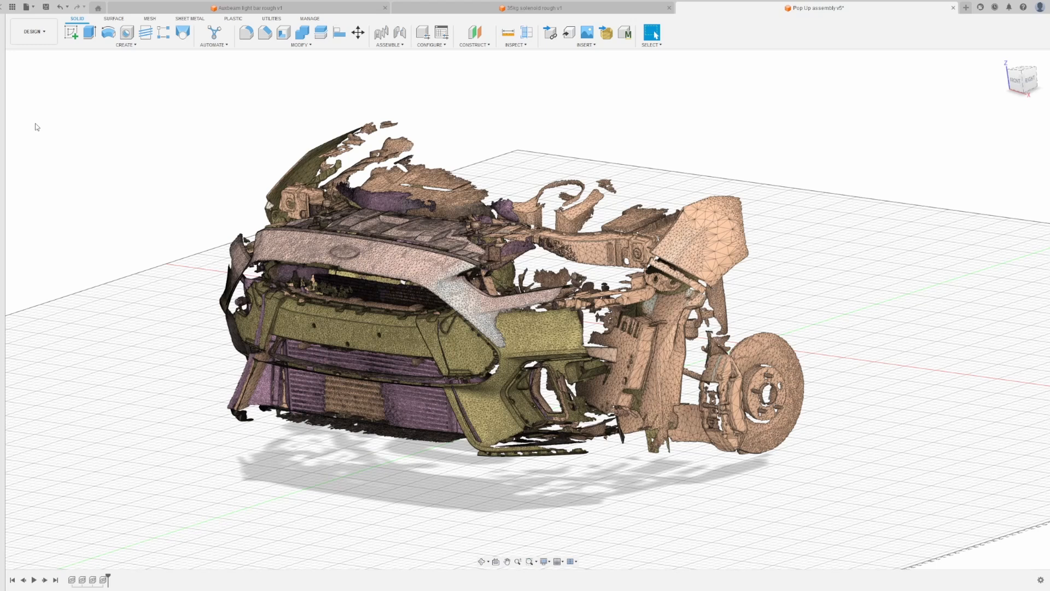
pyautogui.click(36, 124)
pyautogui.click(36, 124)
pyautogui.click(35, 124)
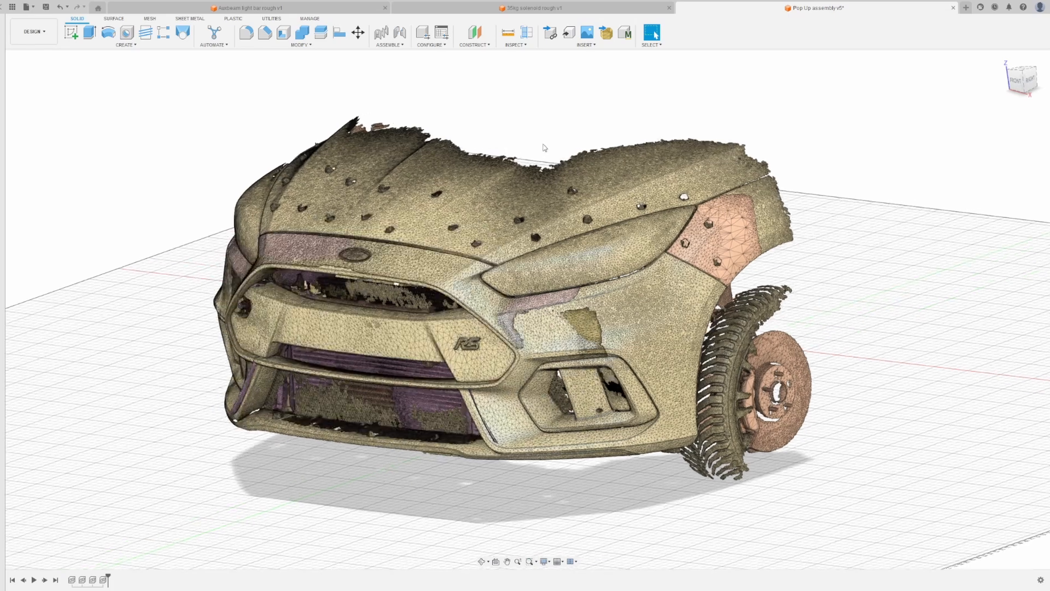
# Measure the height of the bumper's central crossbar and inspect the front-end scans from the side and with the outer layers hidden.
pyautogui.click(508, 34)
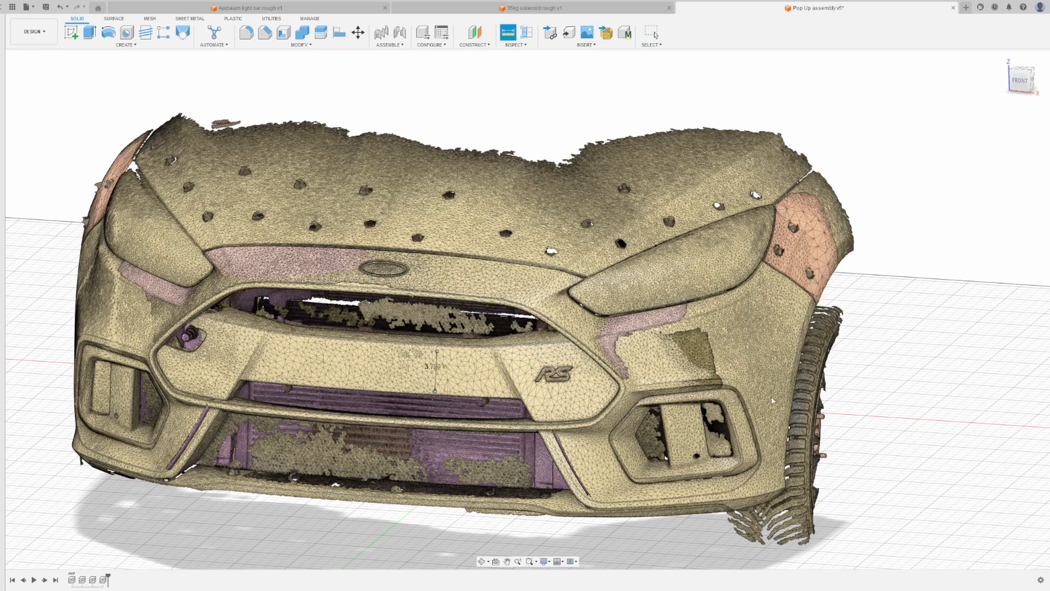
pyautogui.press('Escape')
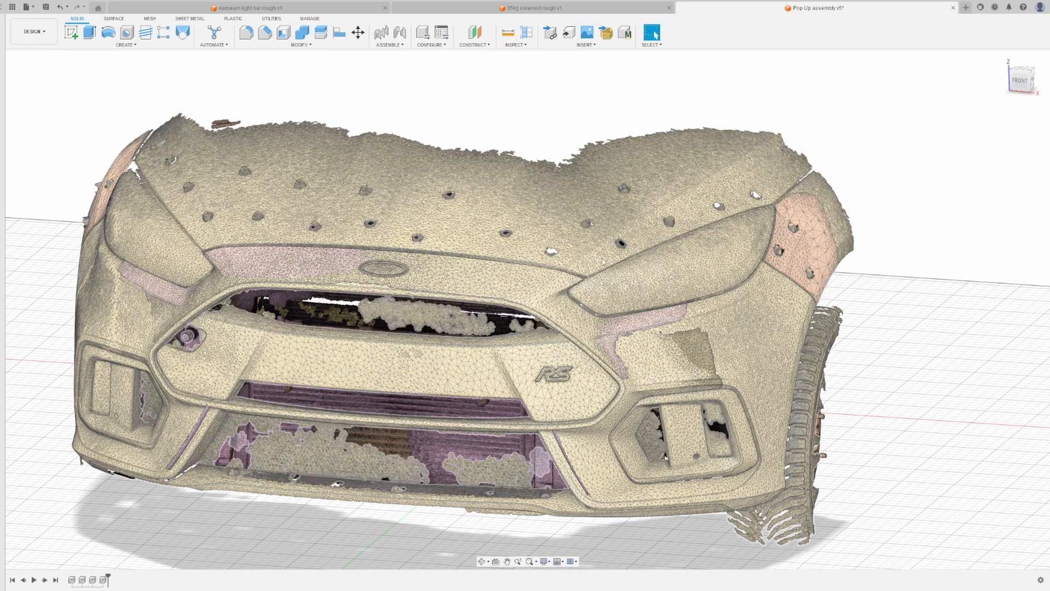
pyautogui.click(36, 114)
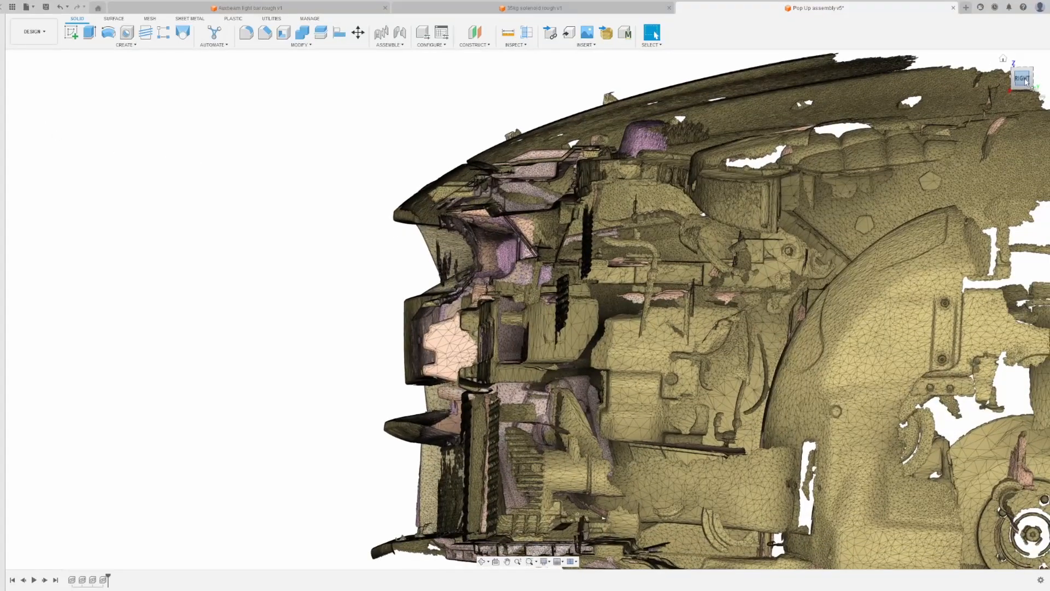
pyautogui.click(1024, 79)
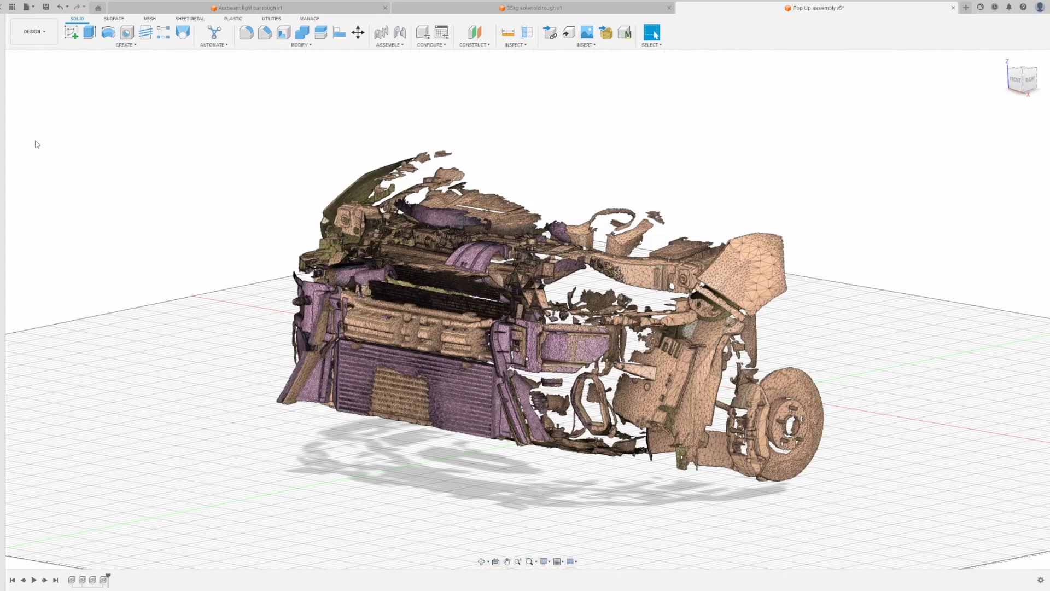
pyautogui.click(36, 144)
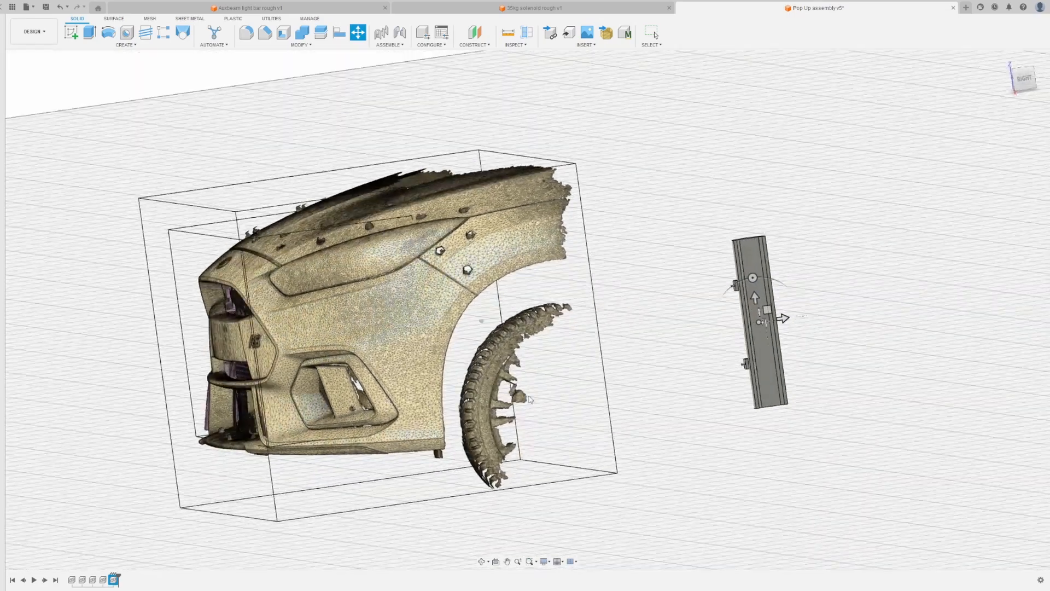
# Move the light bar from behind the car scan to the front of the bumper and rotate it to lie horizontally.
pyautogui.keyDown('shift'); pyautogui.moveTo(529, 400); pyautogui.dragTo(471, 378, button='middle'); pyautogui.keyUp('shift')
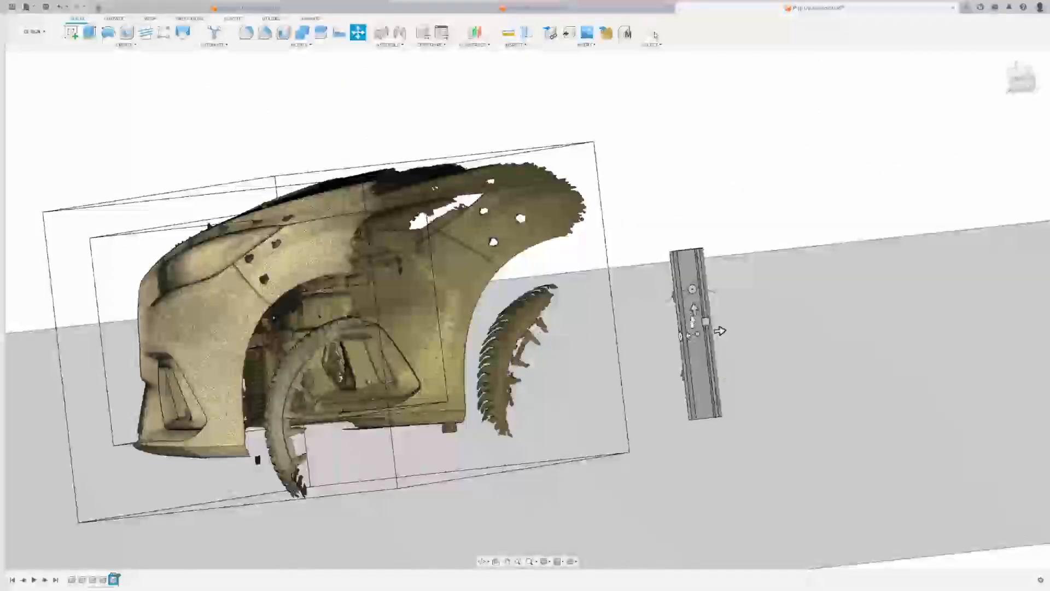
pyautogui.keyDown('shift'); pyautogui.moveTo(706, 334); pyautogui.dragTo(736, 362, button='middle'); pyautogui.keyUp('shift')
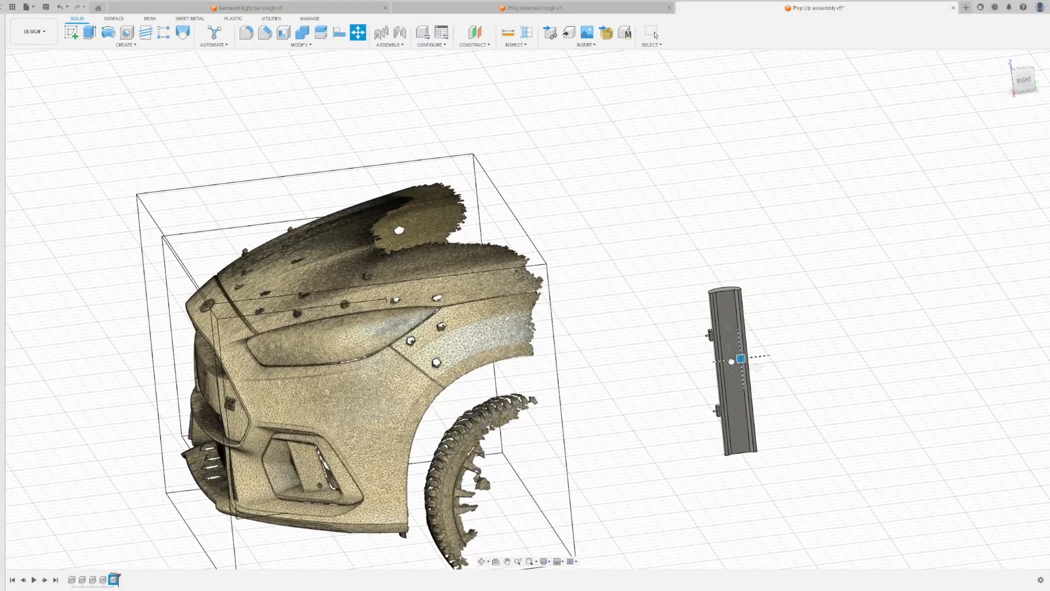
pyautogui.moveTo(731, 361); pyautogui.dragTo(177, 373)
pyautogui.keyDown('shift'); pyautogui.moveTo(178, 373); pyautogui.dragTo(243, 370, button='middle'); pyautogui.keyUp('shift')
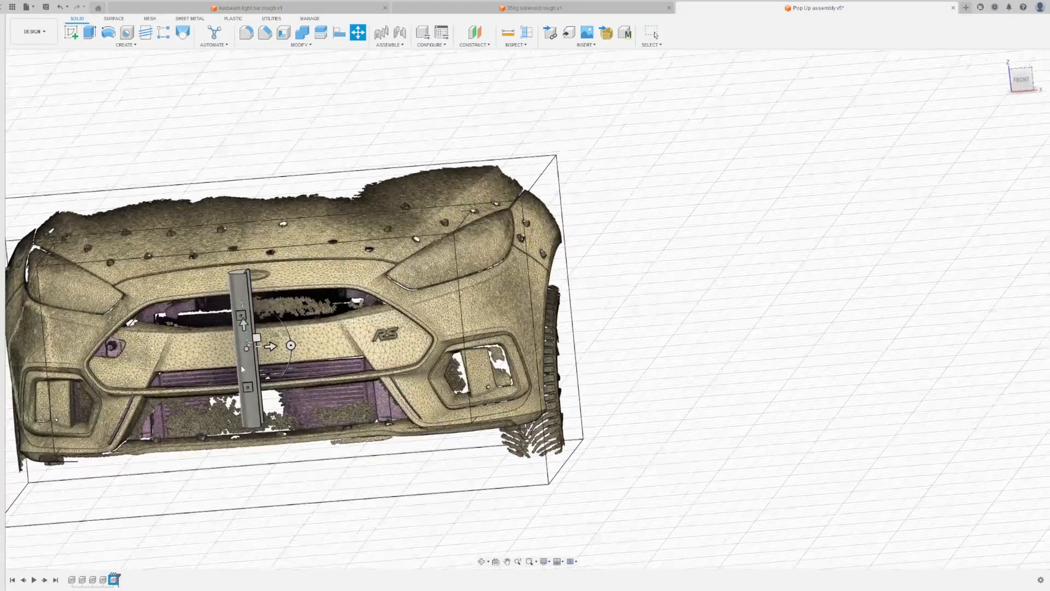
pyautogui.moveTo(281, 329); pyautogui.dragTo(242, 311)
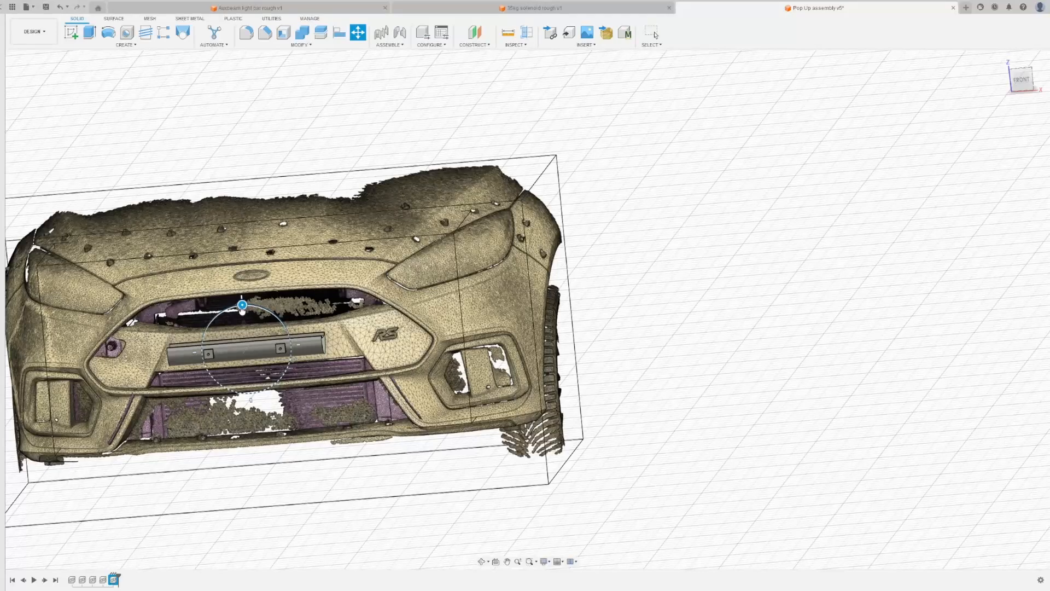
# Turn the light bar so its mounts face down and centre it over the bumper's central crossbar in the front view.
pyautogui.keyDown('shift'); pyautogui.moveTo(253, 347); pyautogui.dragTo(290, 318, button='middle'); pyautogui.keyUp('shift')
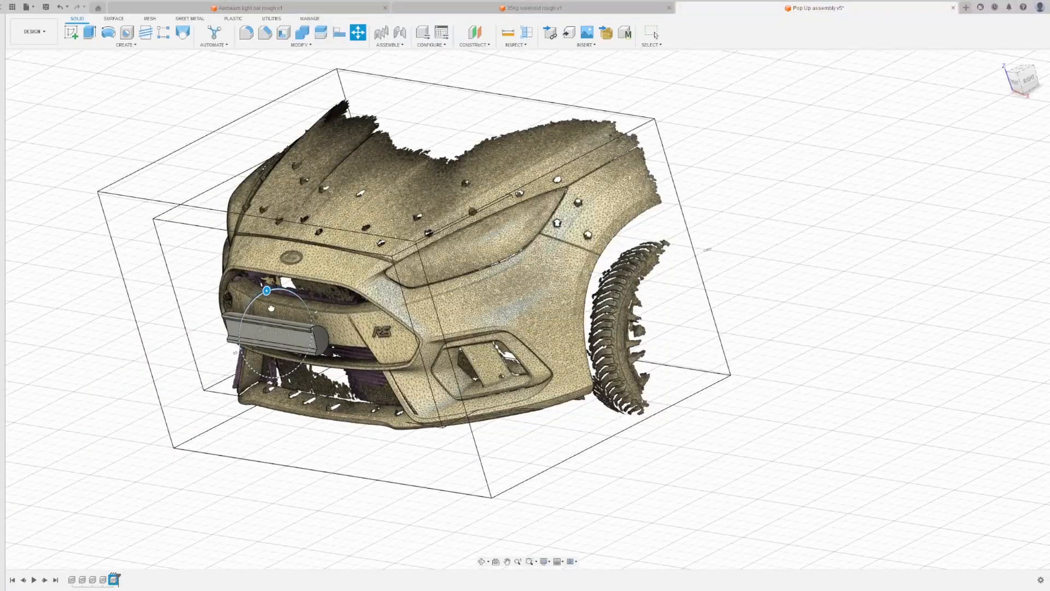
pyautogui.keyDown('shift'); pyautogui.moveTo(268, 310); pyautogui.dragTo(323, 307, button='middle'); pyautogui.keyUp('shift')
pyautogui.scroll(5, 287, 308)
pyautogui.click(1024, 82)
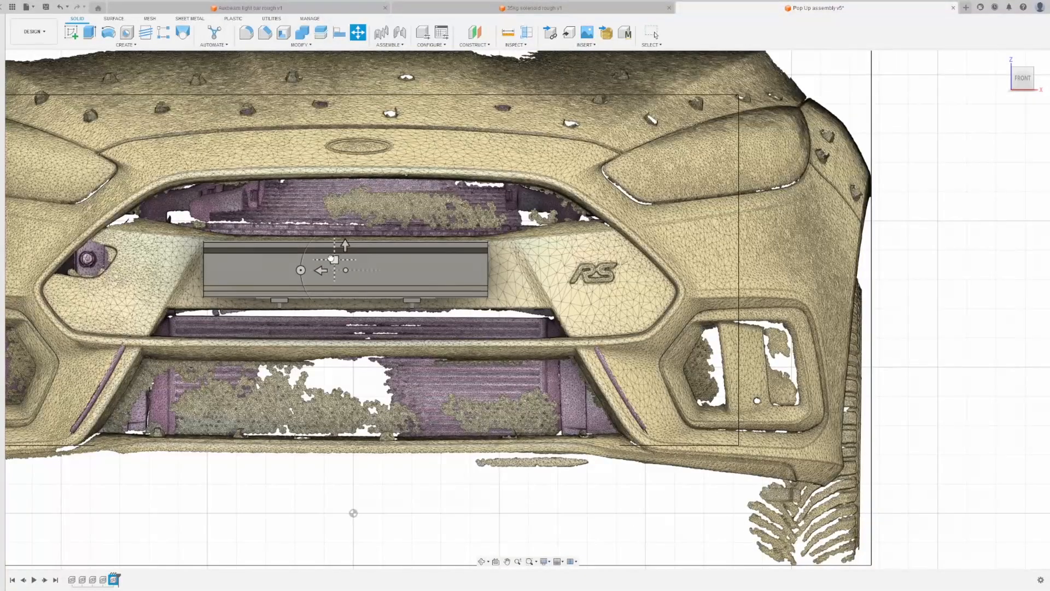
pyautogui.moveTo(331, 259); pyautogui.dragTo(340, 264)
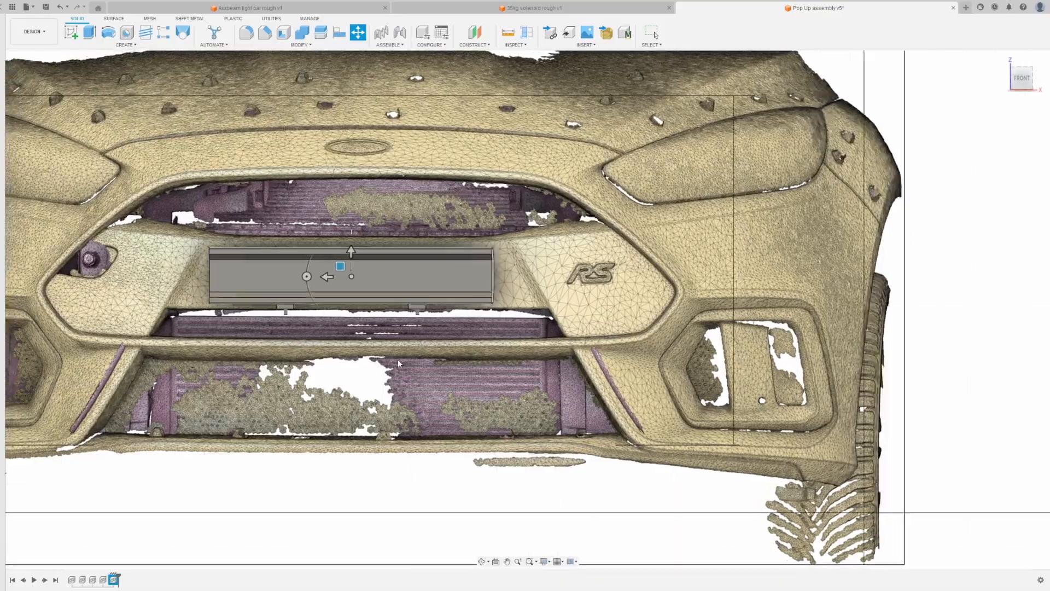
# Push the light bar straight back by 5.50 from in front of the bumper into the central crossbar.
pyautogui.keyDown('shift'); pyautogui.moveTo(398, 358); pyautogui.dragTo(564, 310, button='middle'); pyautogui.keyUp('shift')
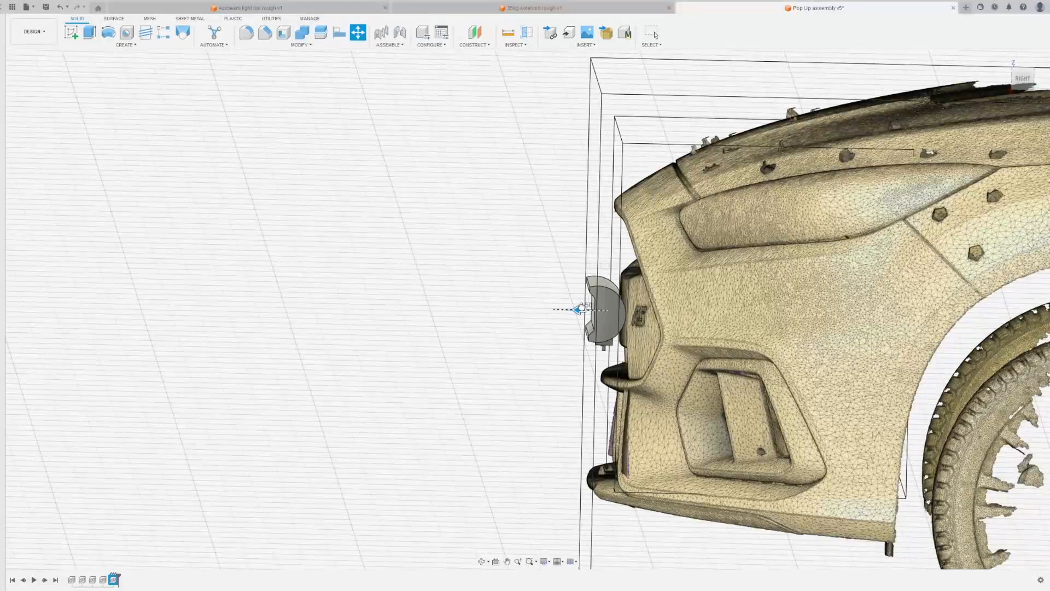
pyautogui.moveTo(579, 309); pyautogui.dragTo(601, 309)
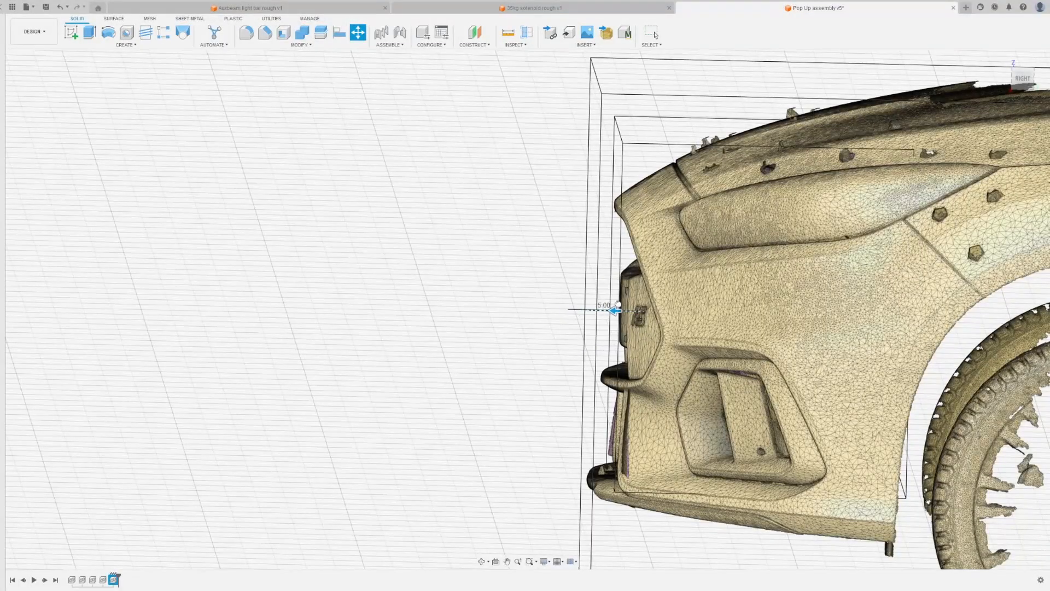
pyautogui.keyDown('shift'); pyautogui.moveTo(625, 302); pyautogui.dragTo(394, 312, button='middle'); pyautogui.keyUp('shift')
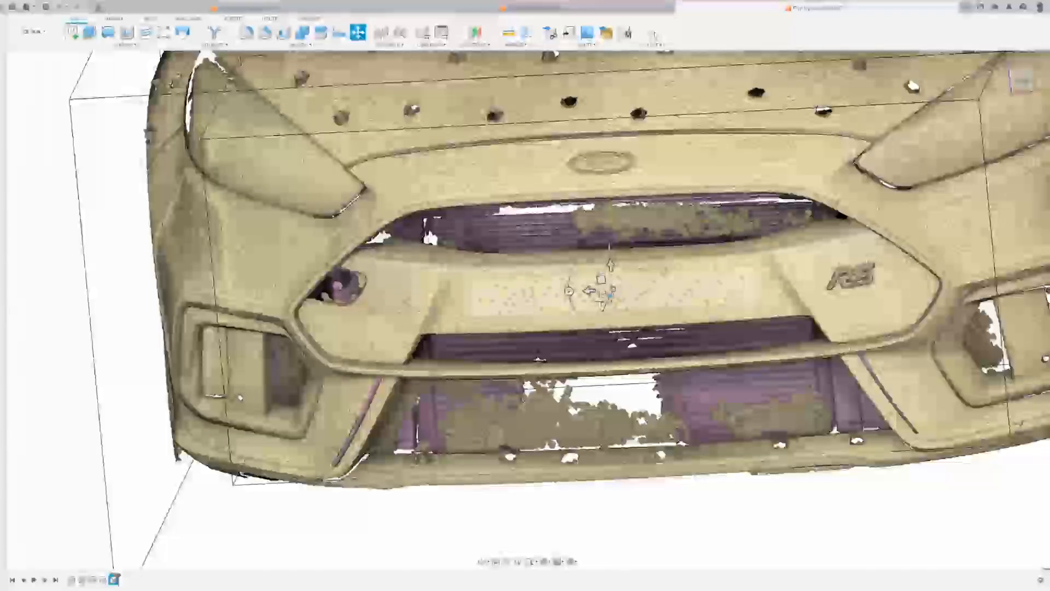
# In the sectioned side view, shift the light bar farther back and slightly down behind the bumper's crossbar.
pyautogui.keyDown('shift'); pyautogui.moveTo(547, 306); pyautogui.dragTo(127, 165, button='middle'); pyautogui.keyUp('shift')
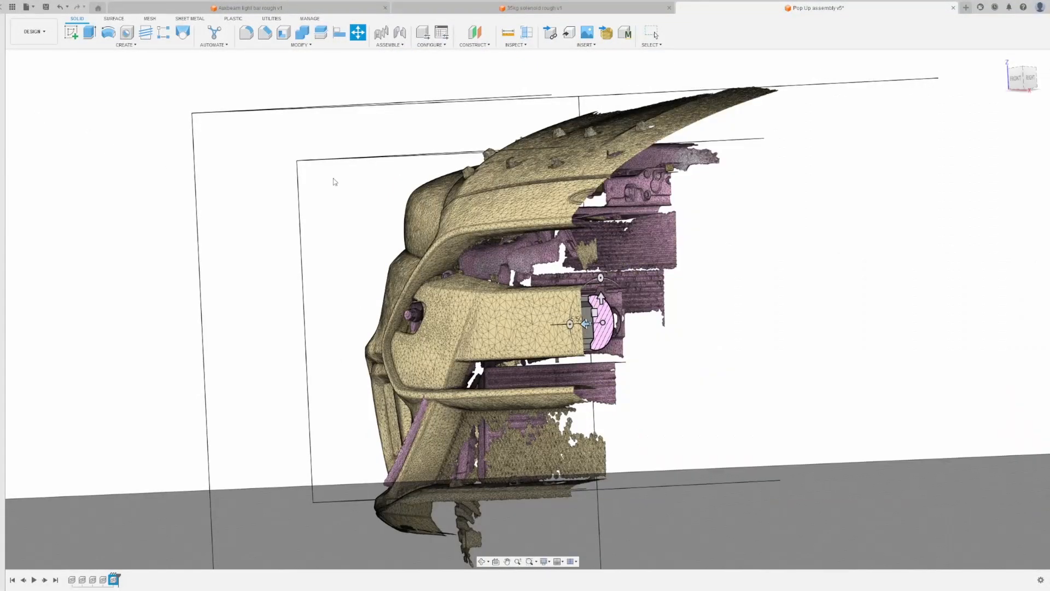
pyautogui.click(1031, 79)
pyautogui.scroll(10, 435, 321)
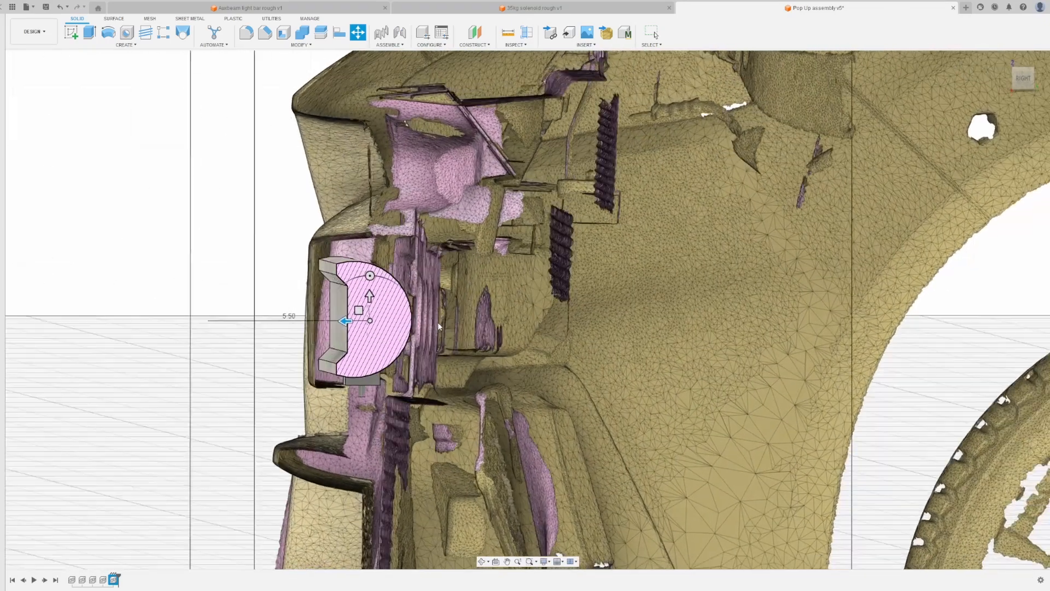
pyautogui.keyDown('shift'); pyautogui.moveTo(438, 324); pyautogui.dragTo(298, 331, button='middle'); pyautogui.keyUp('shift')
pyautogui.click(1022, 79)
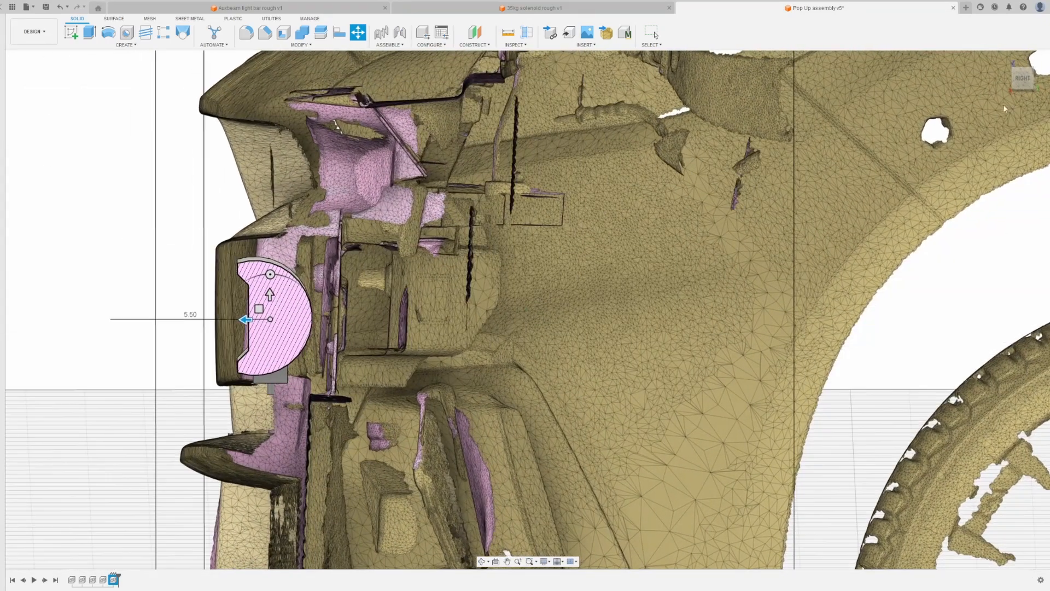
pyautogui.moveTo(257, 303)
pyautogui.mouseDown()
pyautogui.moveTo(283, 300)
pyautogui.moveTo(239, 302)
pyautogui.moveTo(277, 311)
pyautogui.mouseUp()
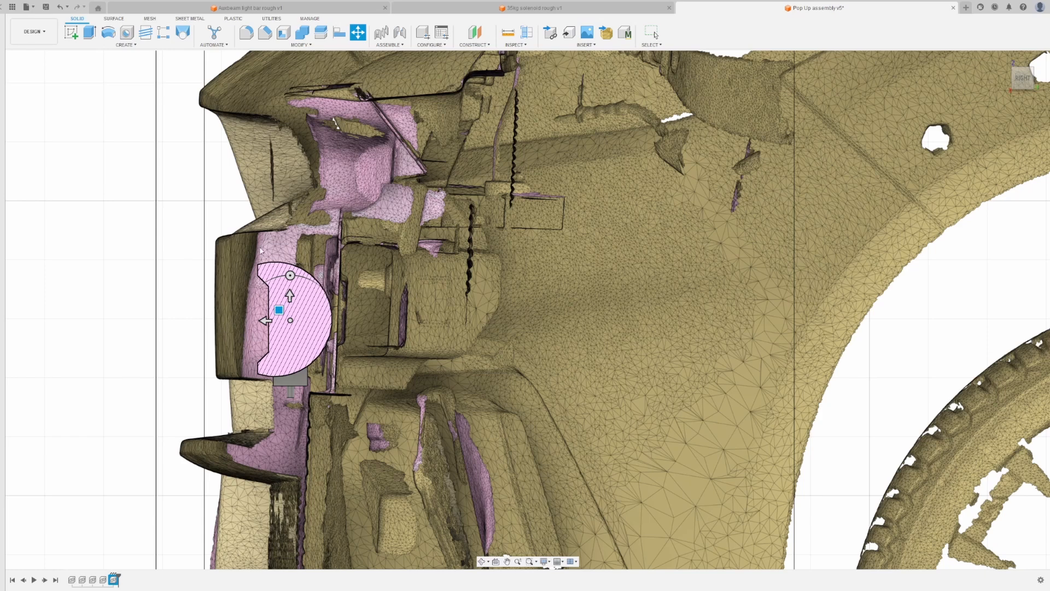
# Nudge the light bar slightly forward and up within the section cut, and confirm its placement.
pyautogui.keyDown('shift'); pyautogui.moveTo(313, 243); pyautogui.dragTo(460, 366, button='middle'); pyautogui.keyUp('shift')
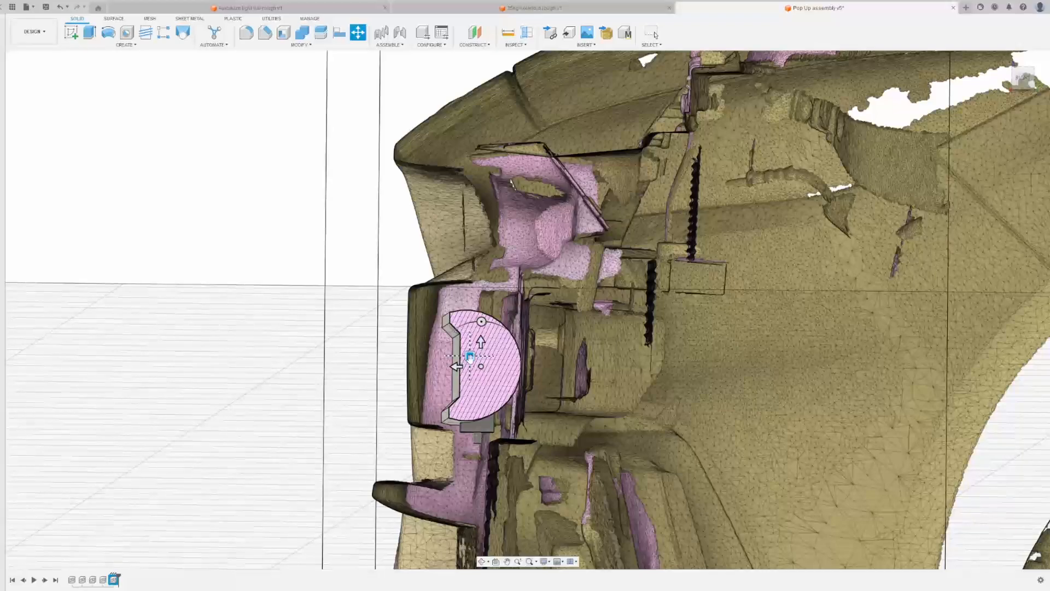
pyautogui.moveTo(470, 357); pyautogui.dragTo(456, 349)
pyautogui.keyDown('shift'); pyautogui.moveTo(456, 349); pyautogui.dragTo(979, 239, button='middle'); pyautogui.keyUp('shift')
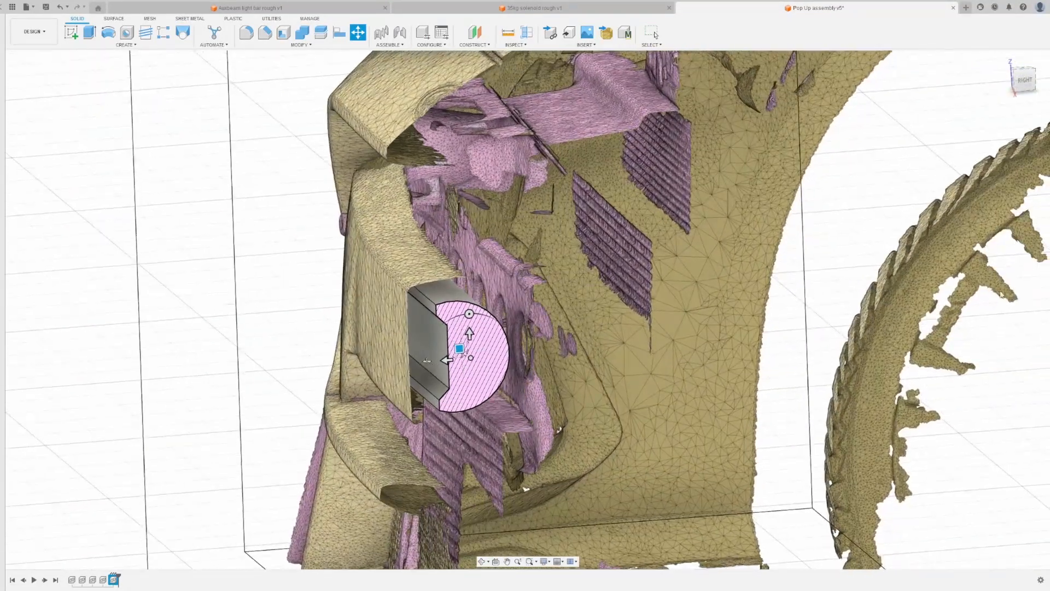
pyautogui.press('Return')
# Move the servo from away from the car to the round opening beside the light bar's end and turn it upright.
pyautogui.keyDown('shift'); pyautogui.moveTo(1001, 294); pyautogui.dragTo(36, 124, button='middle'); pyautogui.keyUp('shift')
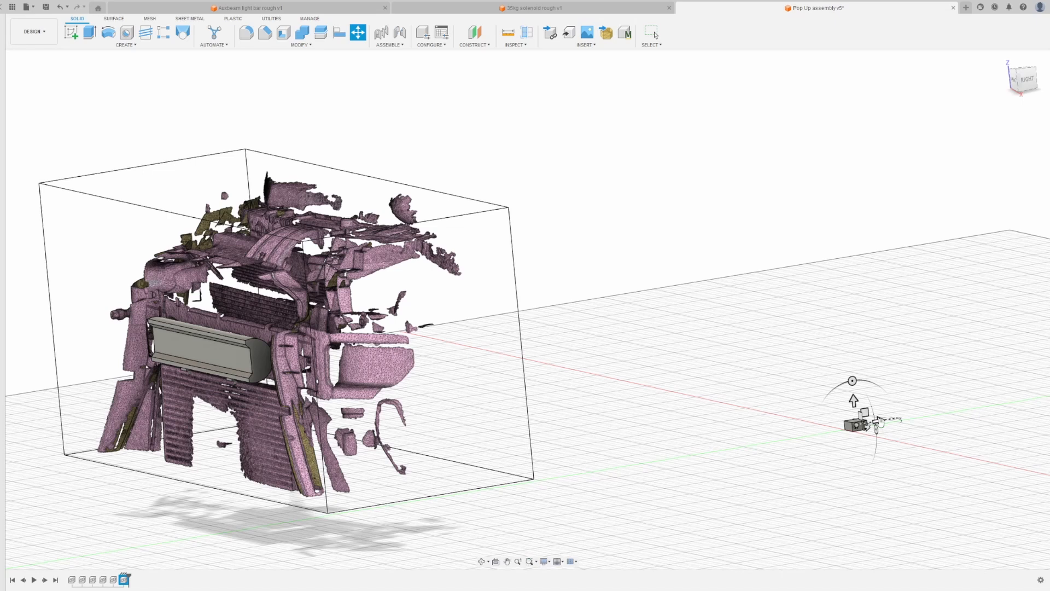
pyautogui.moveTo(878, 421); pyautogui.dragTo(217, 338)
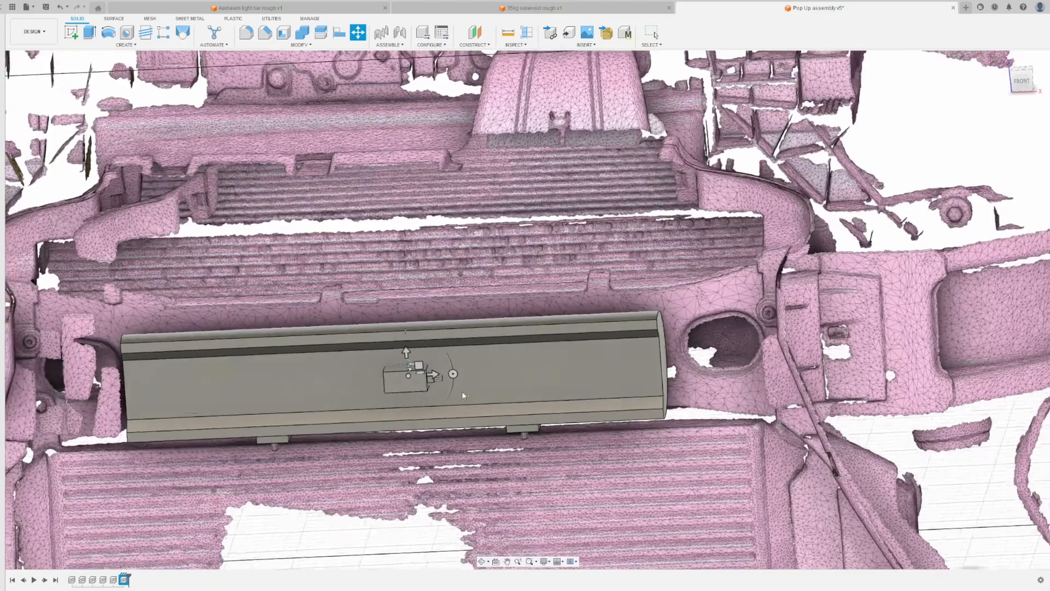
pyautogui.moveTo(417, 365); pyautogui.dragTo(712, 326)
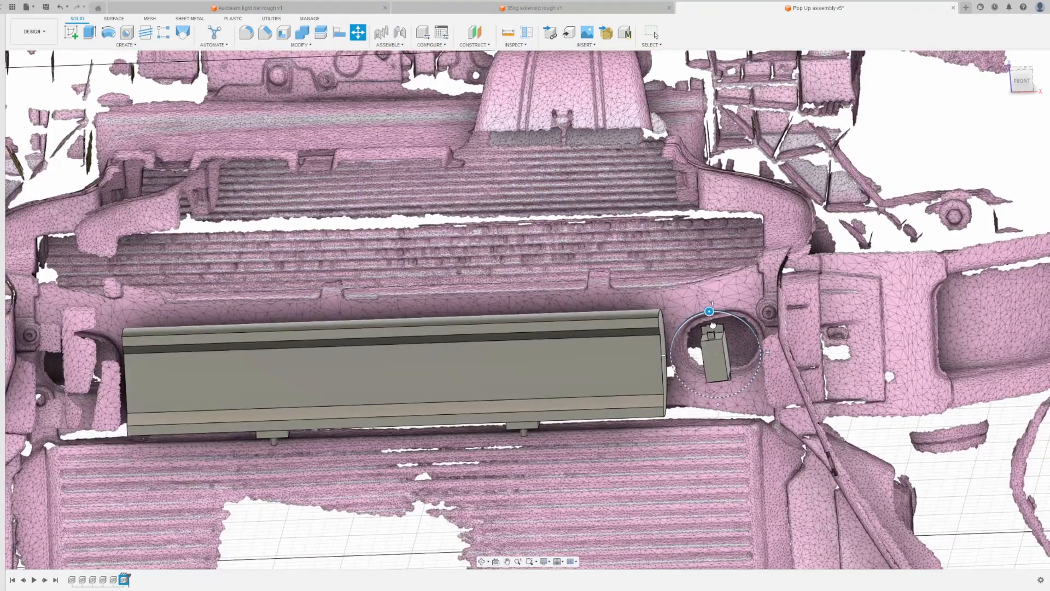
pyautogui.moveTo(674, 356); pyautogui.dragTo(713, 358)
# Fine-tune the servo's placement beside the light bar's end and confirm the move.
pyautogui.keyDown('shift'); pyautogui.moveTo(712, 359); pyautogui.dragTo(741, 420, button='middle'); pyautogui.keyUp('shift')
pyautogui.scroll(3, 742, 420)
pyautogui.moveTo(693, 427); pyautogui.dragTo(691, 375)
pyautogui.moveTo(691, 375)
pyautogui.keyDown('shift'); pyautogui.mouseDown(button='middle')
pyautogui.moveTo(651, 356)
pyautogui.moveTo(703, 387)
pyautogui.mouseUp(button='middle'); pyautogui.keyUp('shift')
pyautogui.scroll(-3, 689, 370)
pyautogui.click(1003, 292)
# Show the section cut through the front-end scans and examine the light bar's clearance behind the crossbar from the side.
pyautogui.keyDown('shift'); pyautogui.moveTo(706, 296); pyautogui.dragTo(694, 333, button='middle'); pyautogui.keyUp('shift')
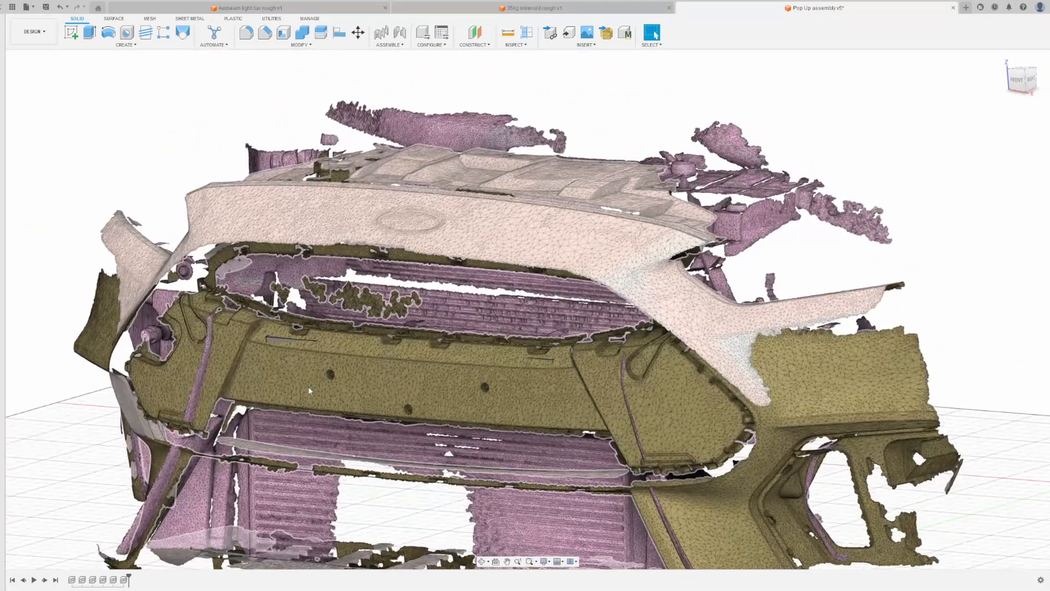
pyautogui.keyDown('shift'); pyautogui.moveTo(309, 391); pyautogui.dragTo(352, 385, button='middle'); pyautogui.keyUp('shift')
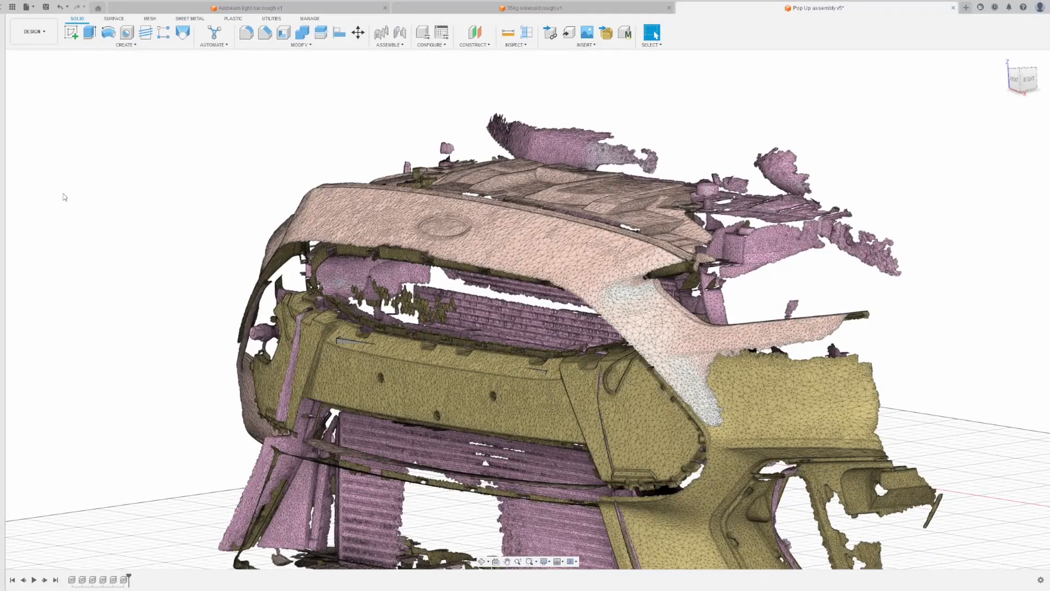
pyautogui.click(37, 118)
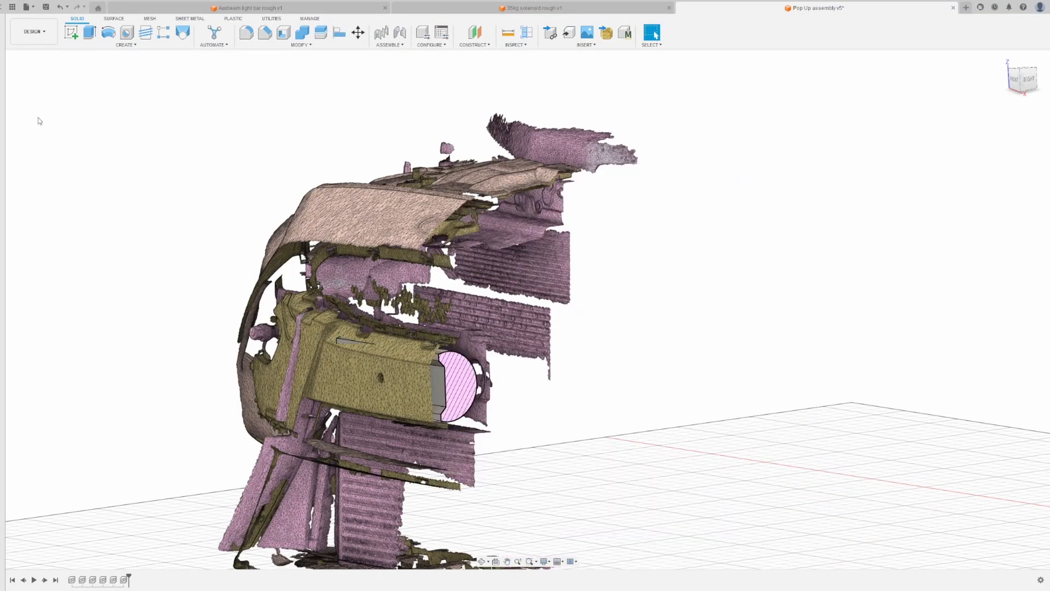
pyautogui.keyDown('shift'); pyautogui.moveTo(309, 351); pyautogui.dragTo(325, 365, button='middle'); pyautogui.keyUp('shift')
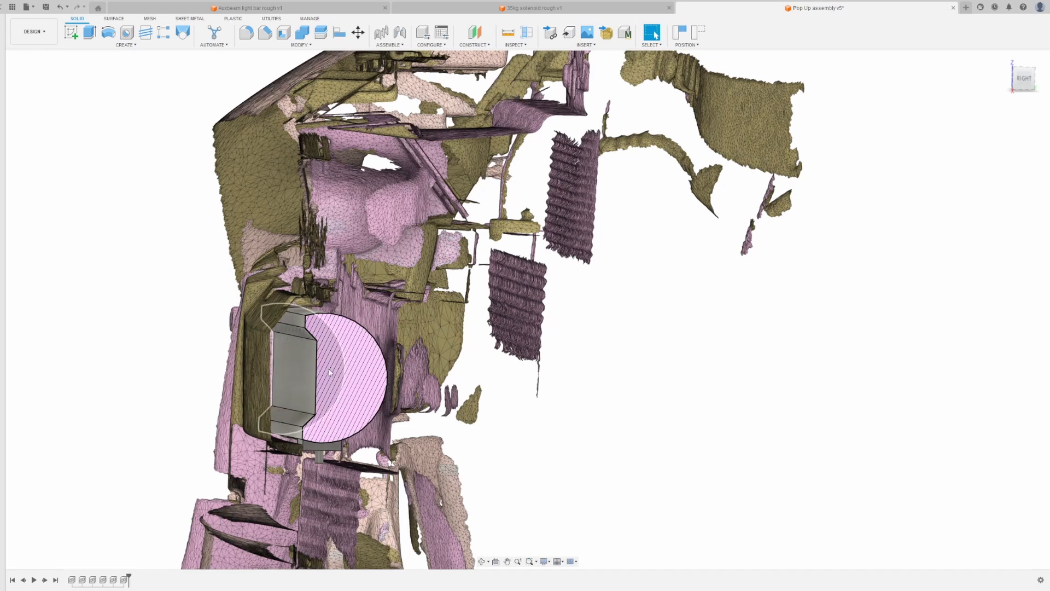
pyautogui.keyDown('shift'); pyautogui.moveTo(330, 372); pyautogui.dragTo(312, 377, button='middle'); pyautogui.keyUp('shift')
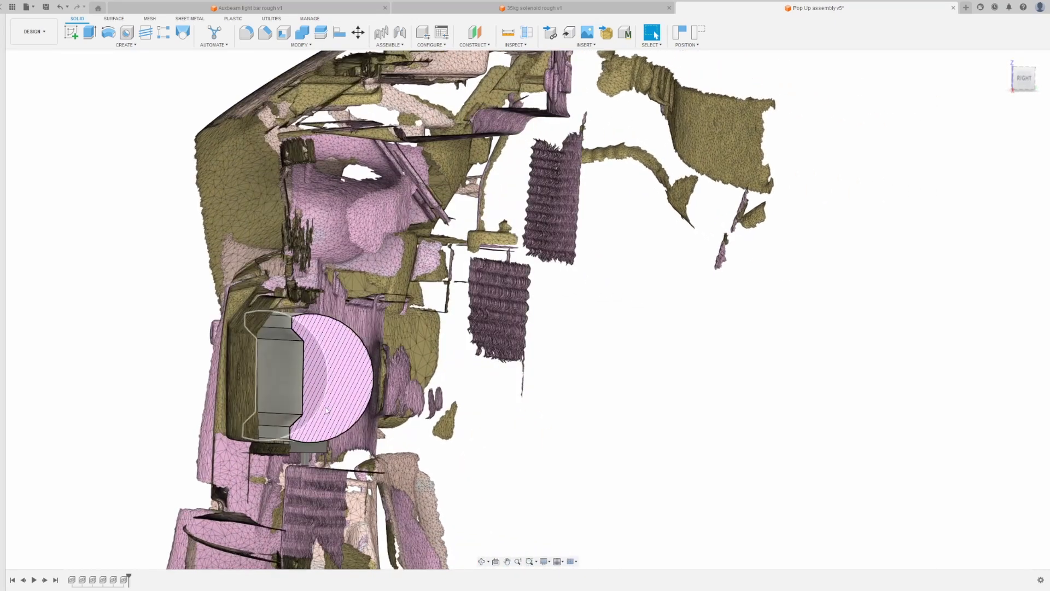